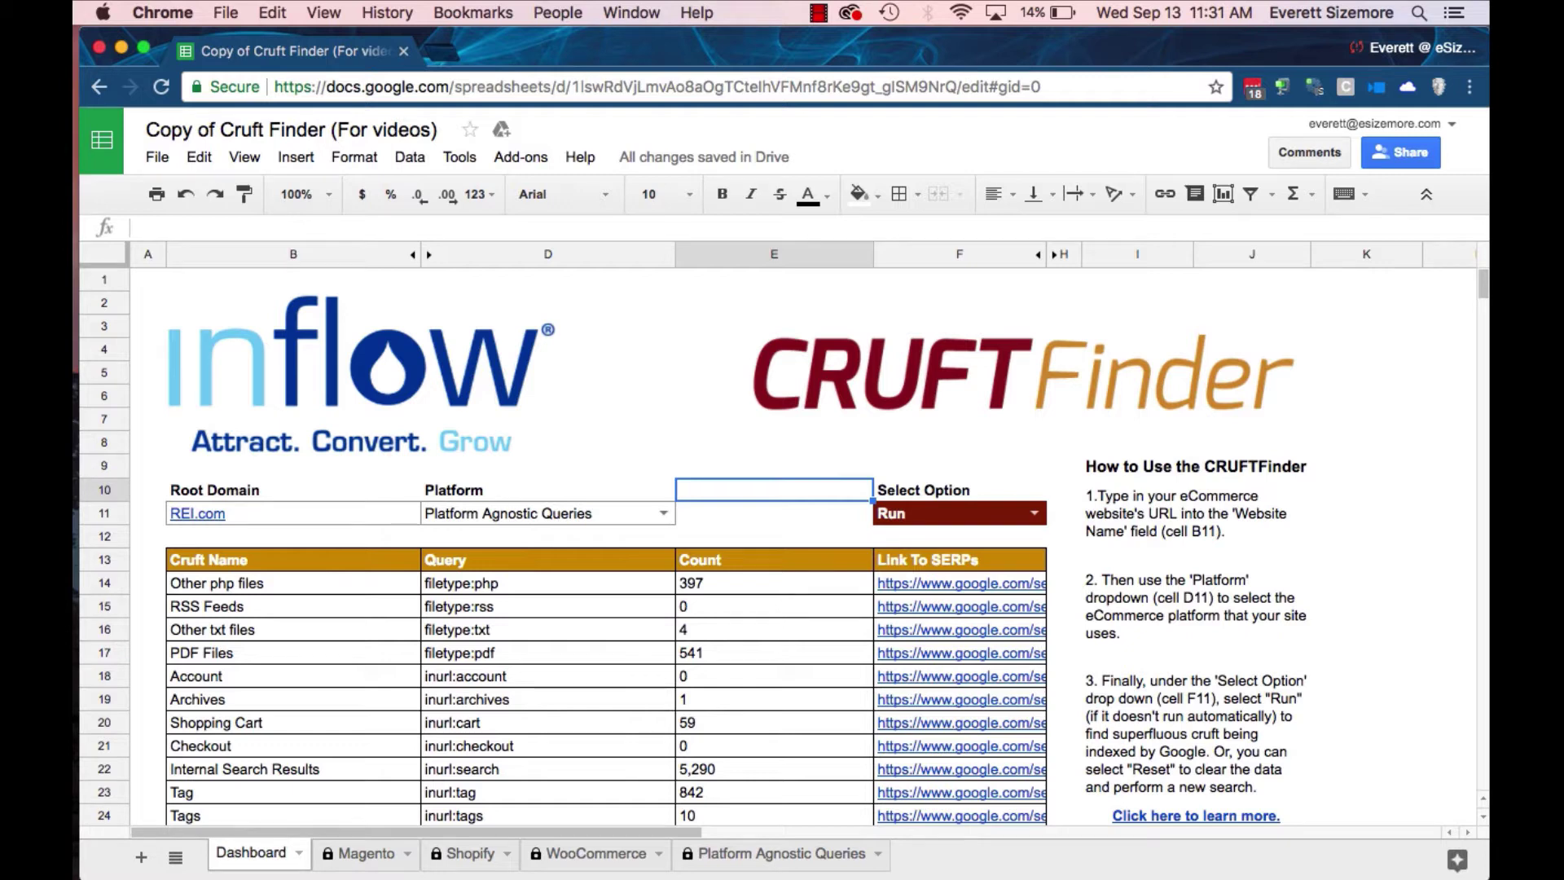
Review the available platform choices for the REI.com root domain without changing the selection.
click(624, 433)
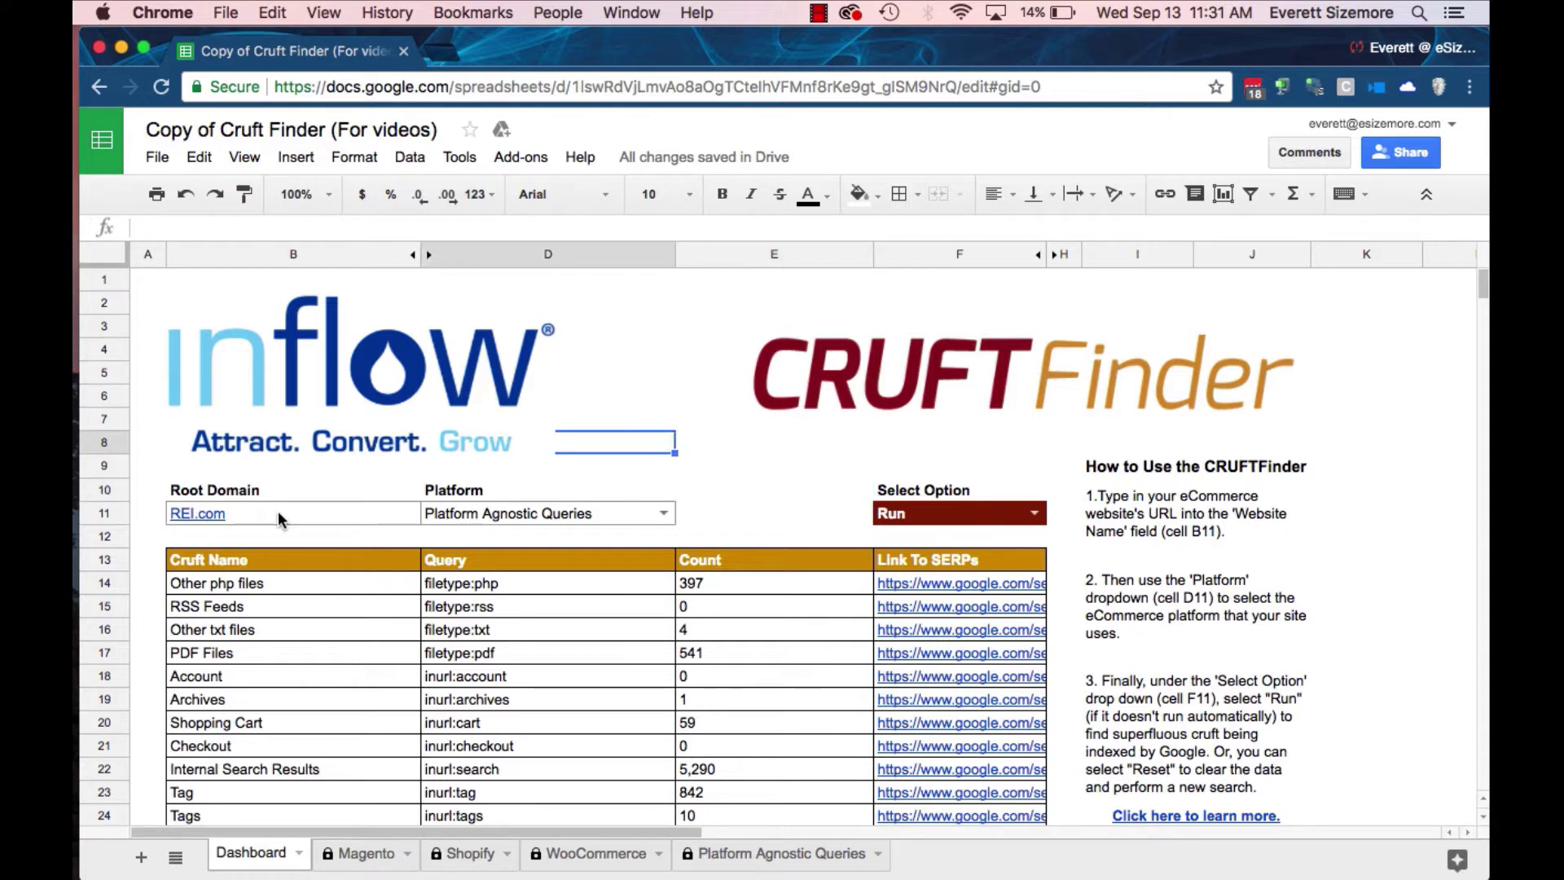
mouse_move(279, 513)
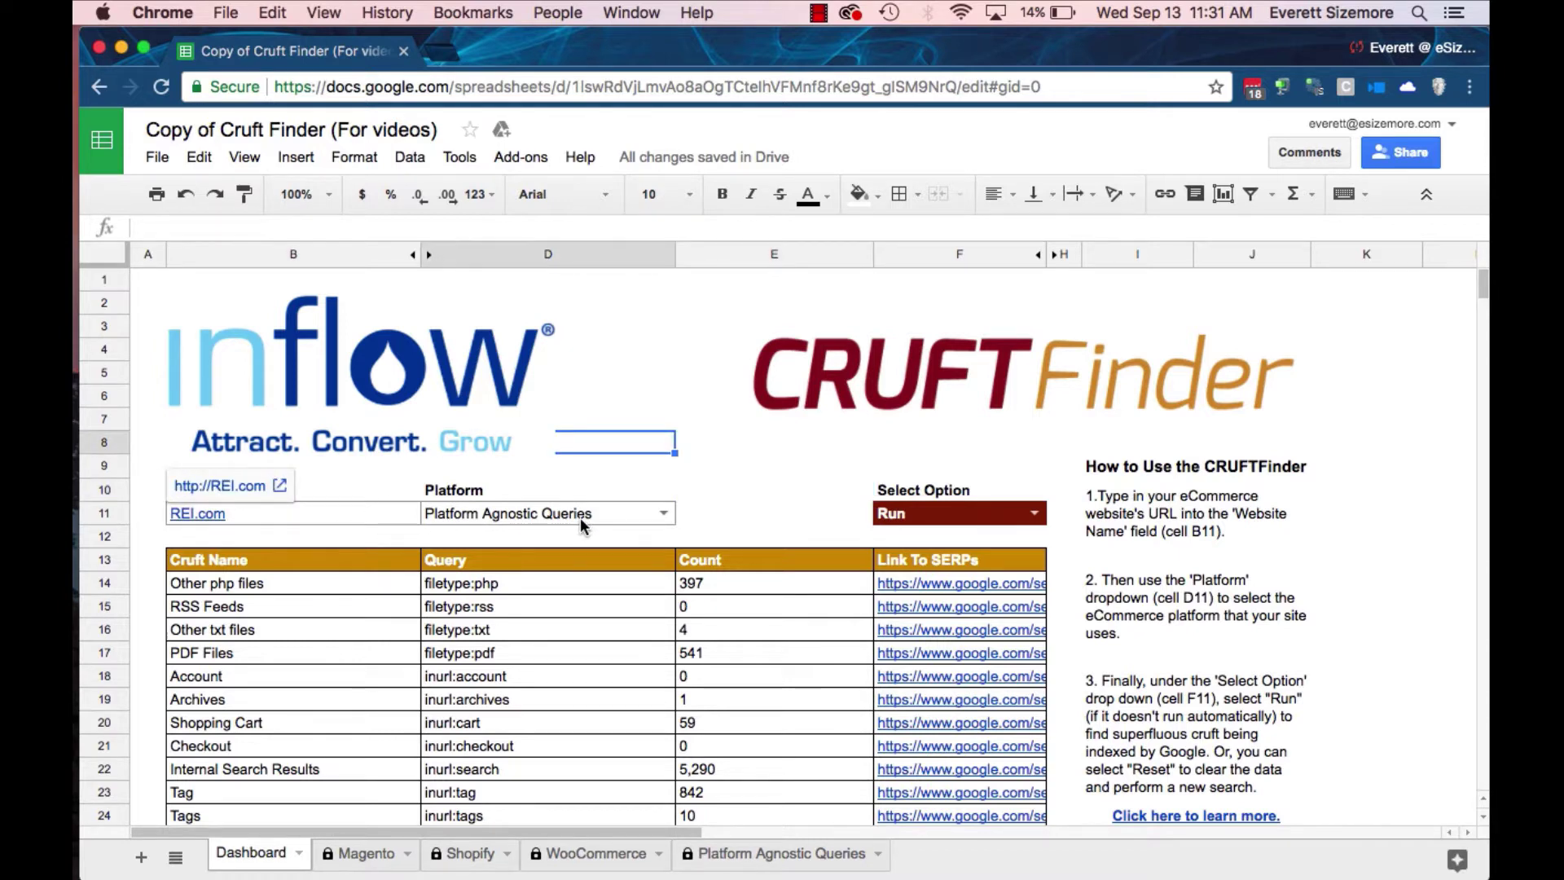
click(663, 513)
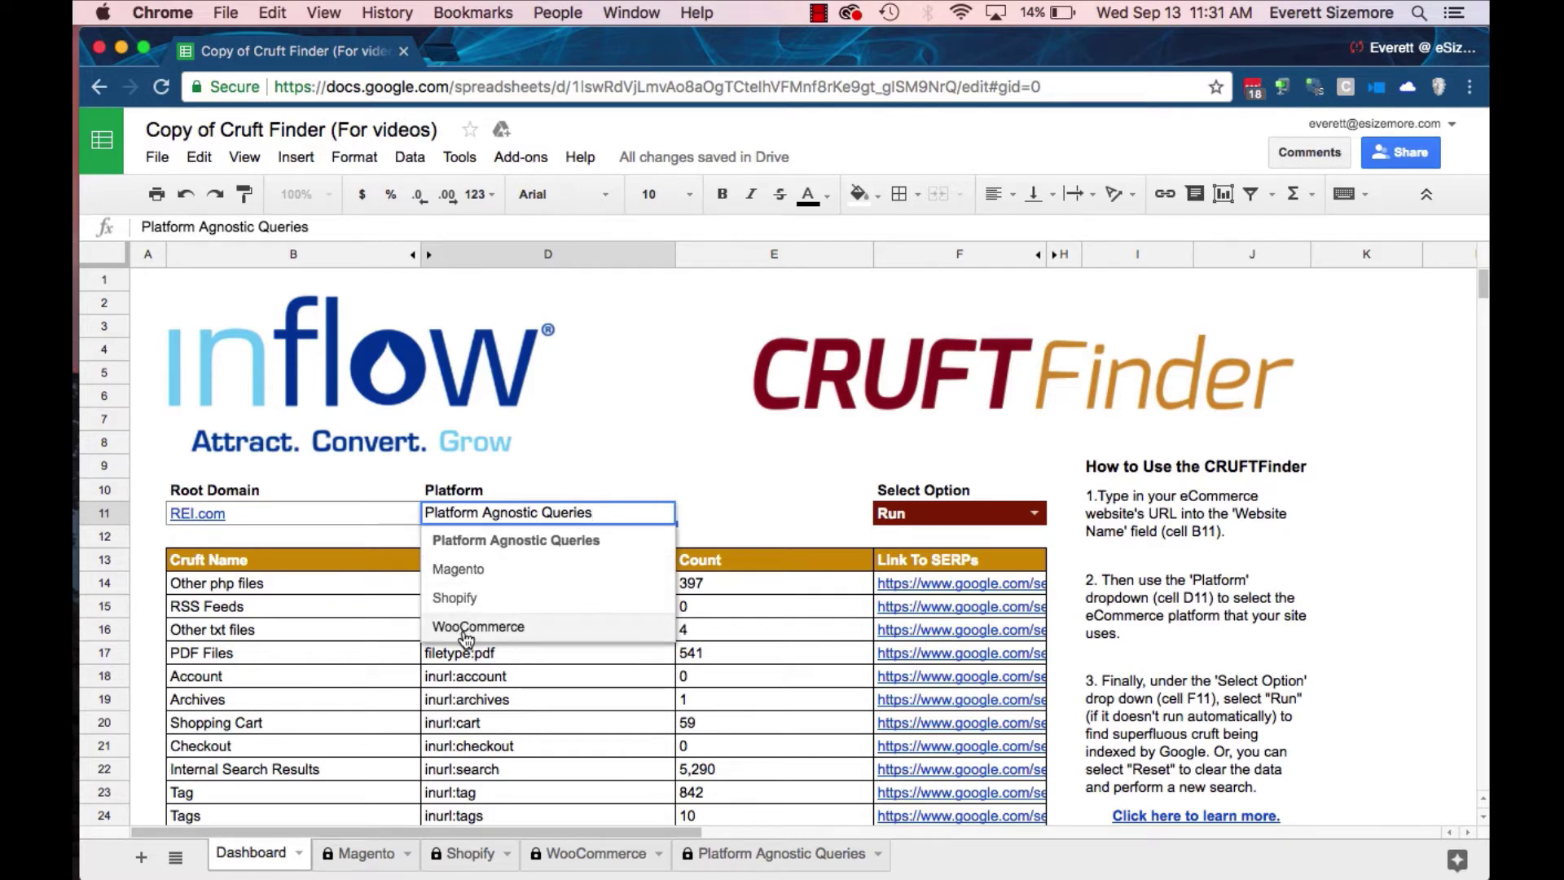
click(736, 519)
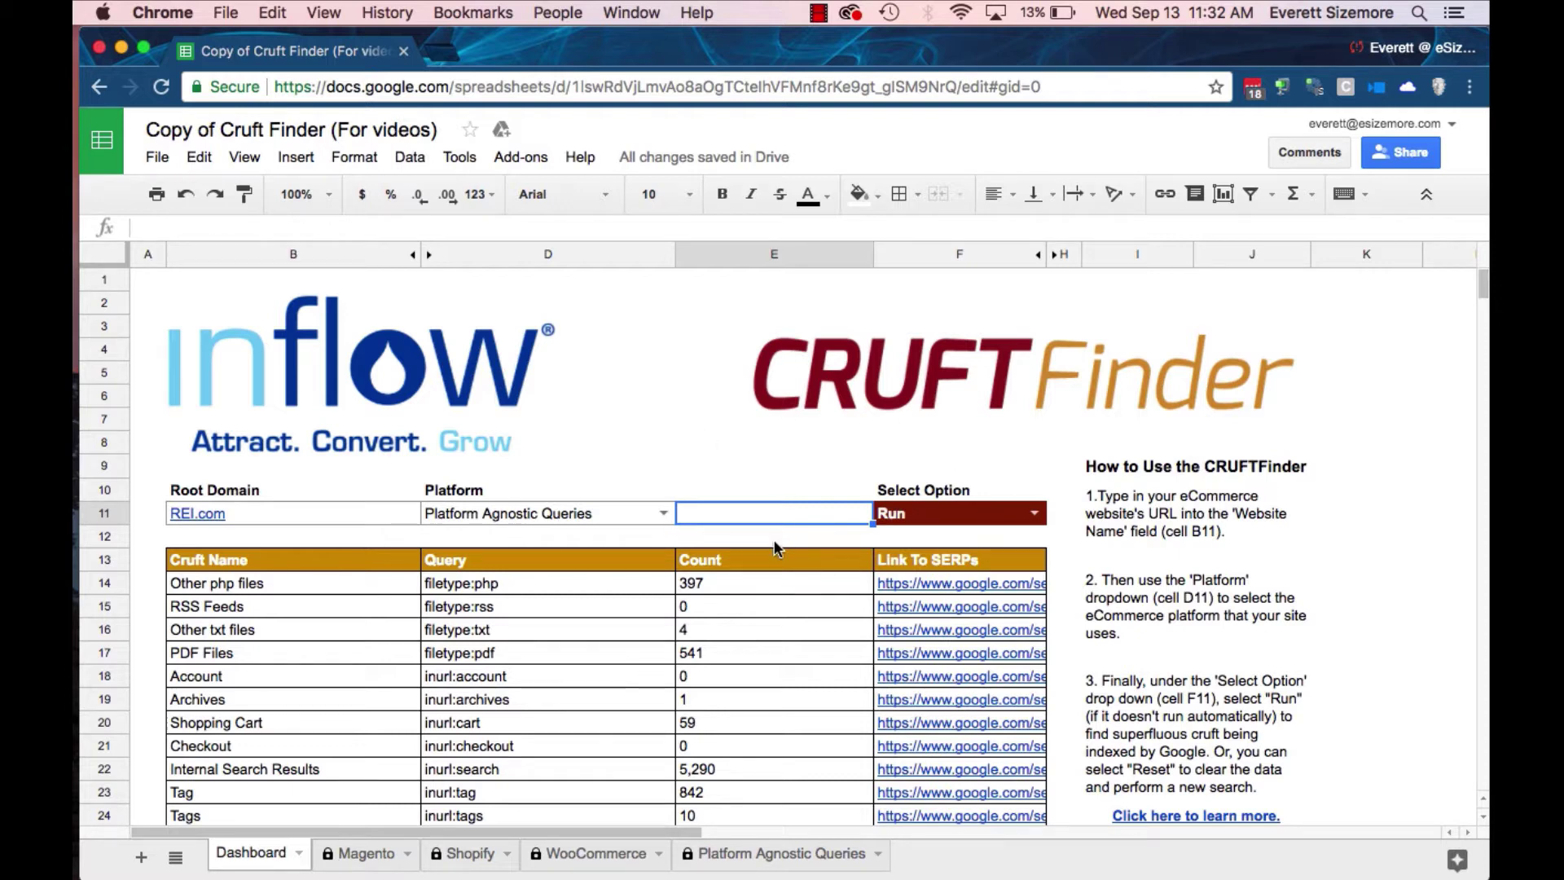
click(596, 440)
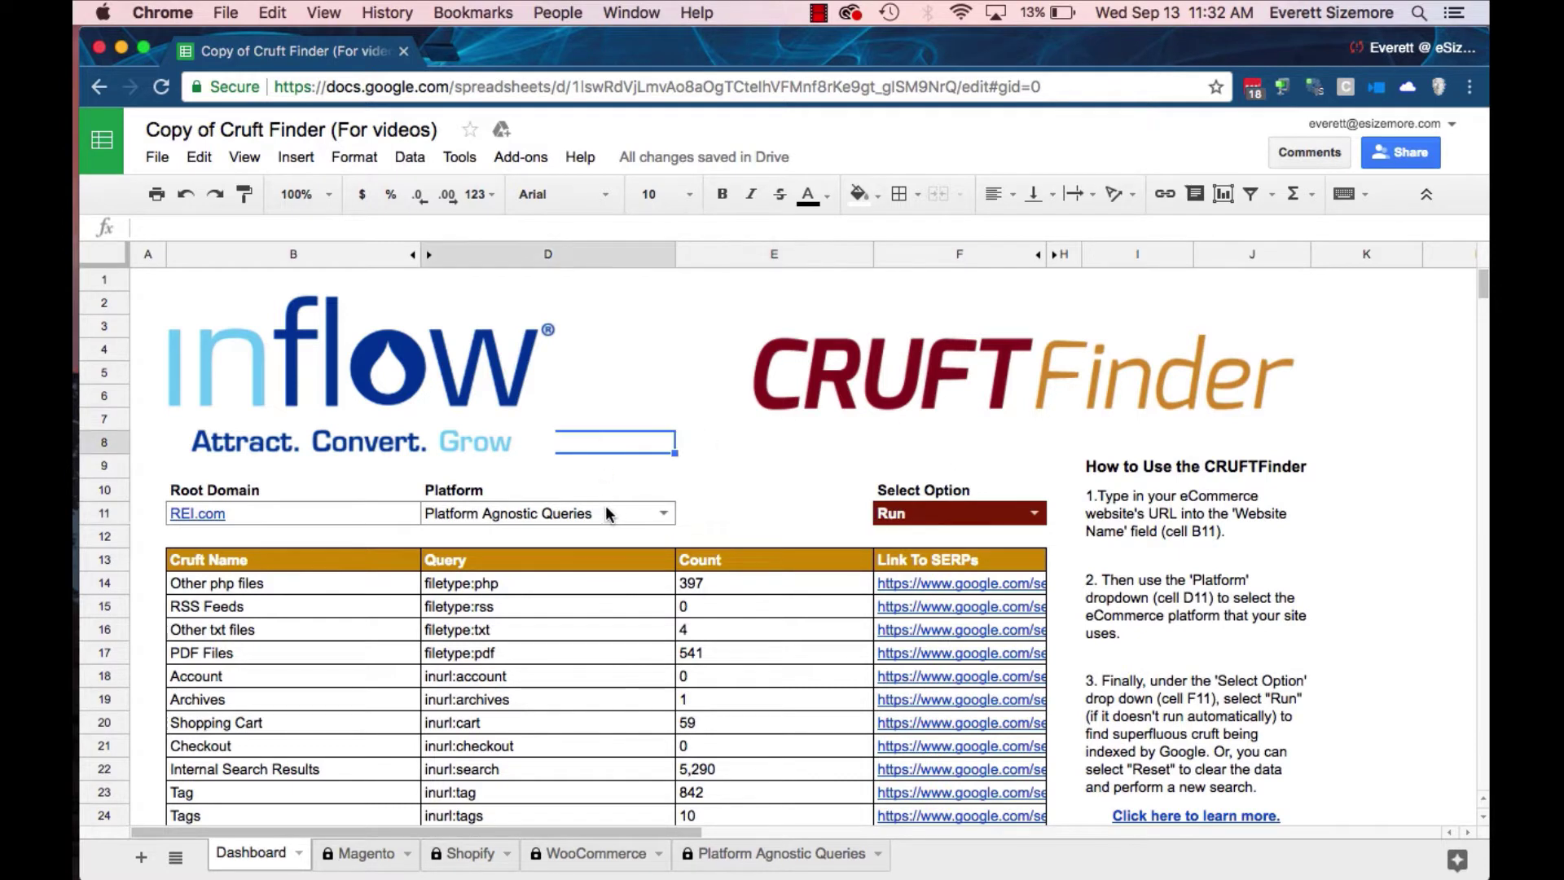
Examine the counts for other PHP files, PDF files and internal search results in the cruft table.
scroll(619, 521, down, 2)
scroll(656, 563, down, 3)
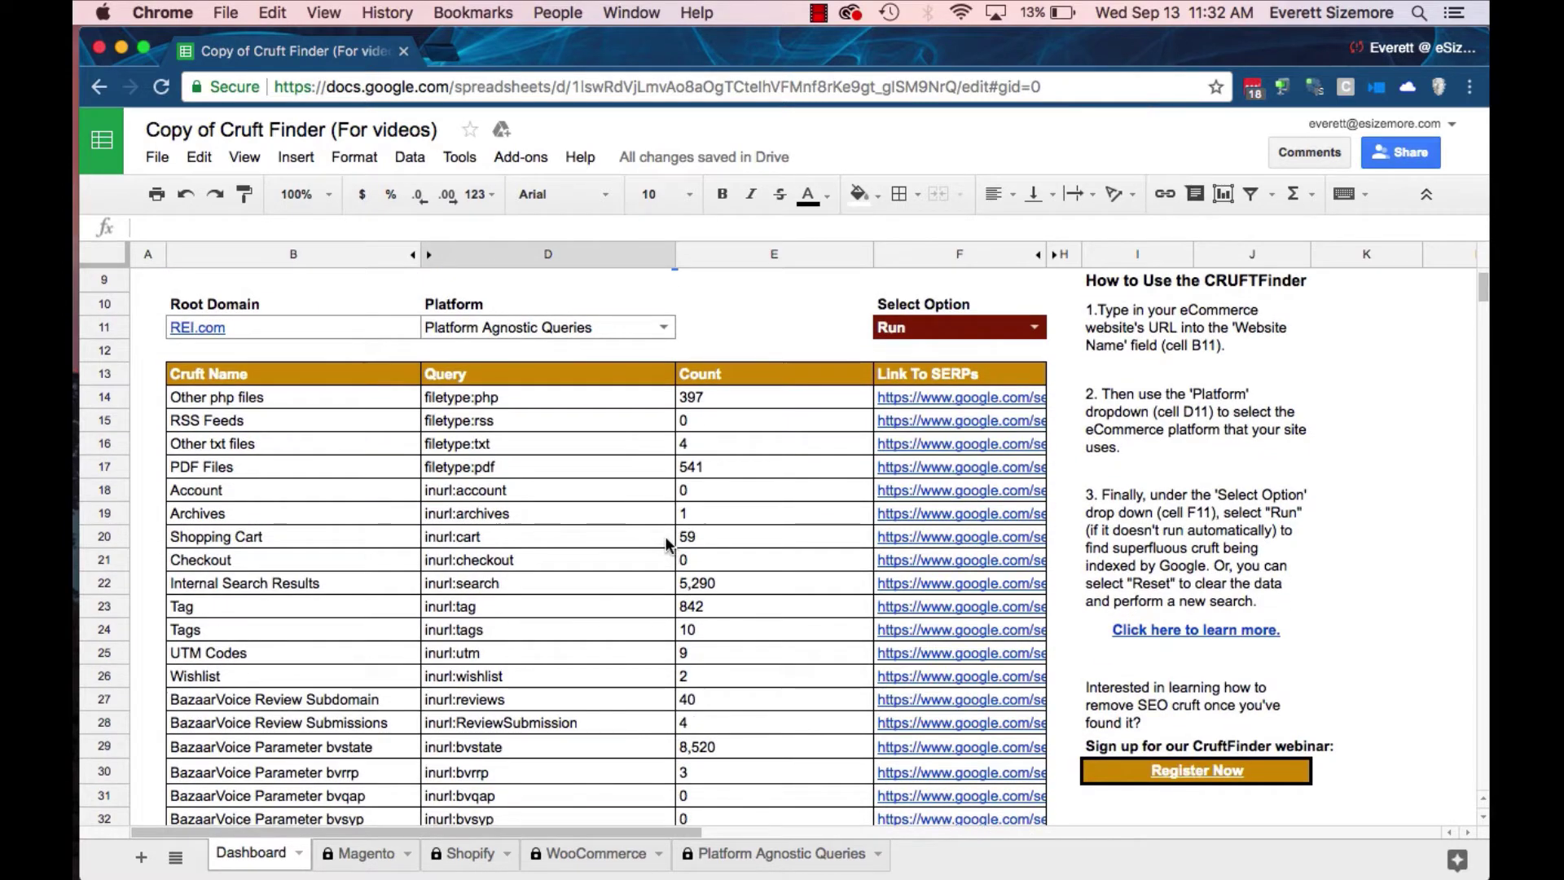
click(701, 398)
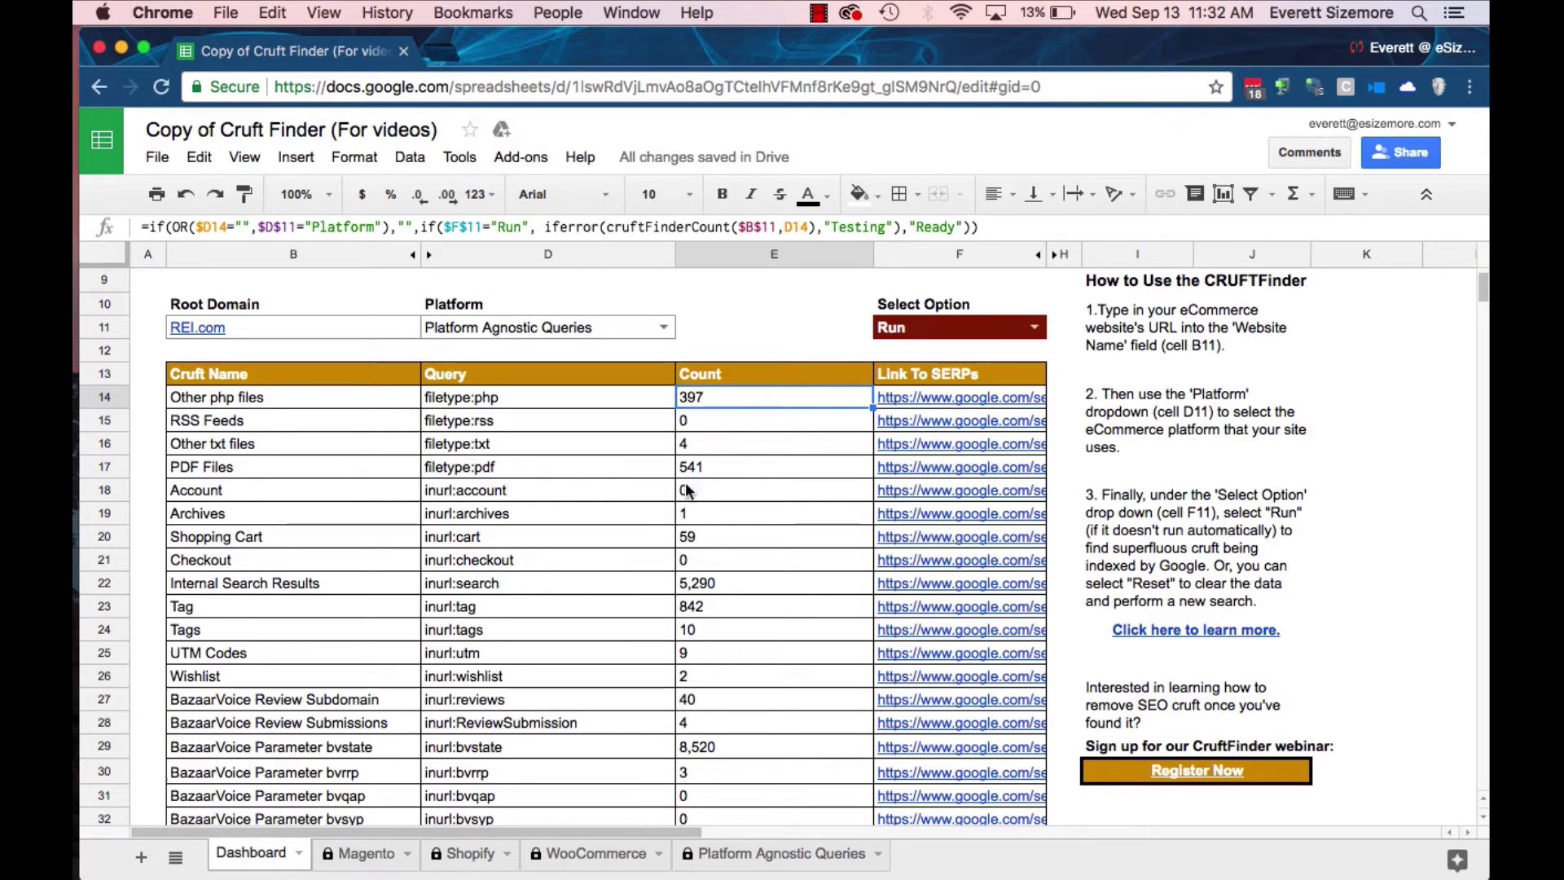
click(720, 466)
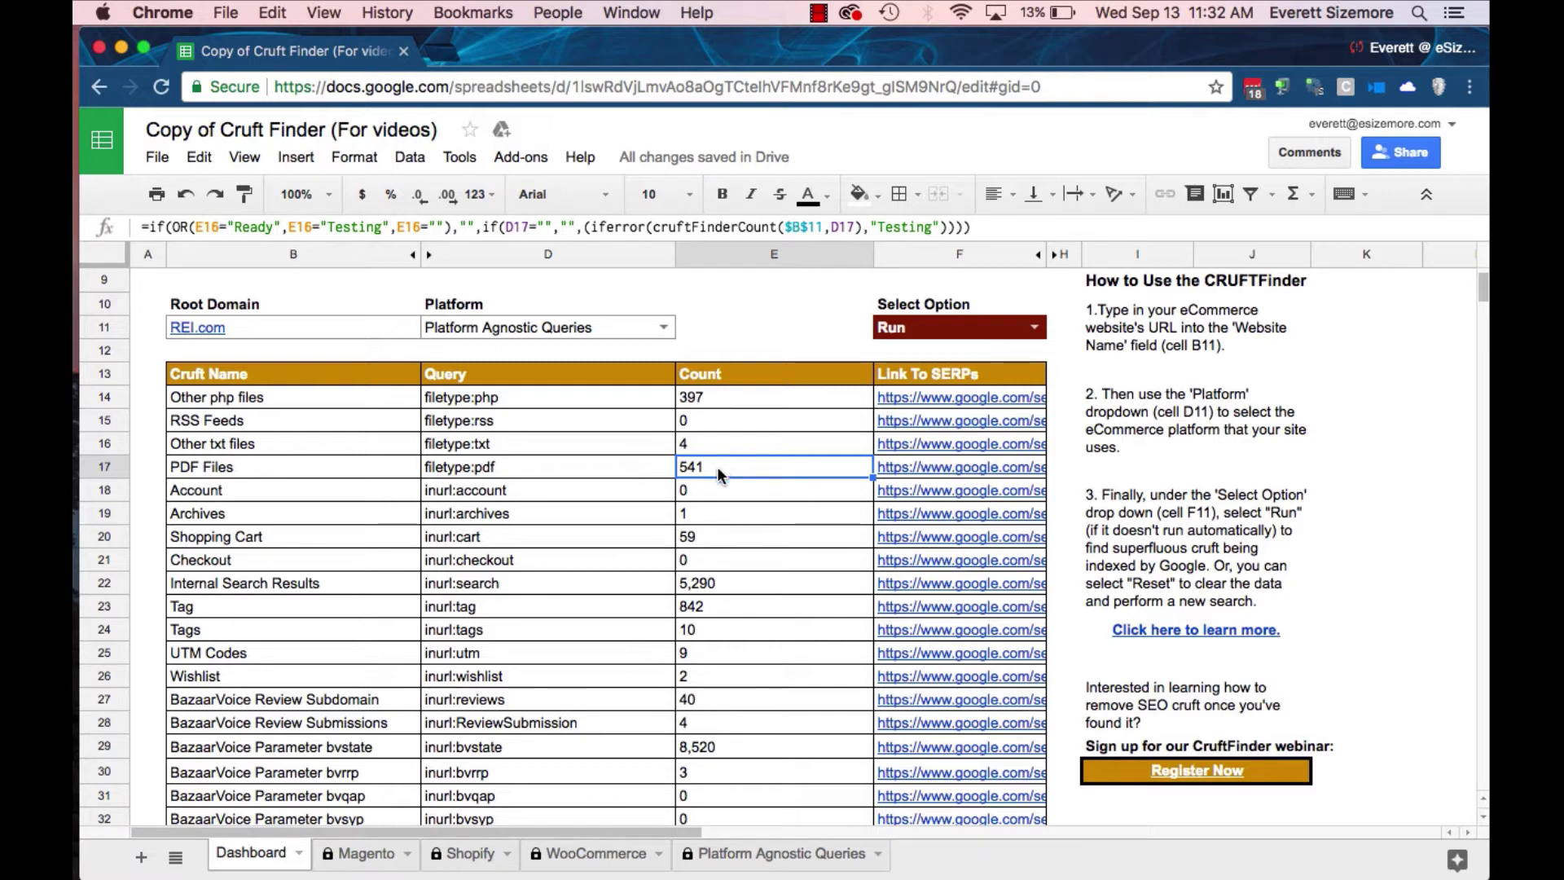
click(694, 585)
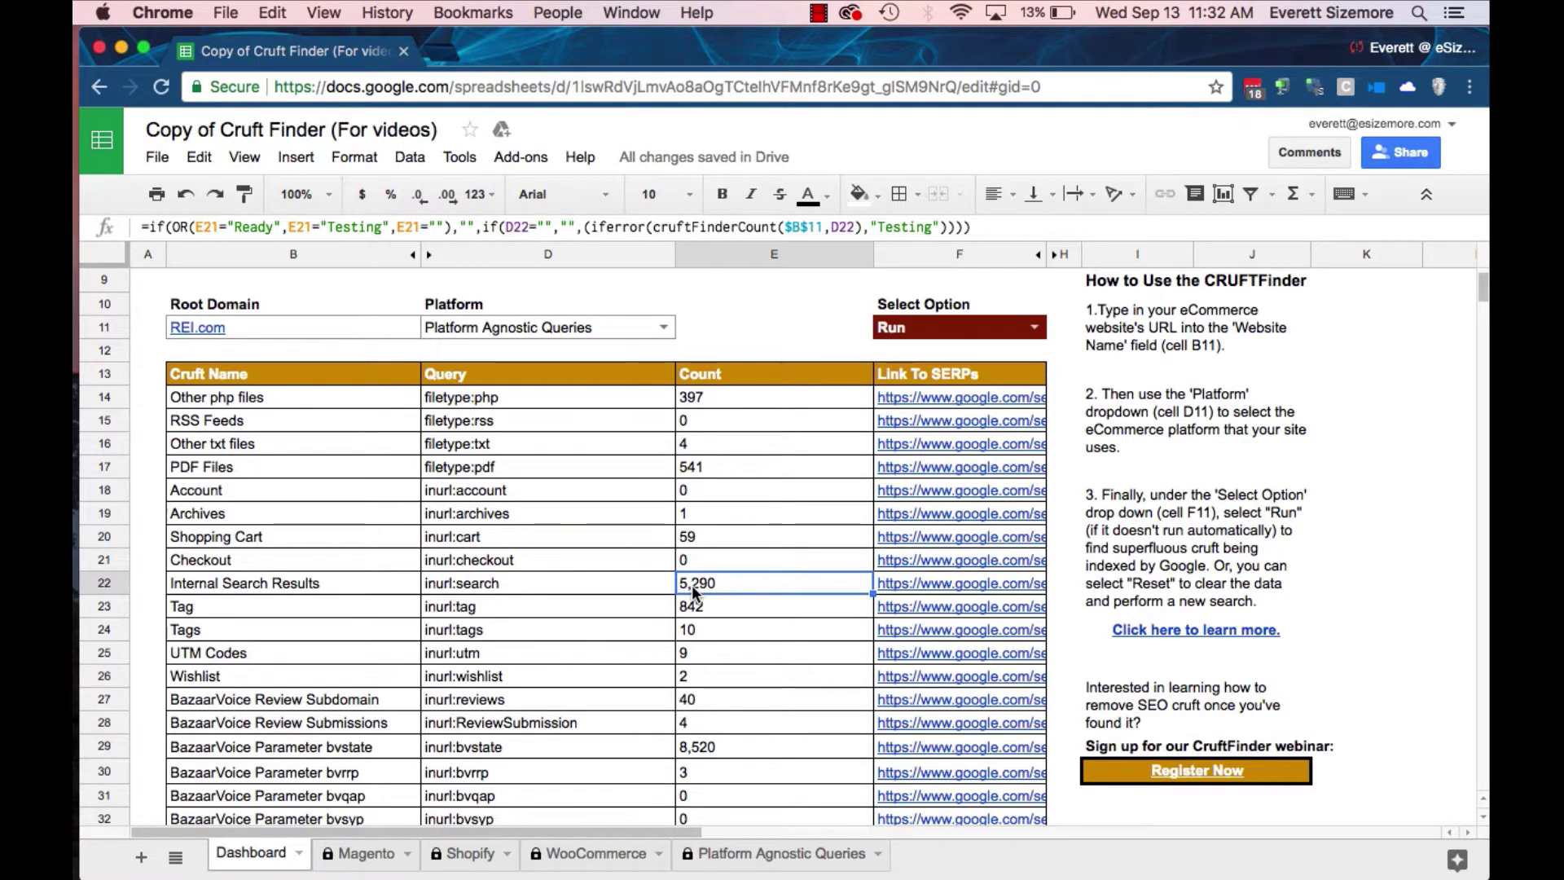
Inspect the BazaarVoice Parameter bvstate row and open its linked Google search results.
scroll(555, 657, down, 1)
scroll(555, 657, down, 3)
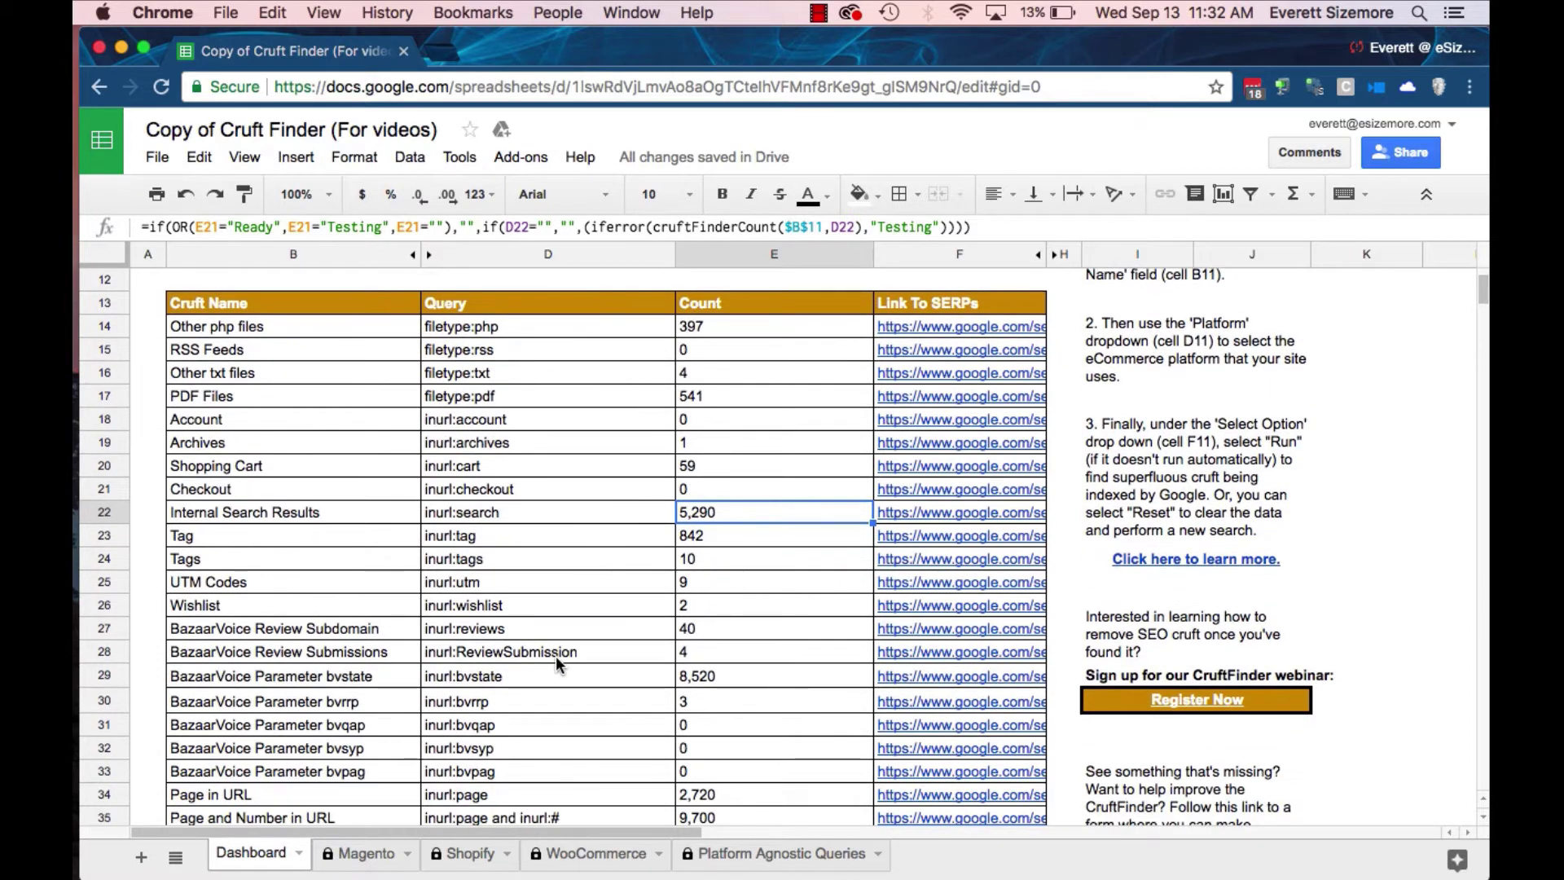
scroll(804, 640, down, 6)
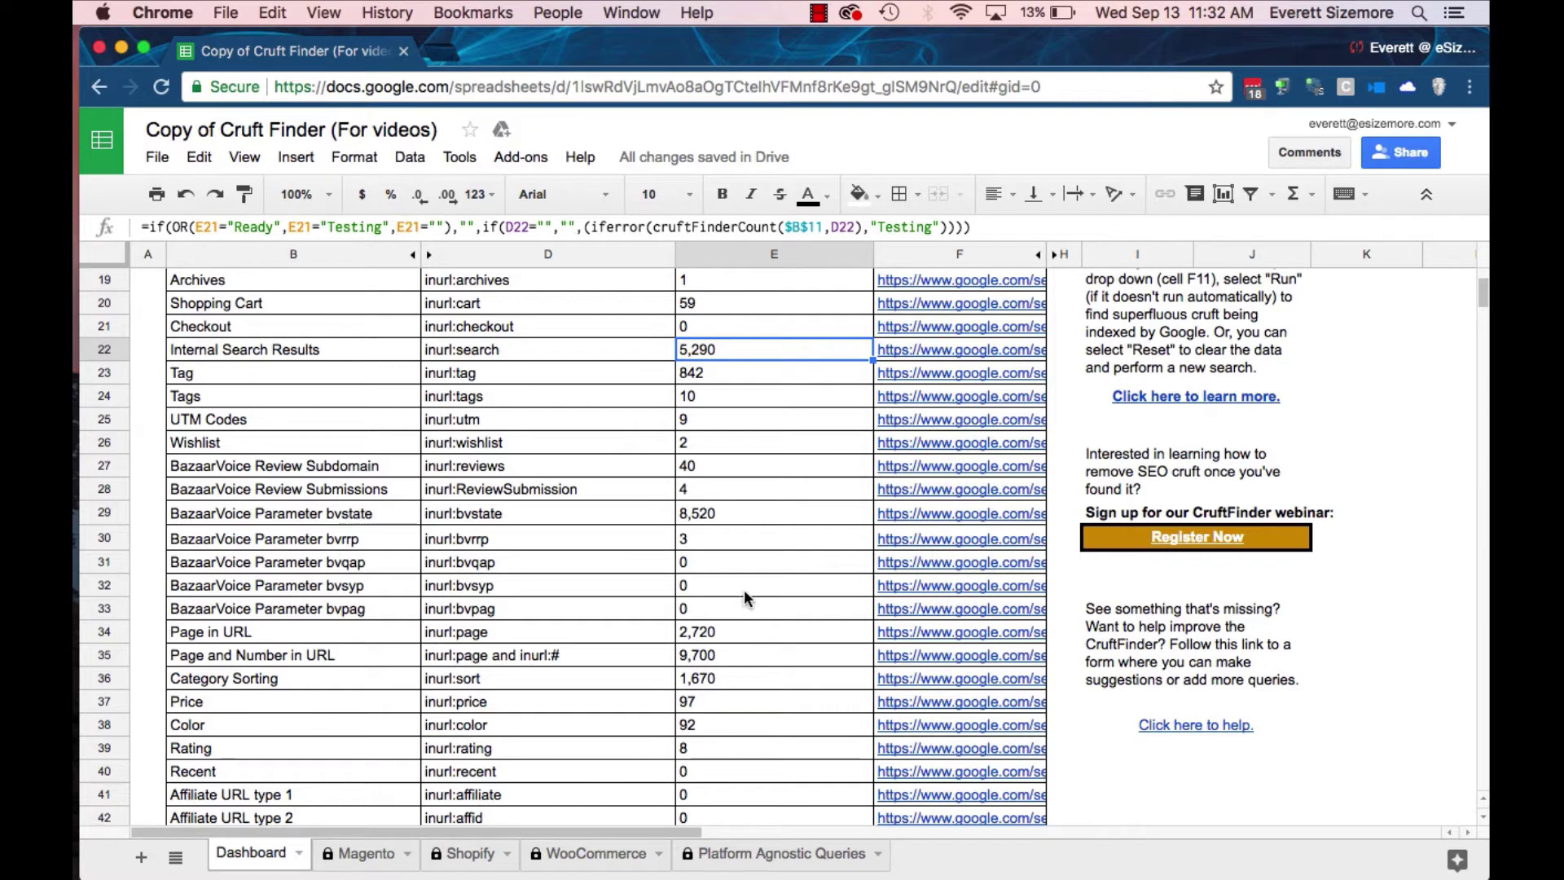
click(757, 517)
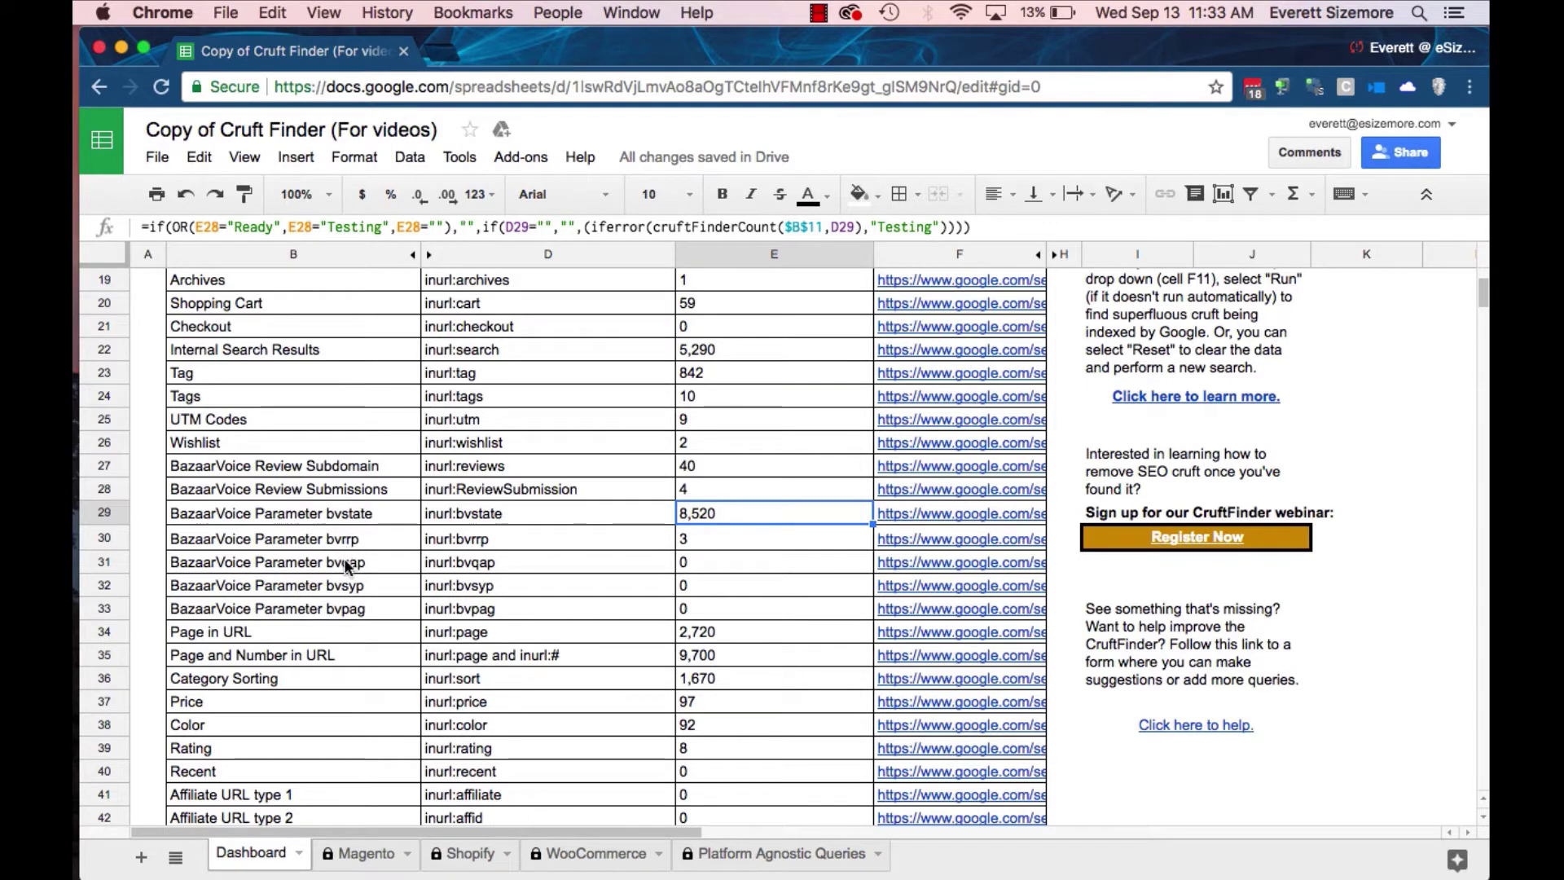
click(359, 515)
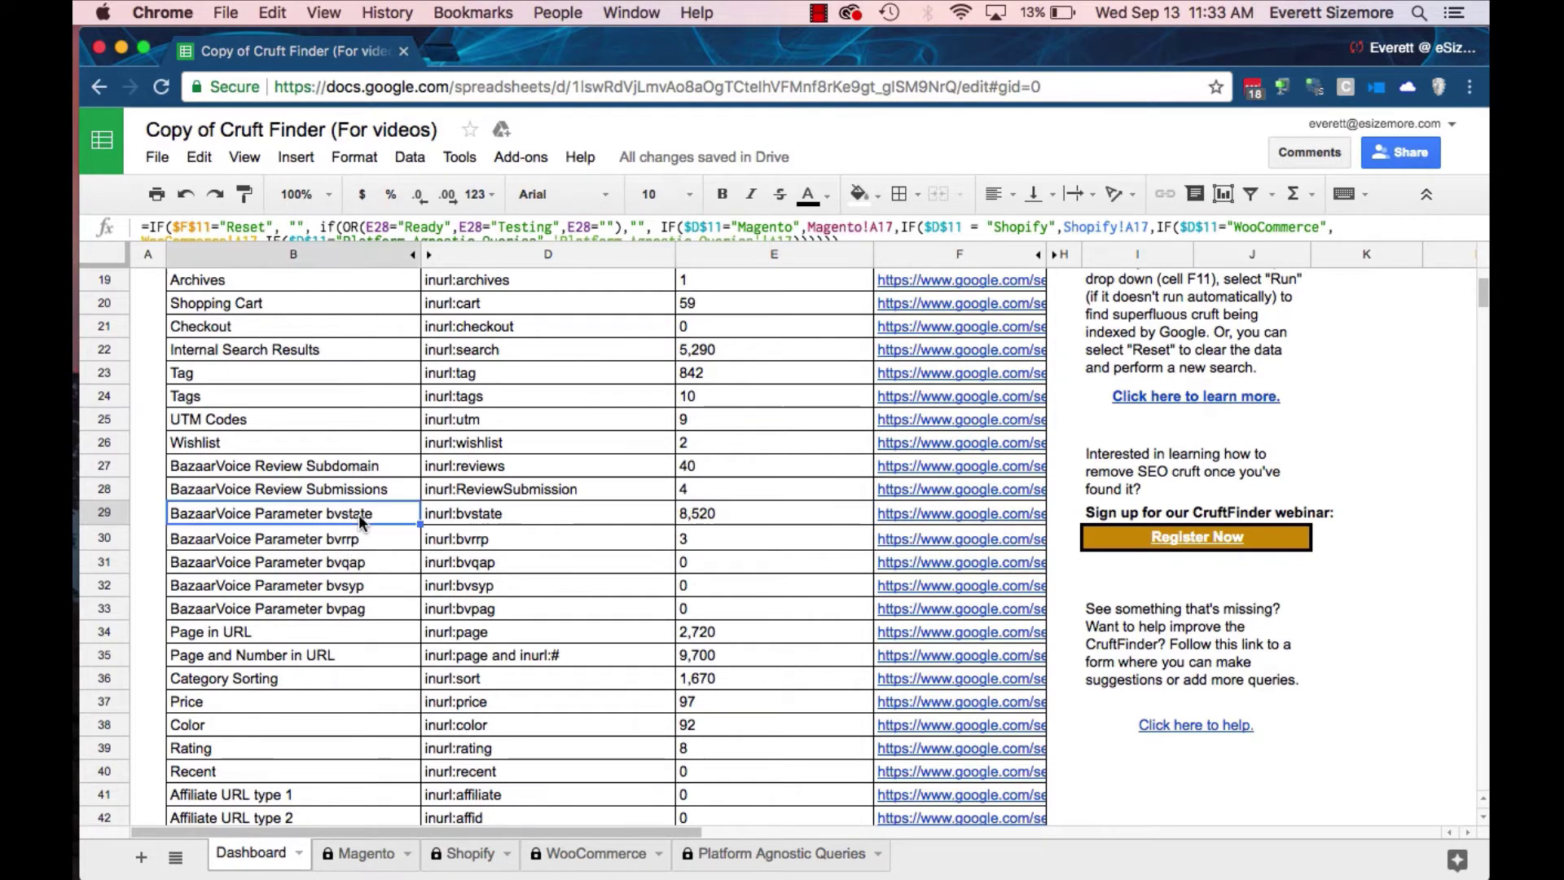
click(481, 519)
click(747, 515)
click(916, 511)
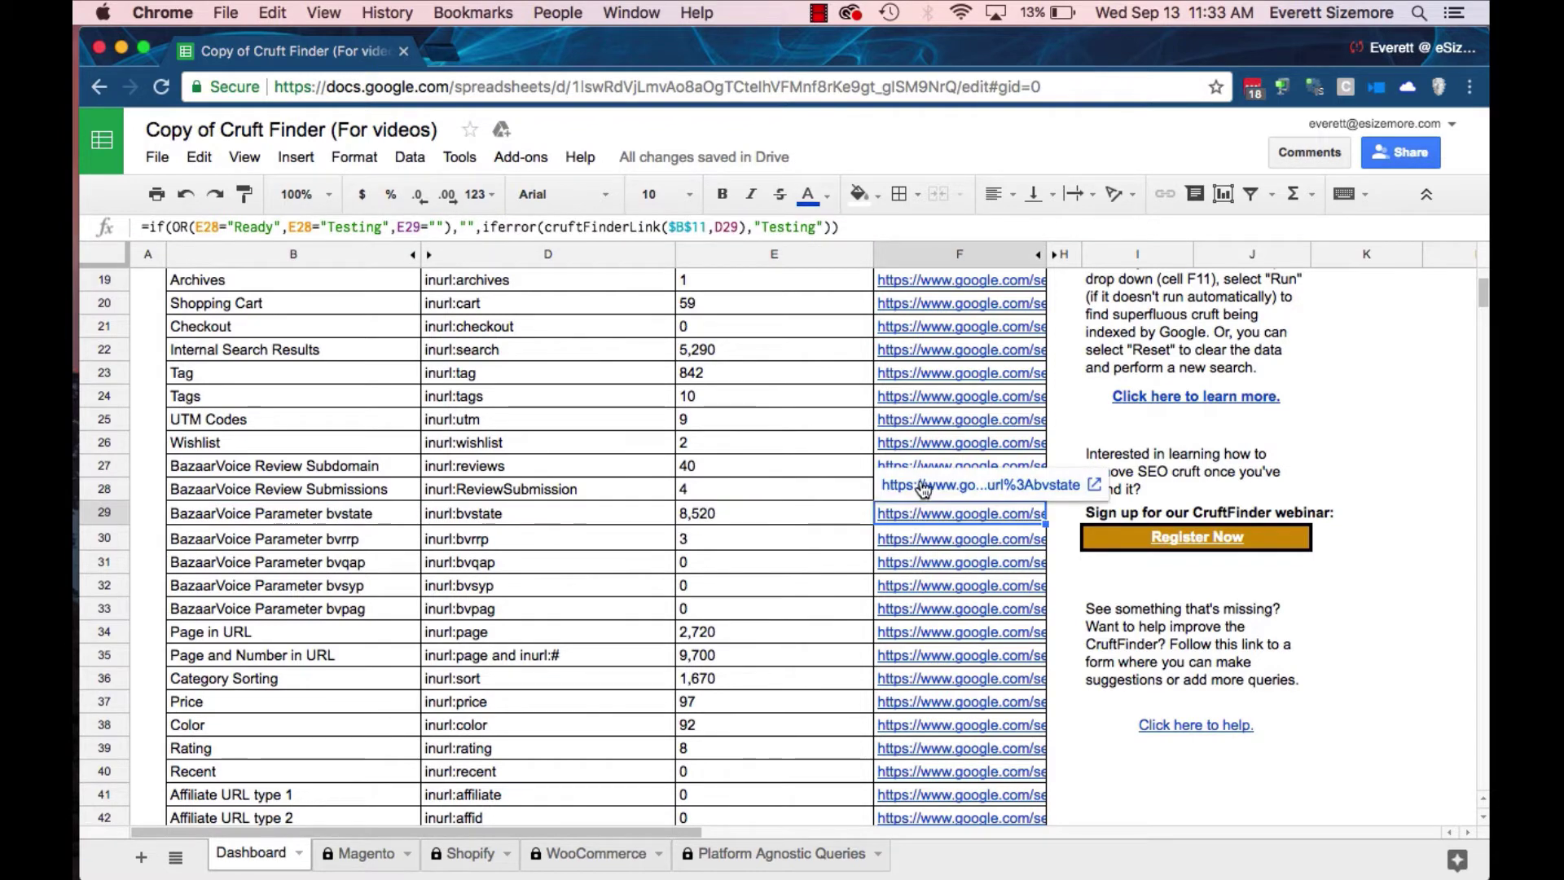
click(924, 487)
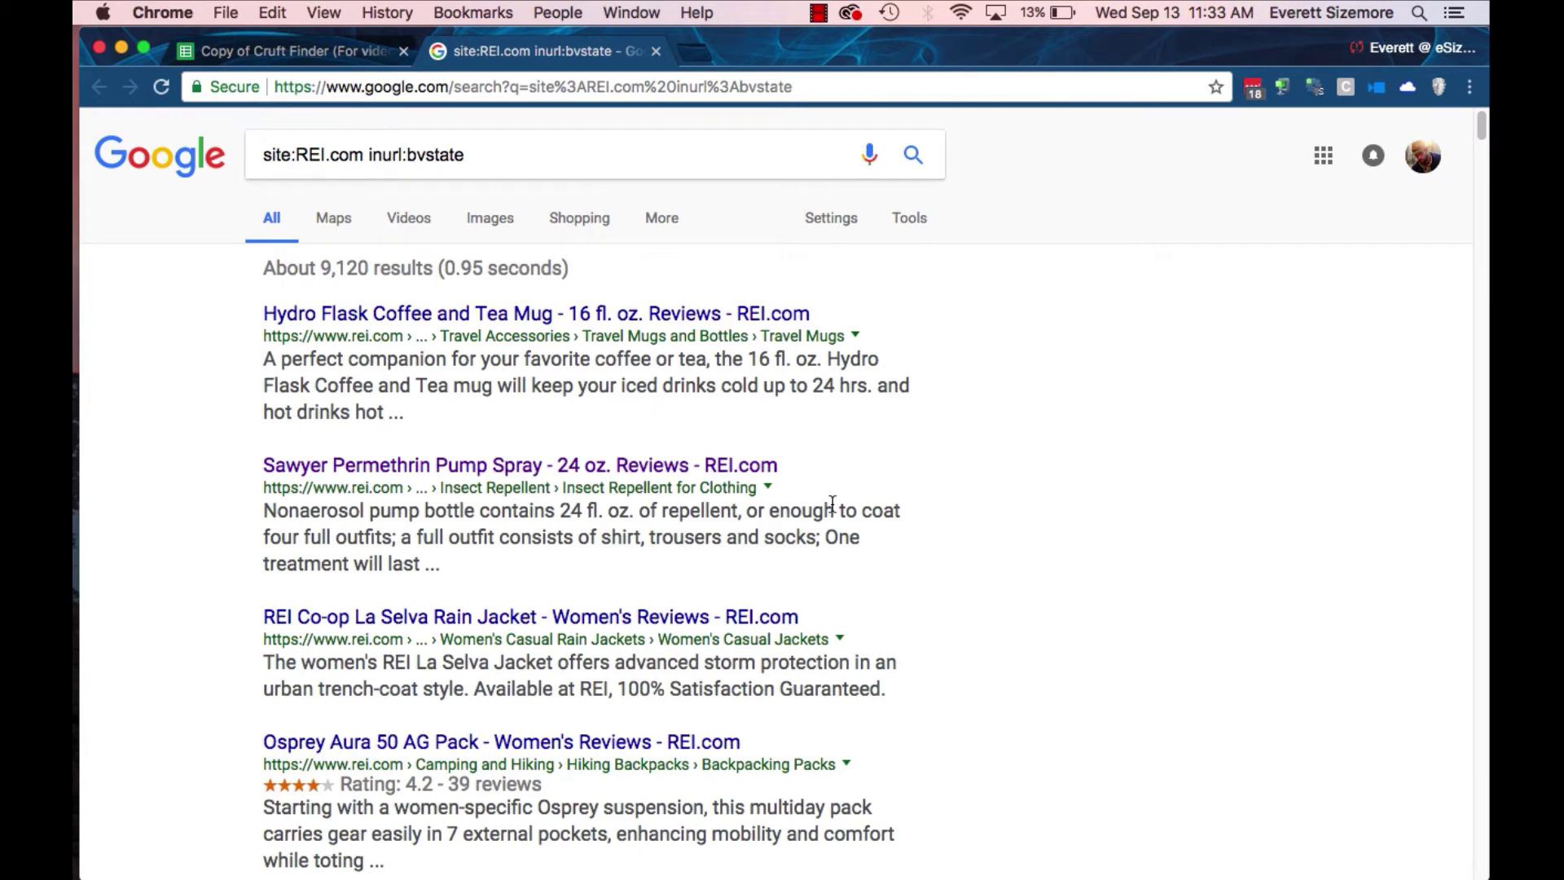
Open the Sawyer Permethrin Pump Spray result in a new tab and highlight the bvstate parameter in its URL.
right_click(706, 466)
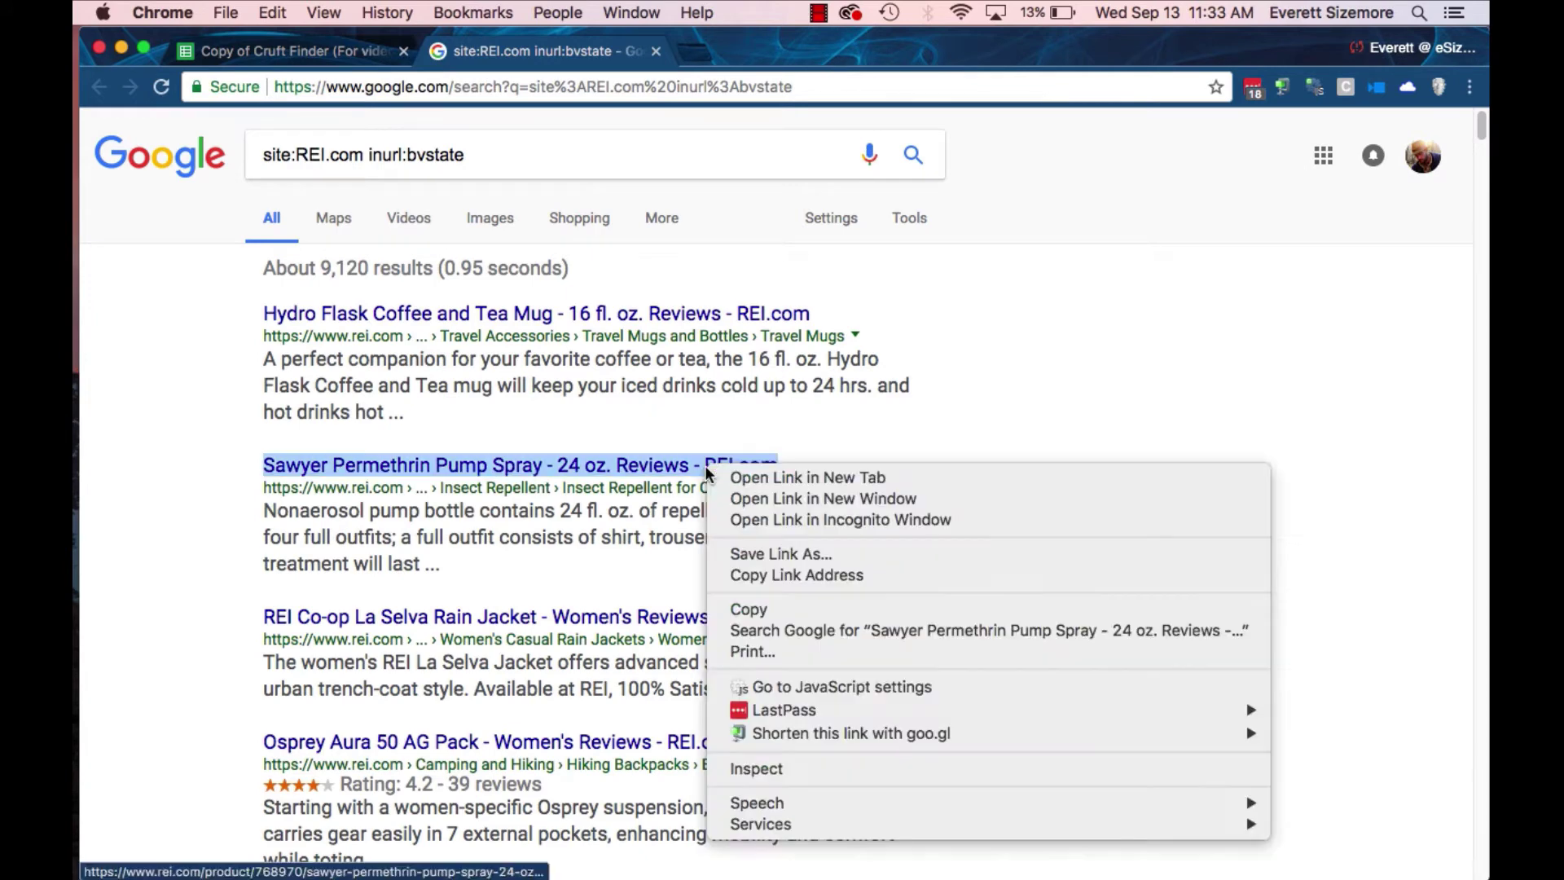
key(Return)
click(738, 53)
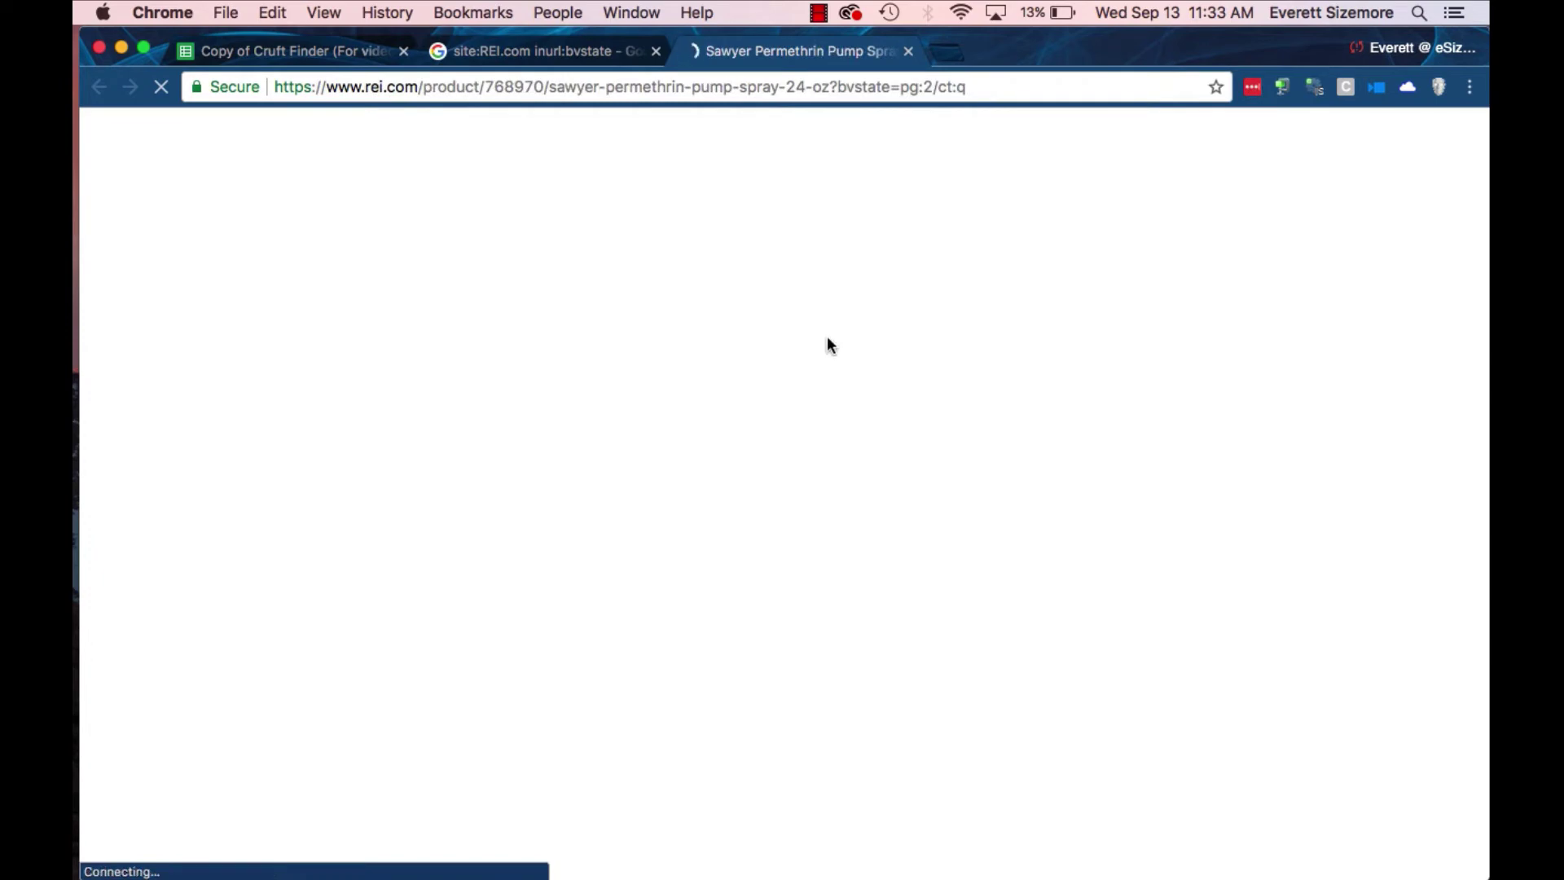
click(844, 87)
click(840, 87)
drag(838, 87, 973, 90)
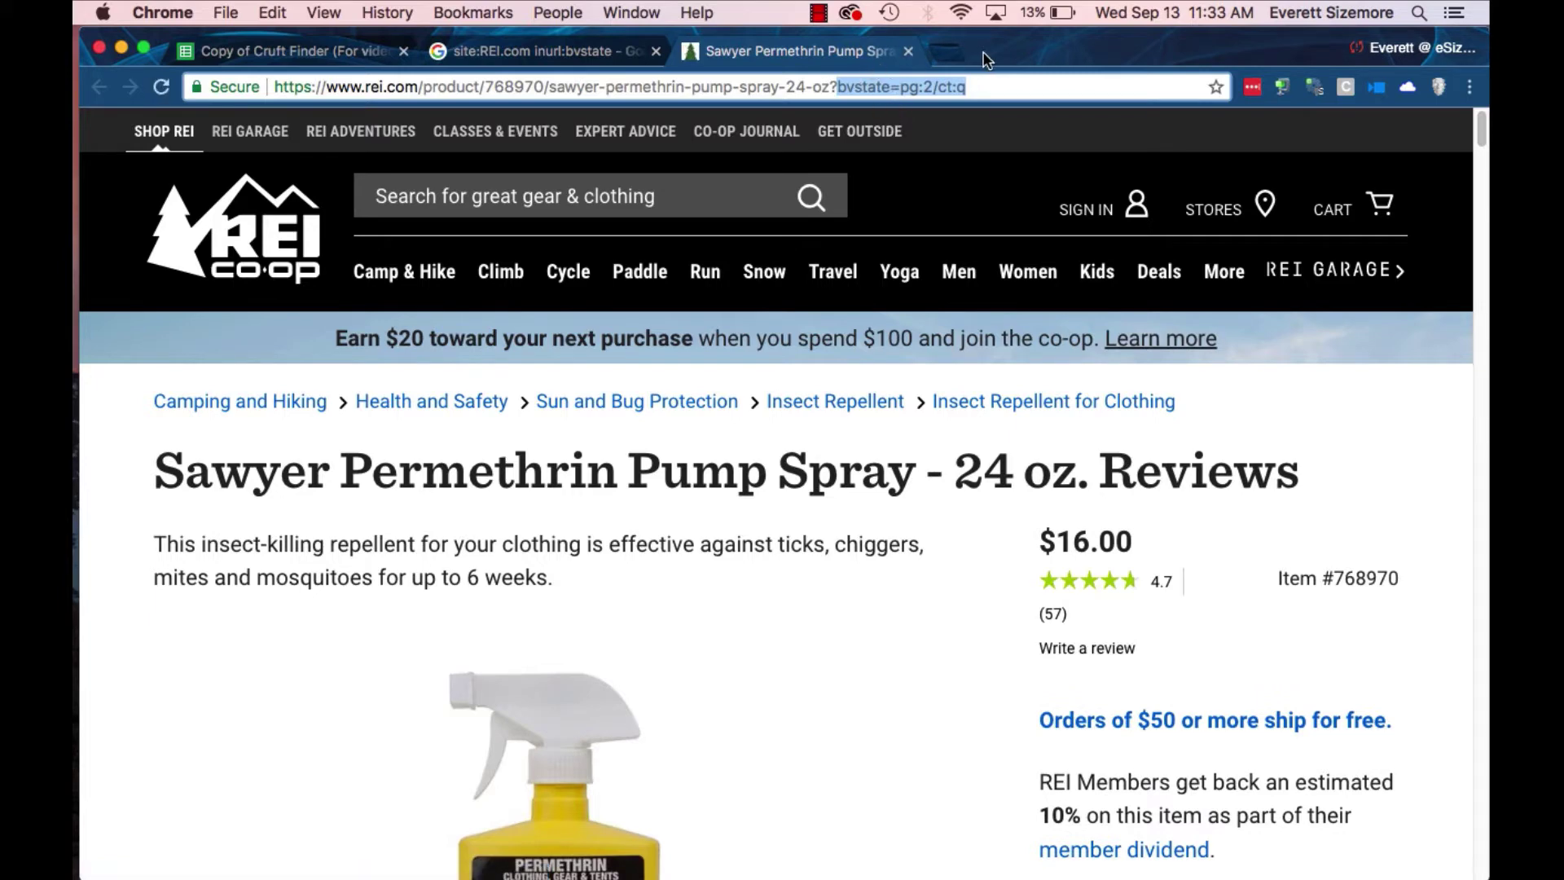
View the product page's source, search it for "cano" and highlight the canonical link tag.
click(324, 15)
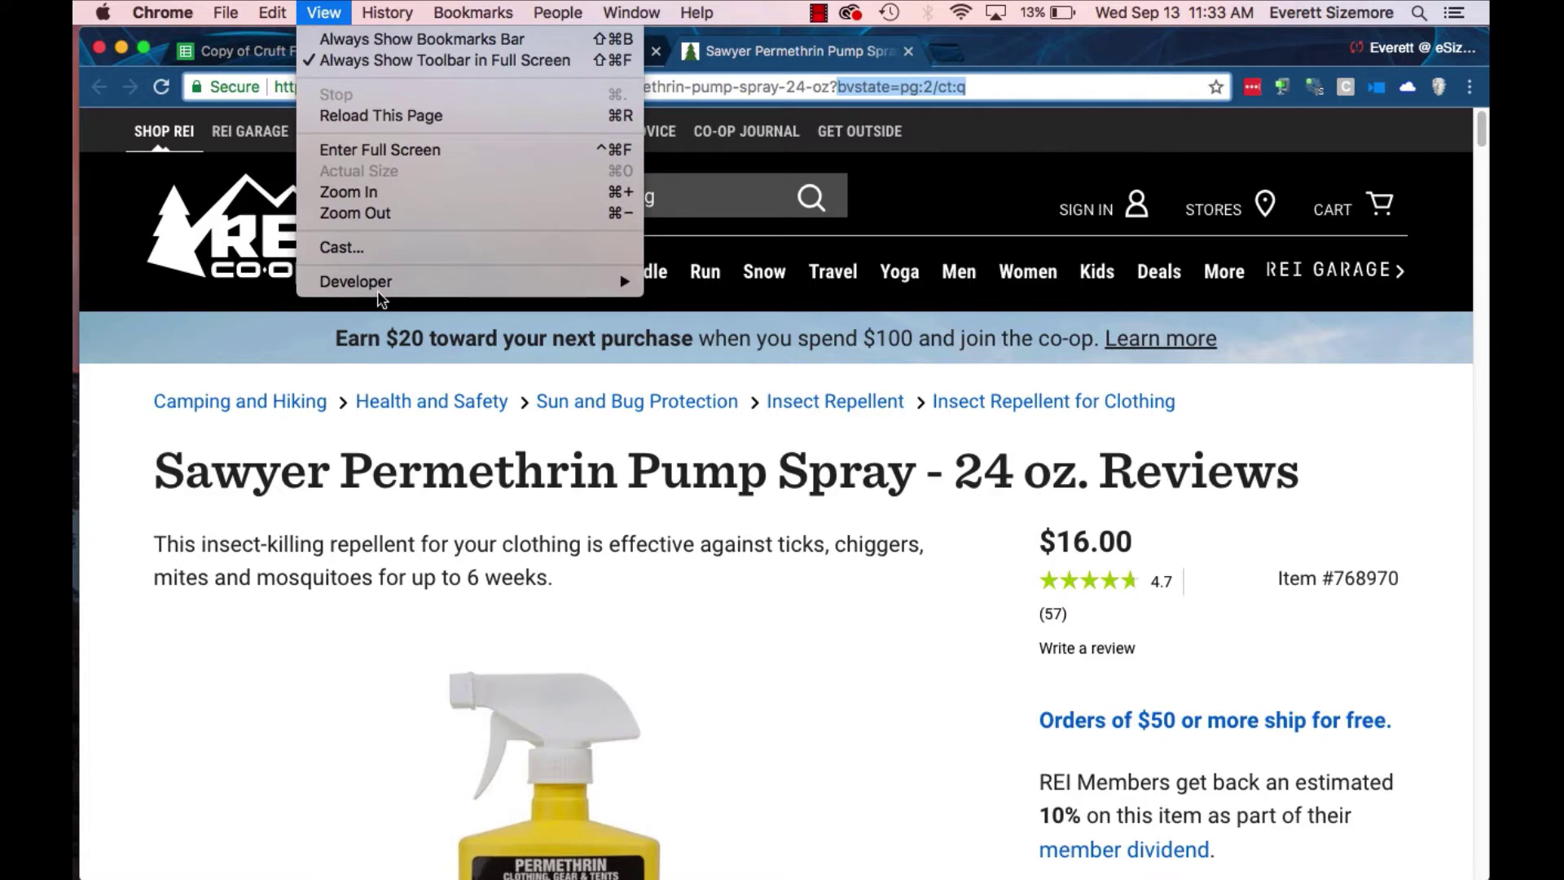
mouse_move(386, 287)
click(756, 283)
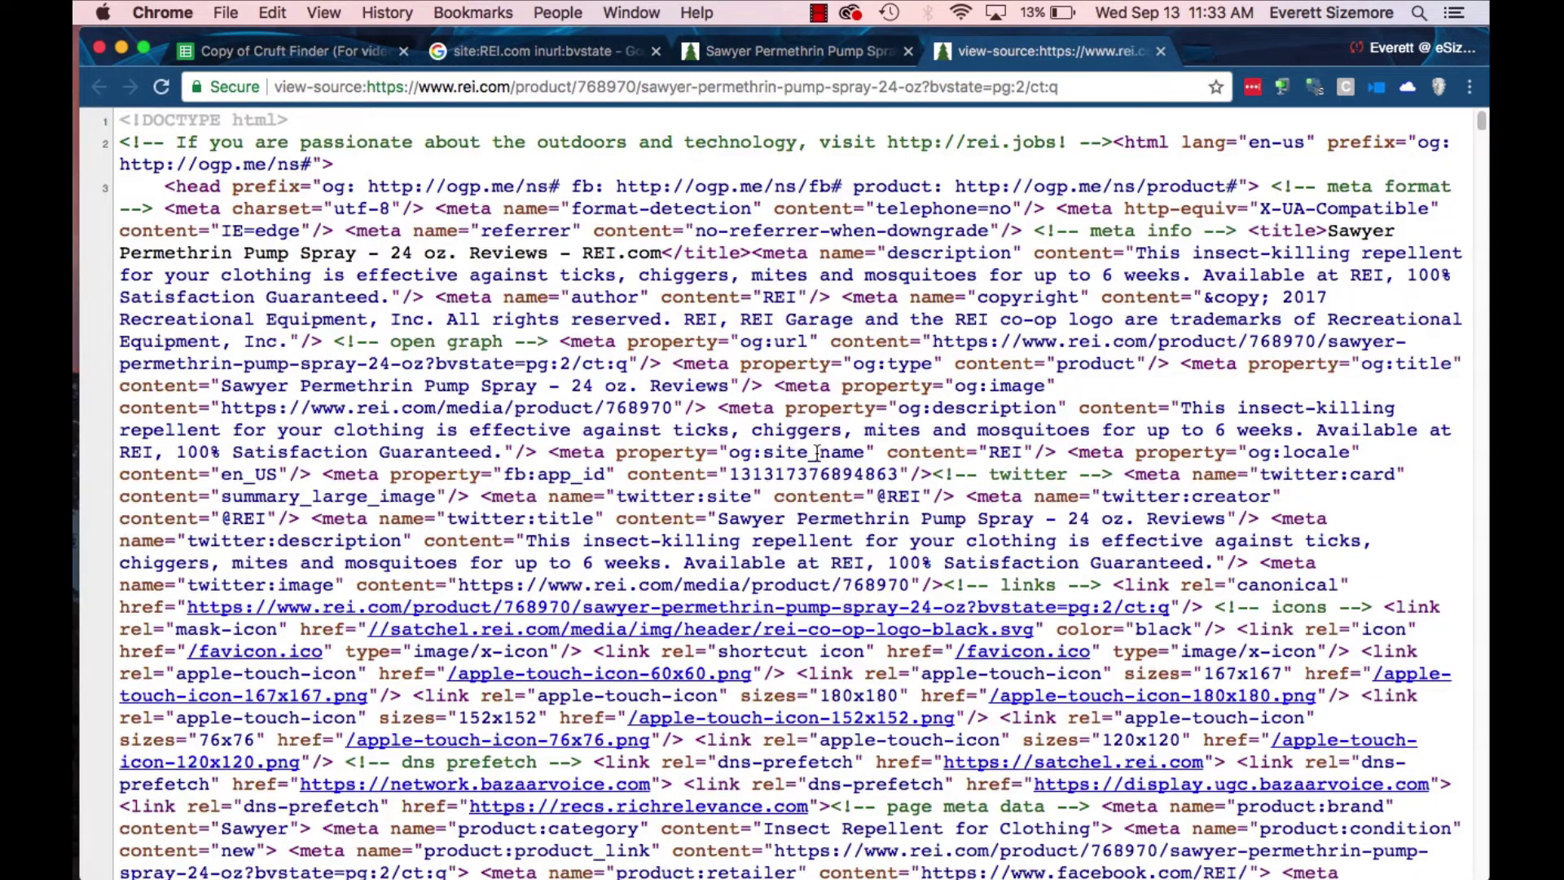
key(super+f)
text(can)
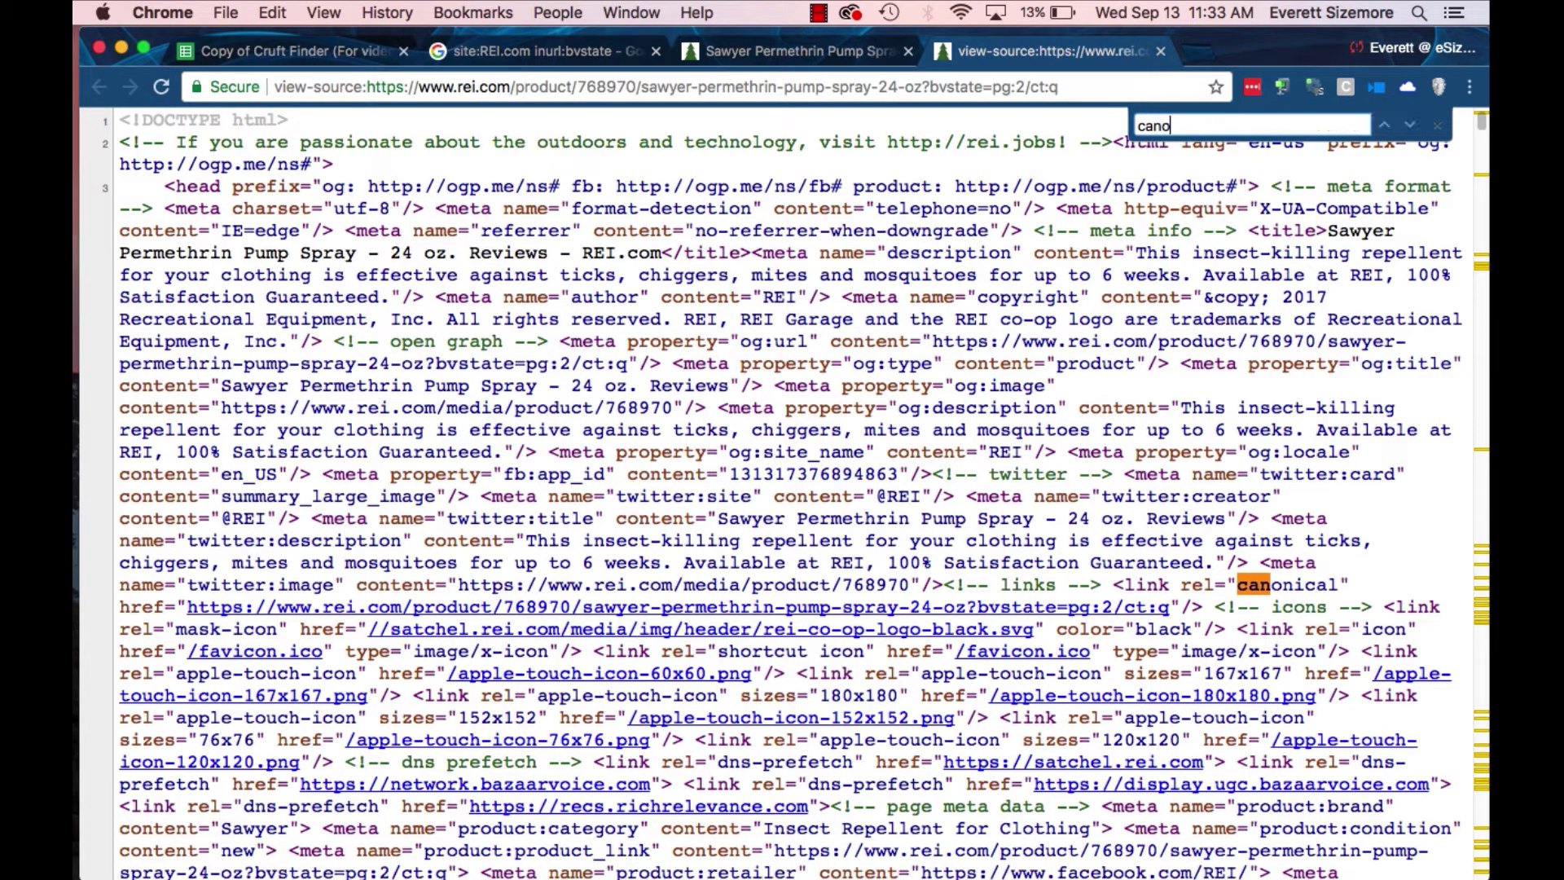
text(o)
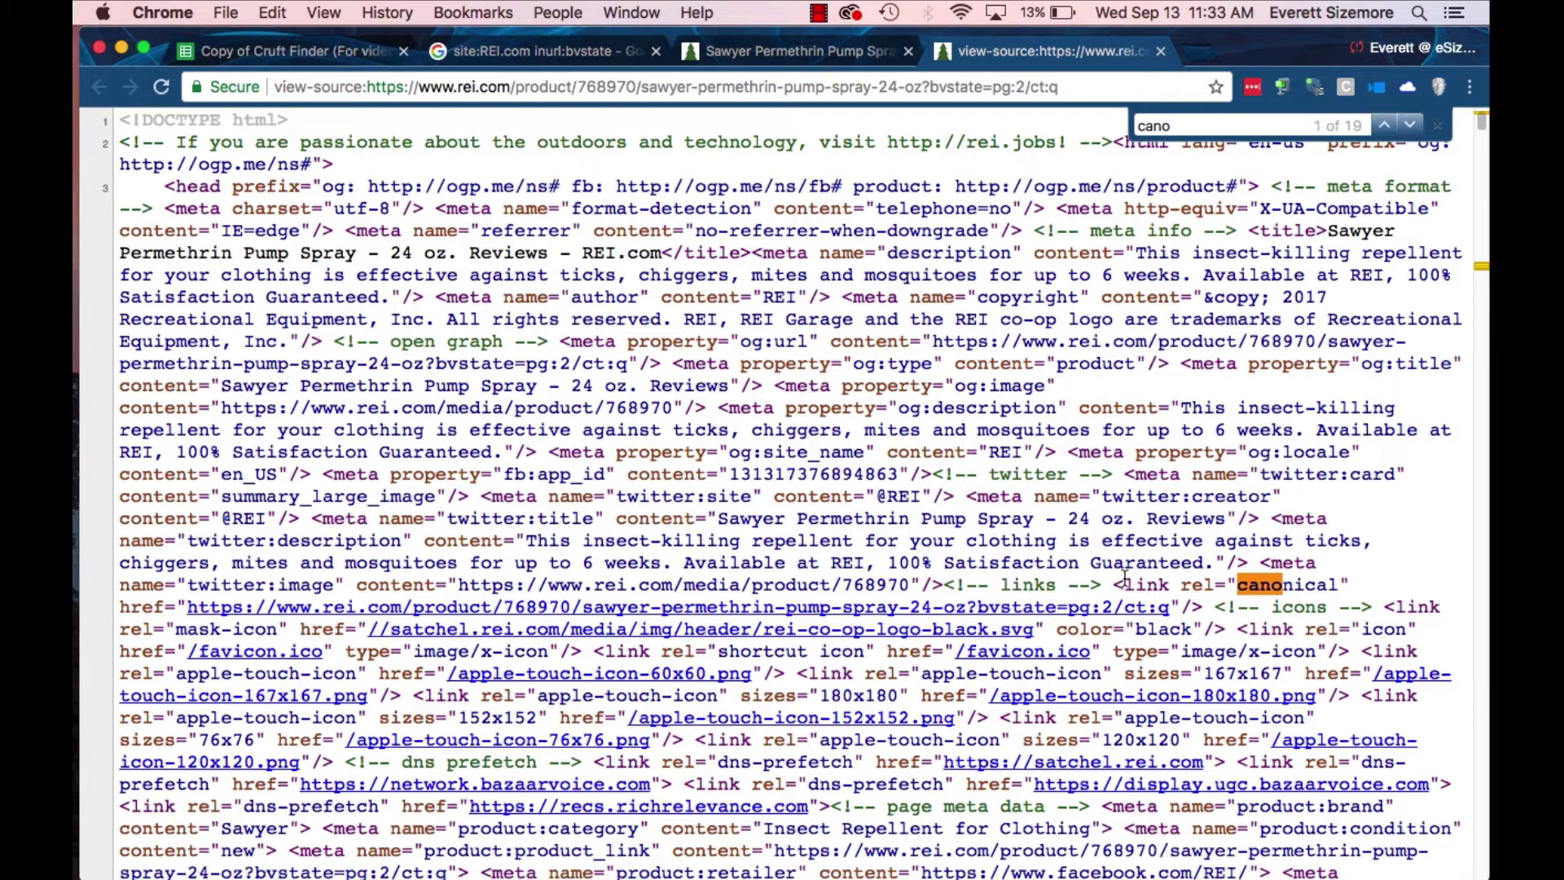
drag(1126, 580, 1191, 613)
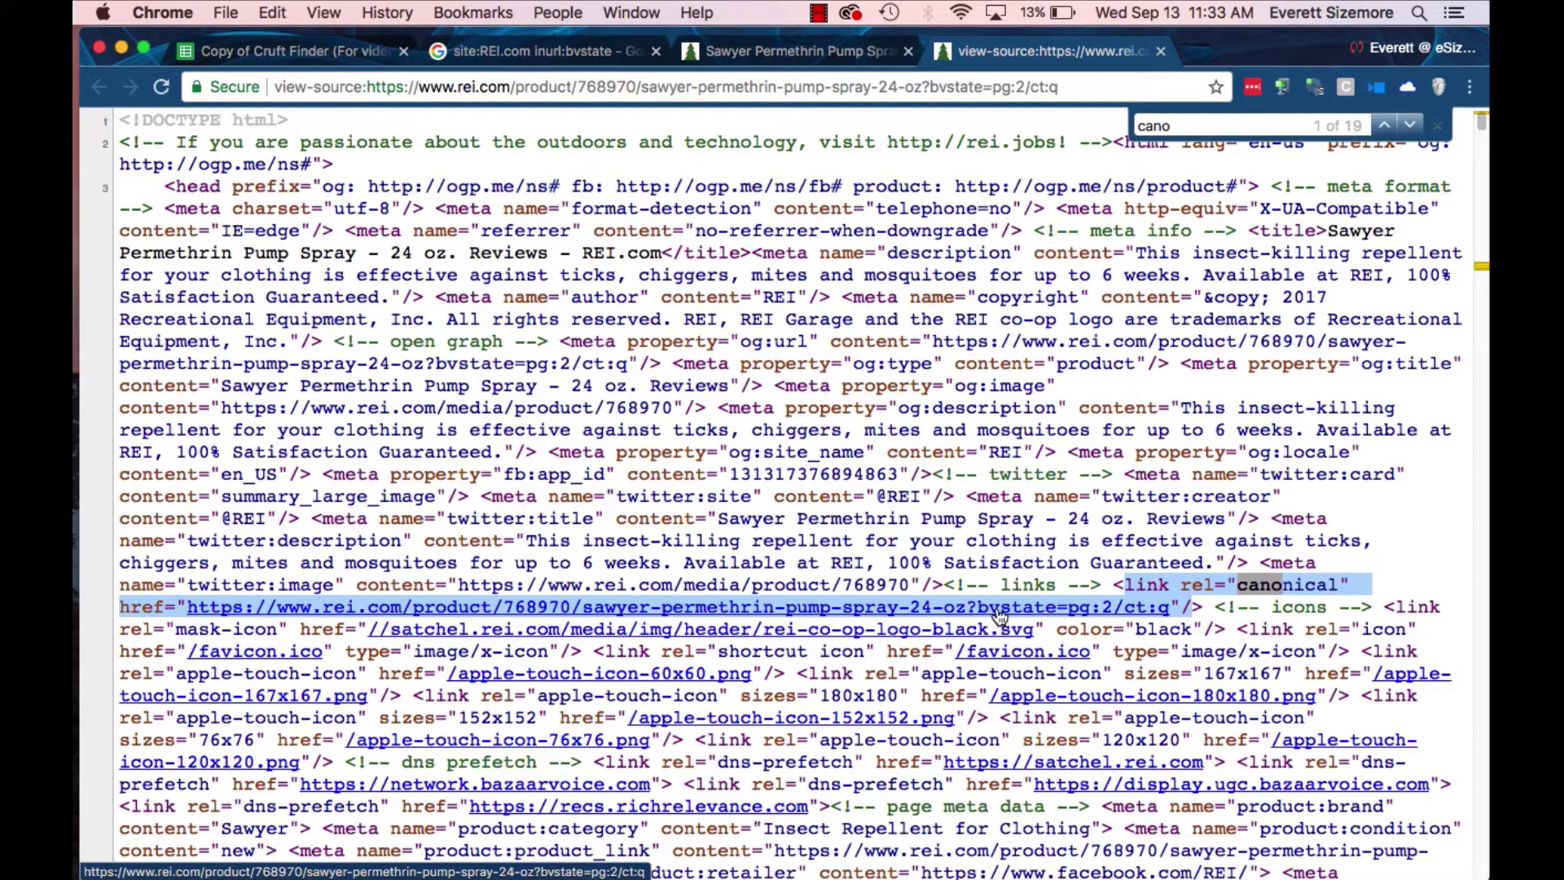
Load the Sawyer Permethrin Pump Spray page without the bvstate parameter in its URL and look through it.
click(754, 54)
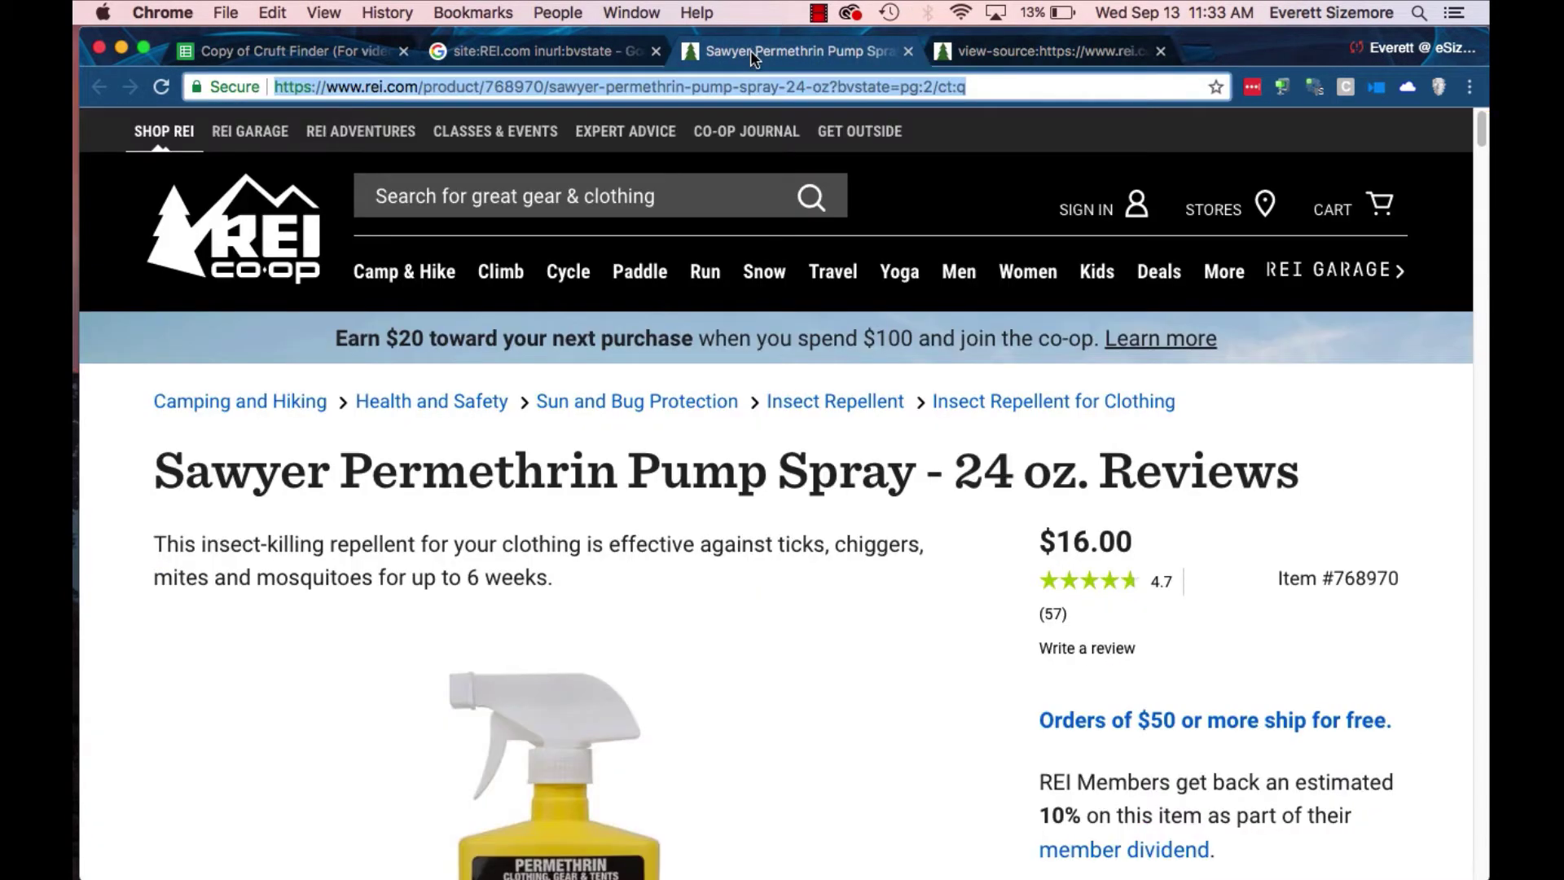
drag(836, 86, 1032, 106)
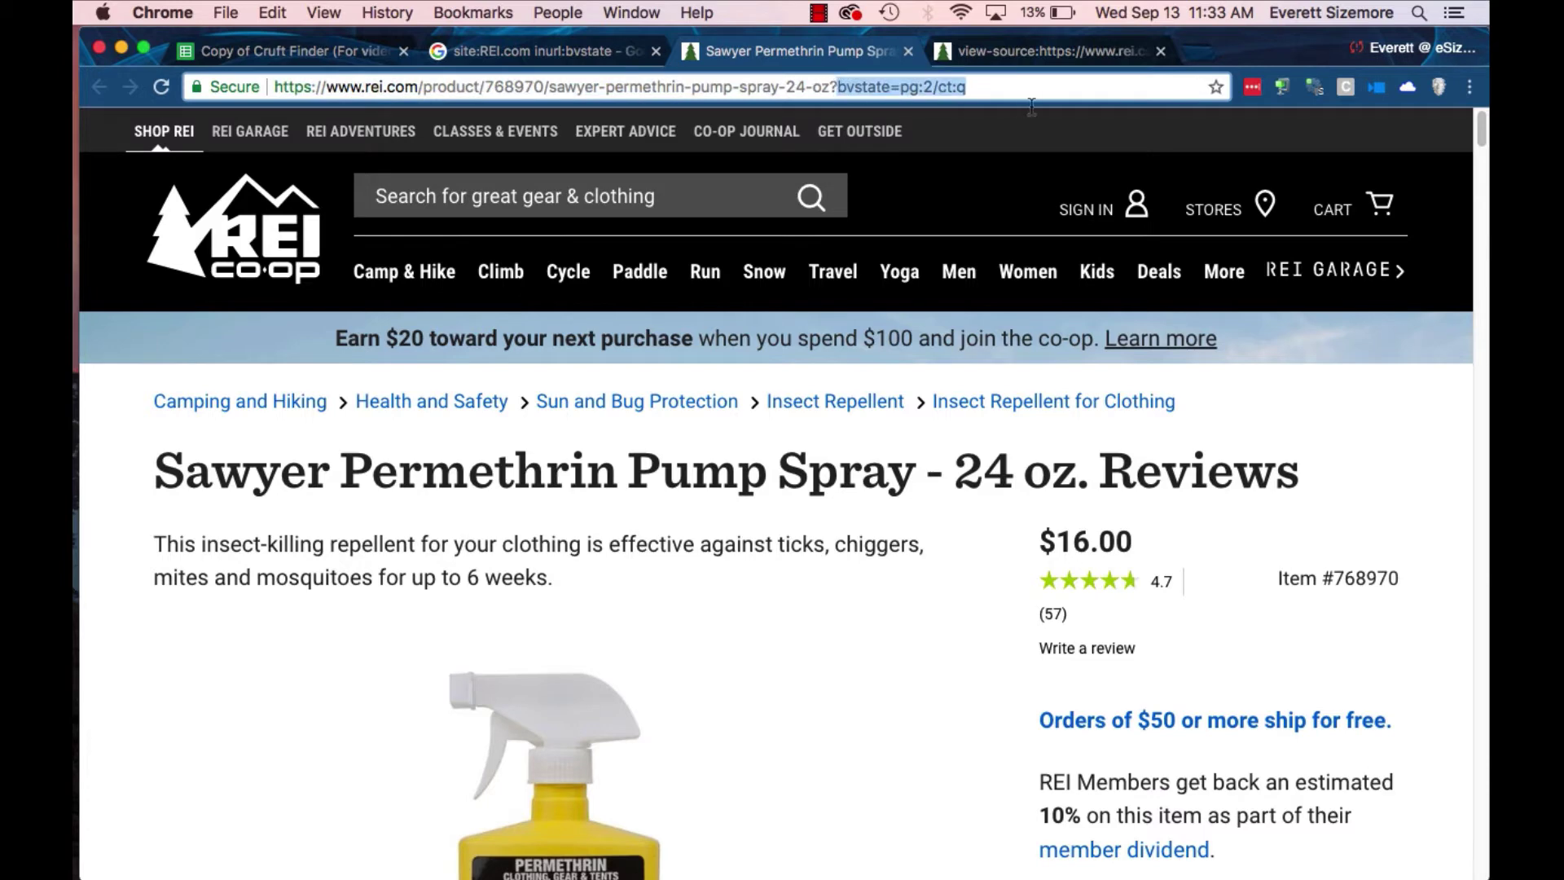
key(BackSpace)
key(BackSpace)
key(Return)
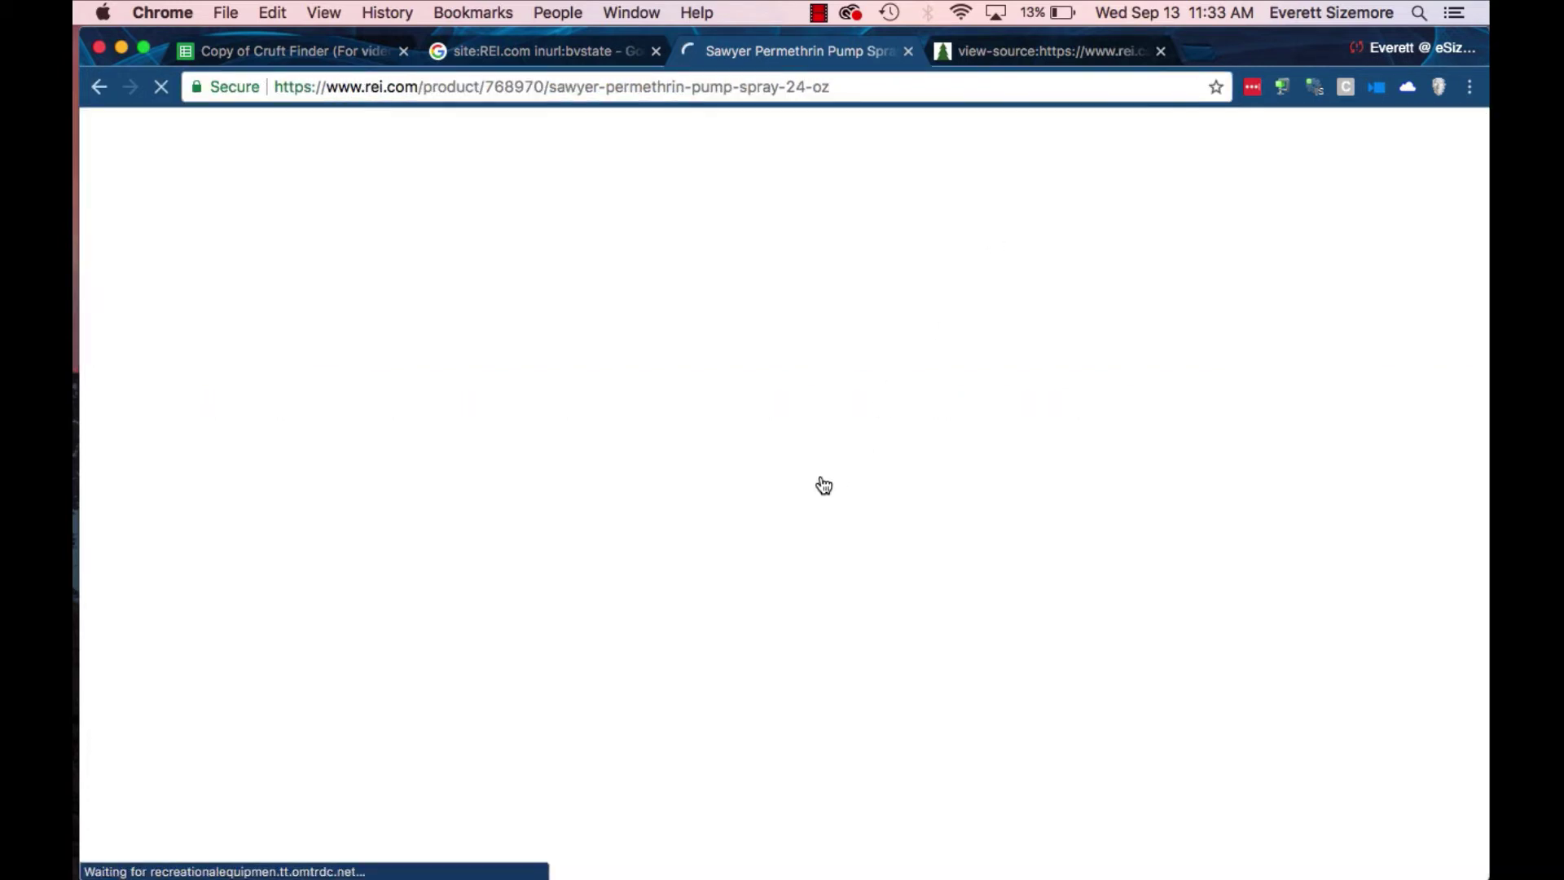
scroll(999, 351, down, 3)
scroll(945, 463, down, 5)
scroll(943, 464, up, 8)
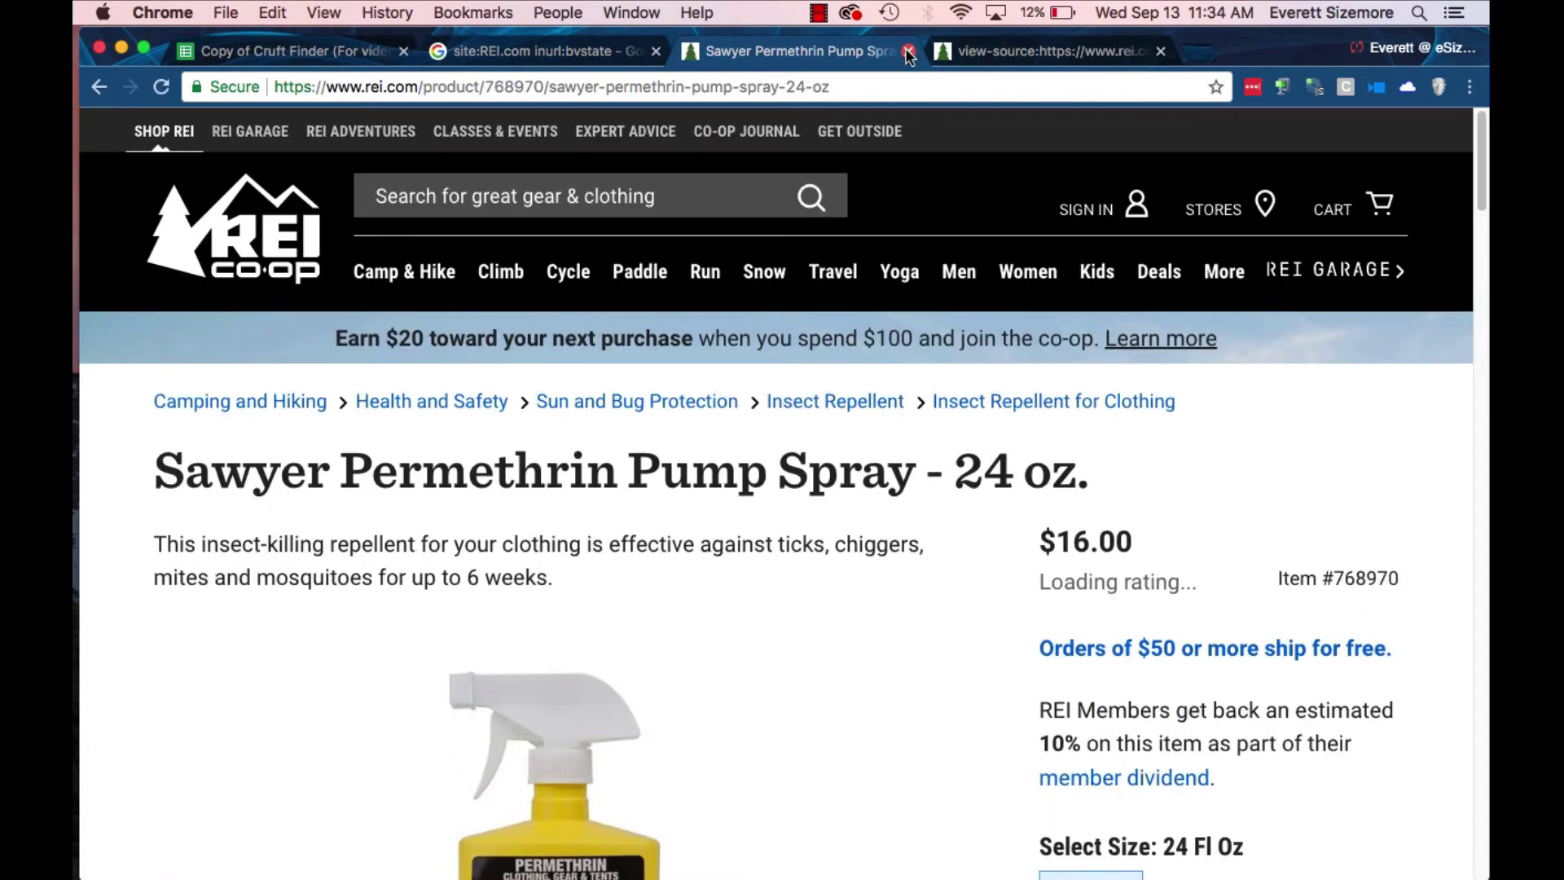
Close the product page and its source view, and return from the Google results to the Cruft Finder spreadsheet.
click(909, 53)
click(905, 50)
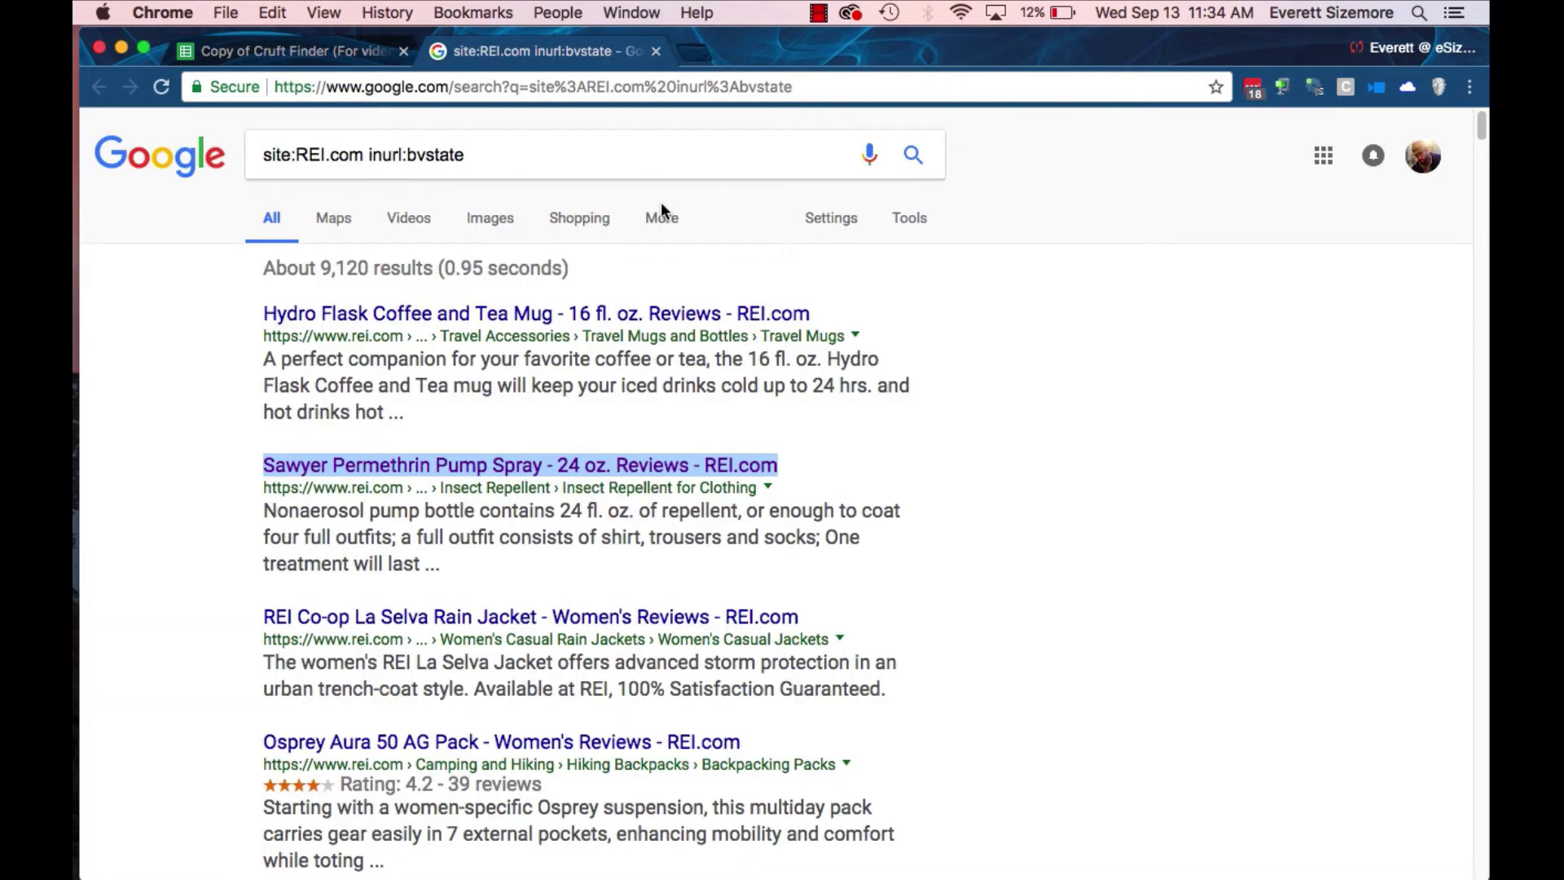
drag(380, 269, 310, 269)
click(331, 52)
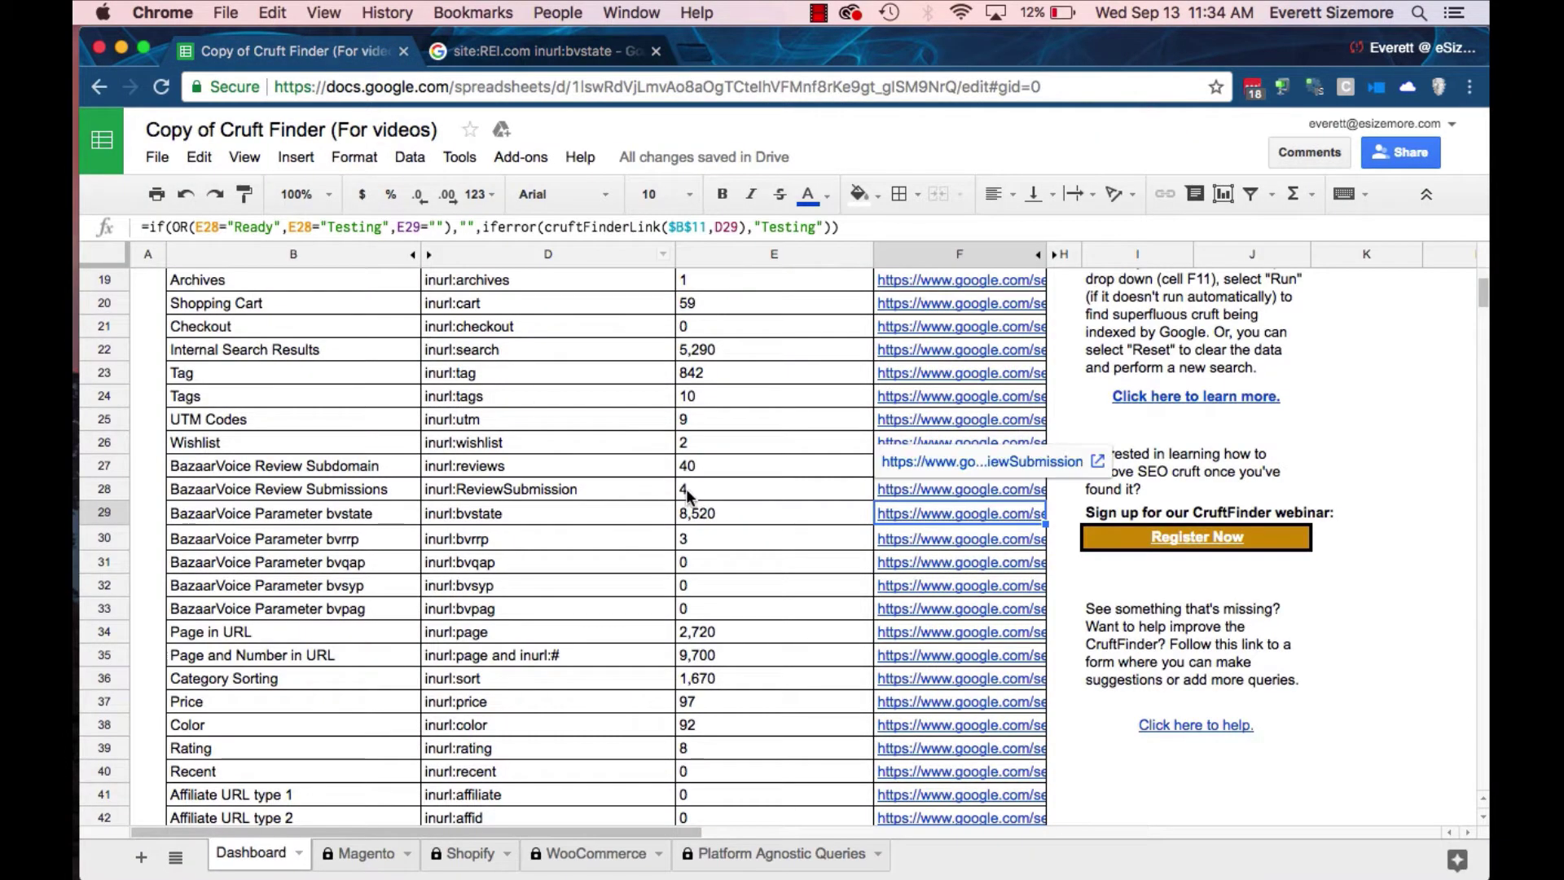
Set the root domain in cell B11 to allusaclothing.com so the queries run for that site.
scroll(582, 598, up, 6)
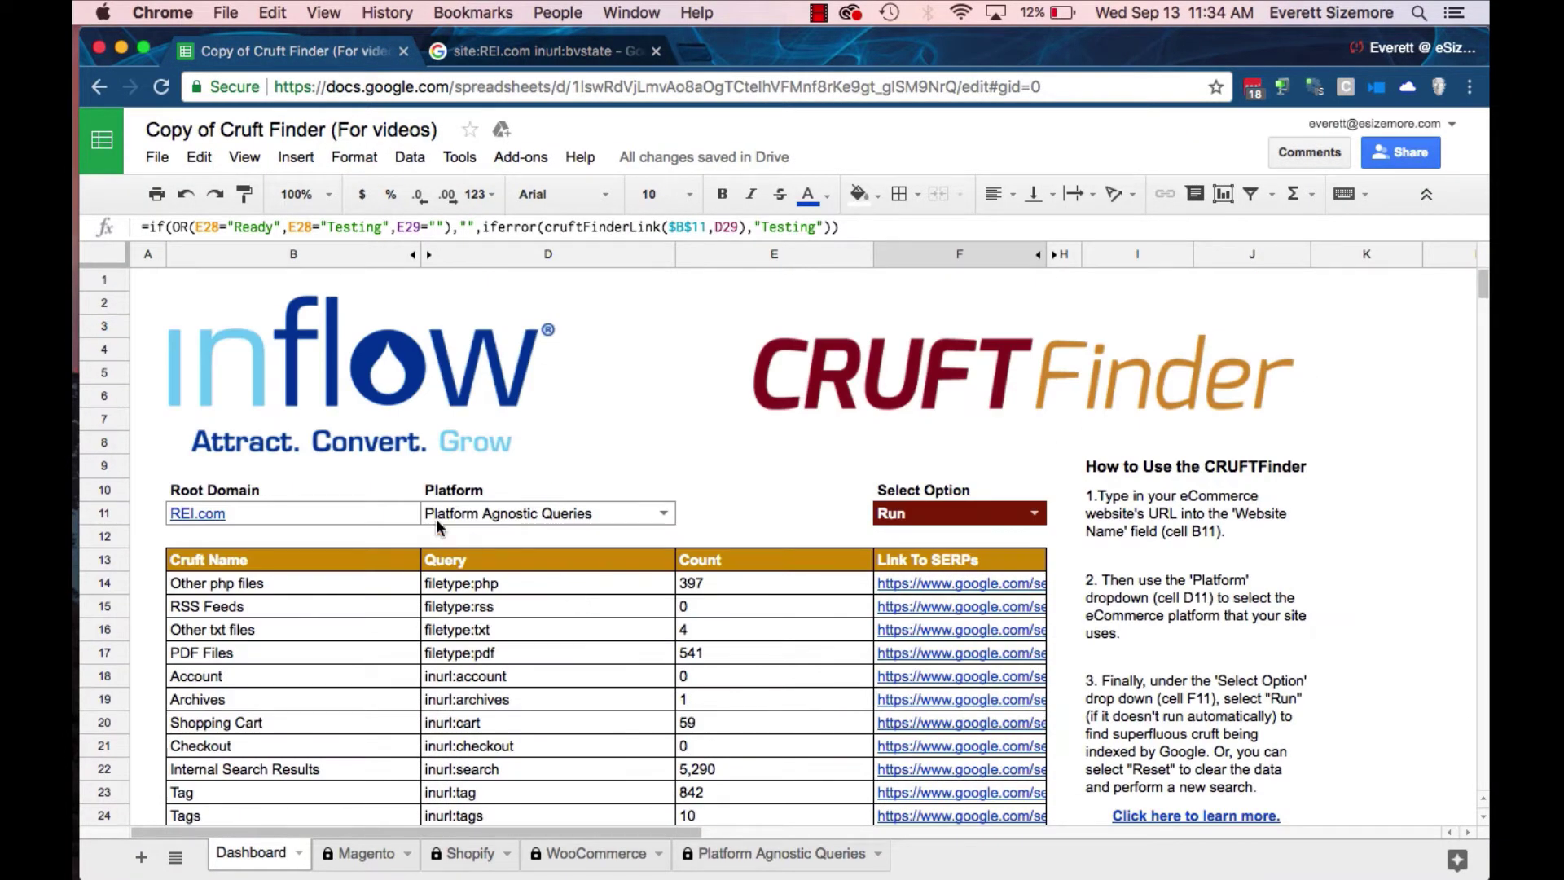
key(super+Tab)
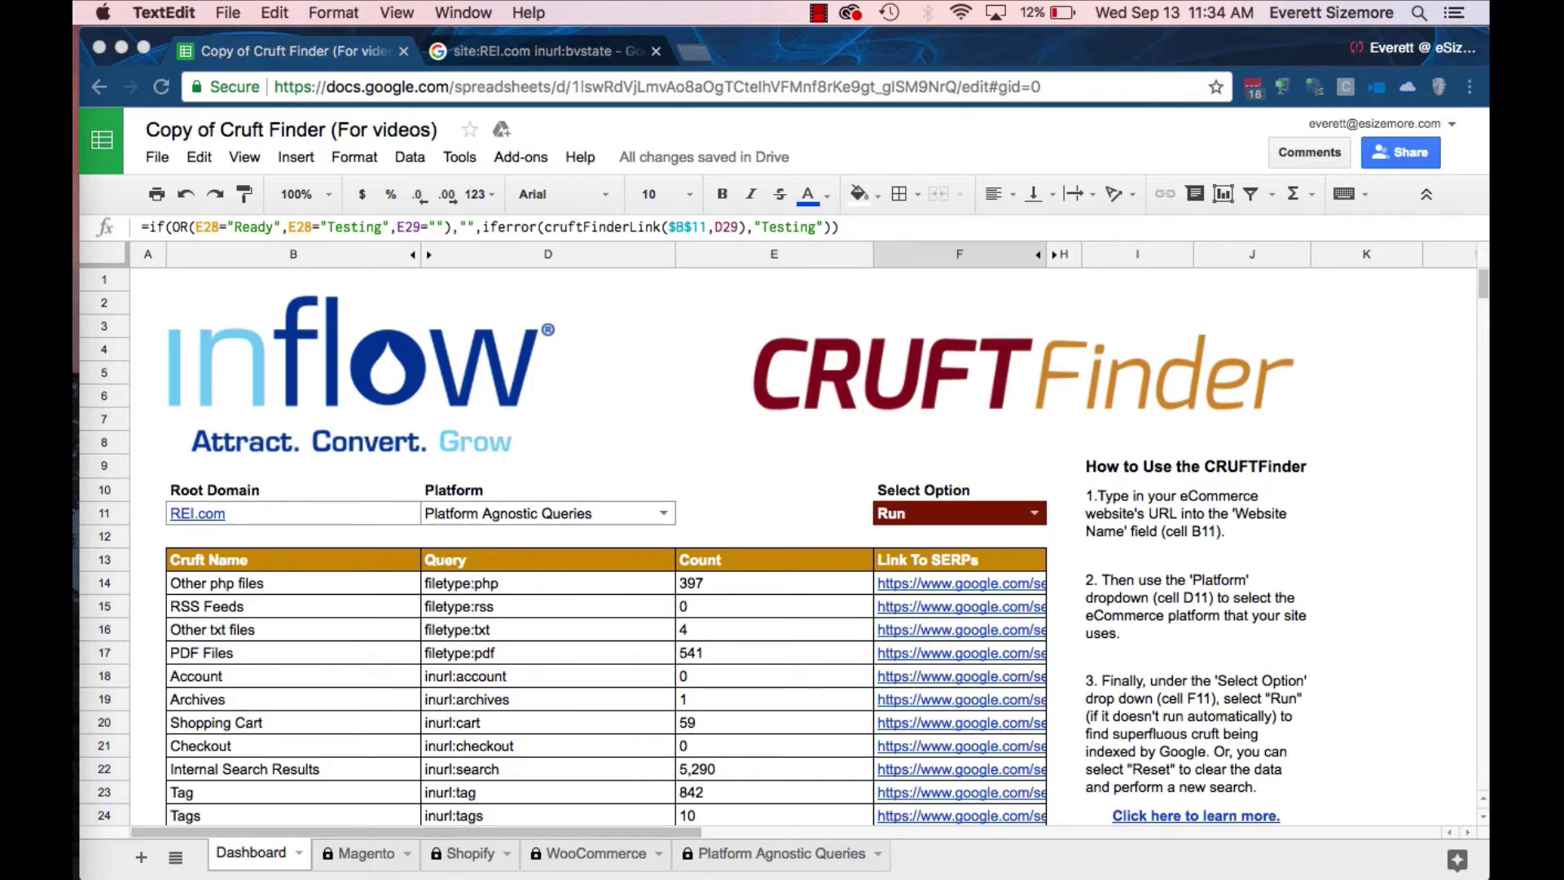
double_click(360, 505)
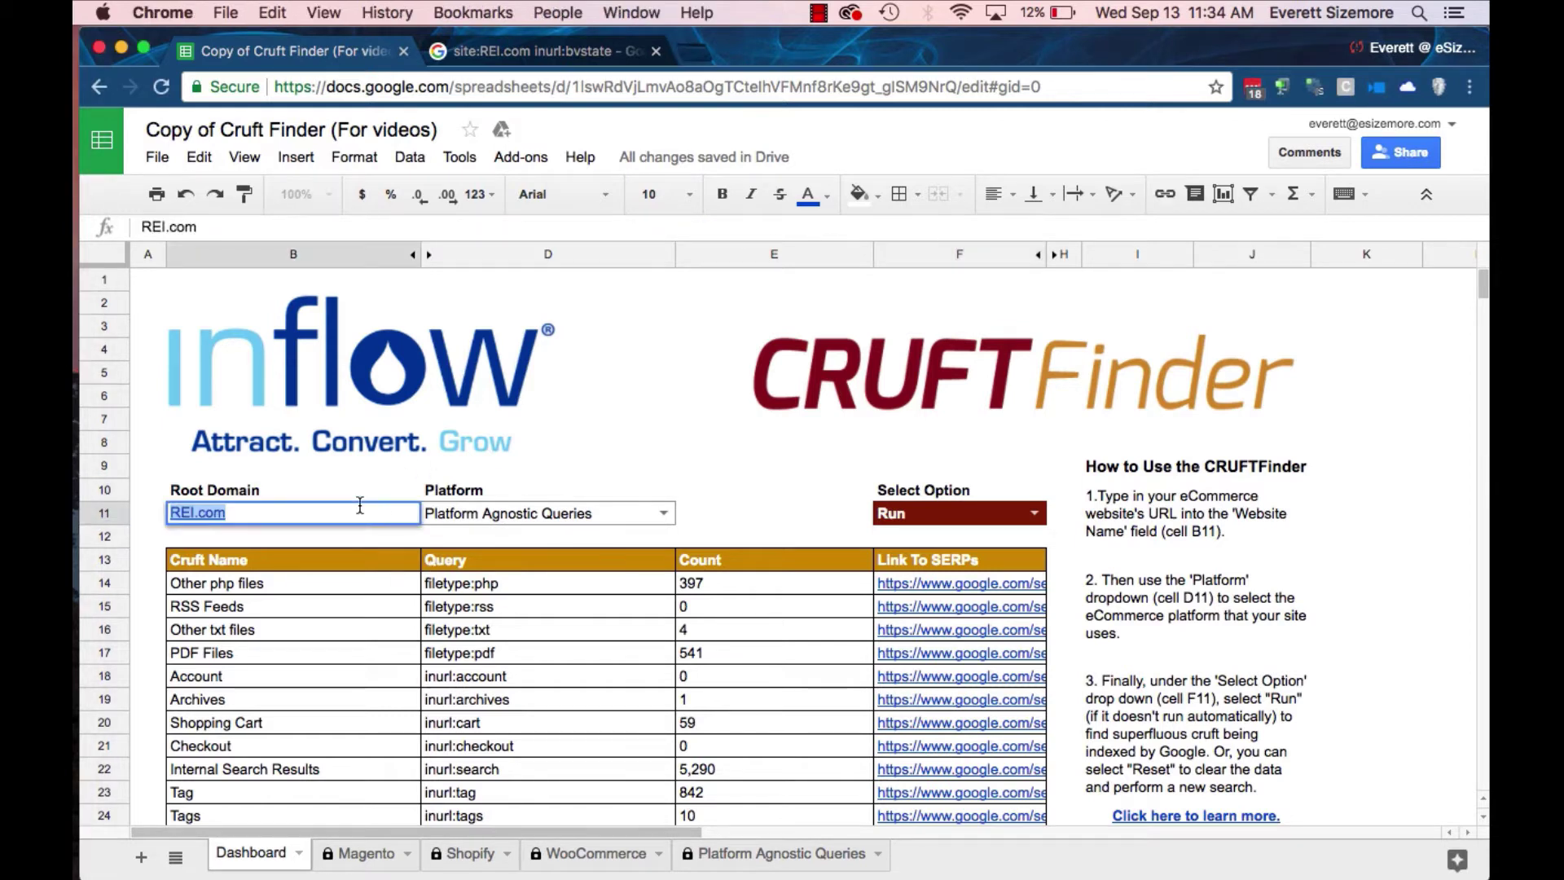
text(allusaclothing.com)
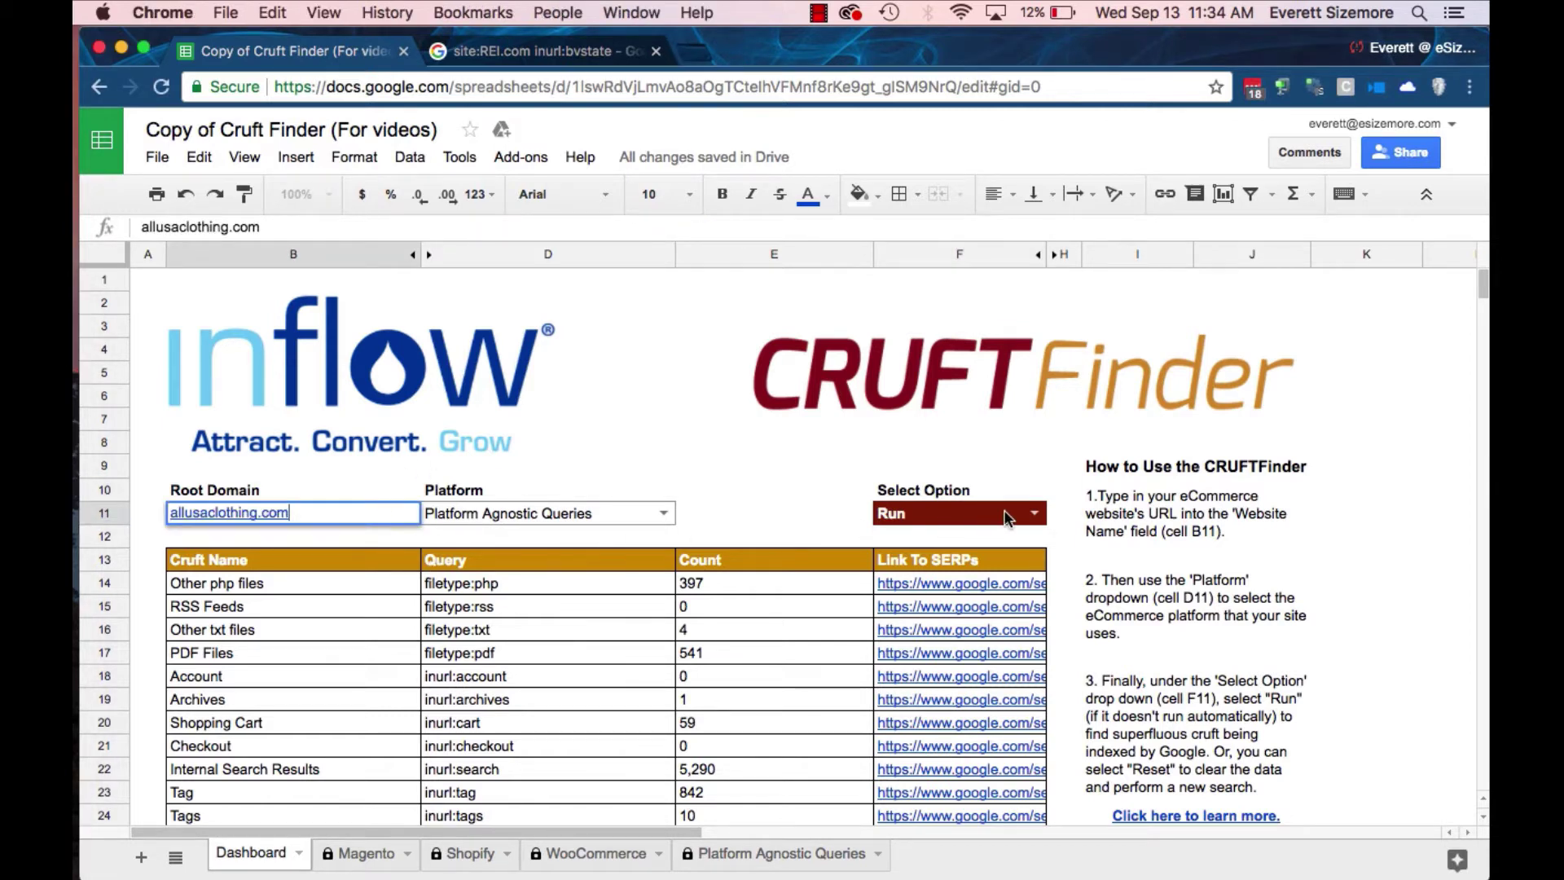
click(998, 515)
click(871, 449)
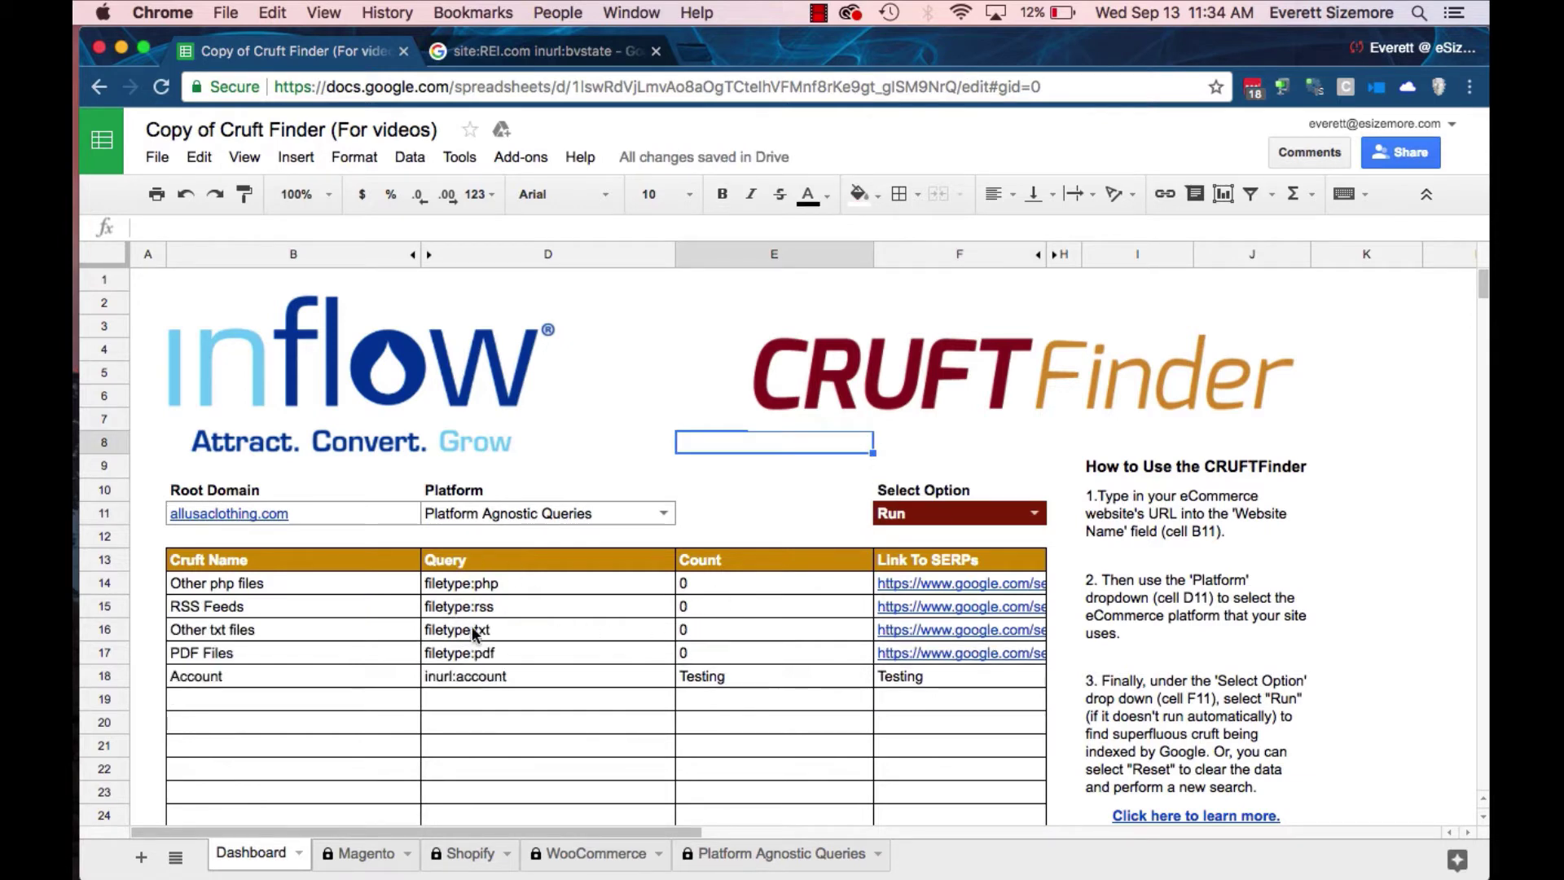
Reset the results, set the platform to Magento and run the queries for allusaclothing.com.
click(1034, 513)
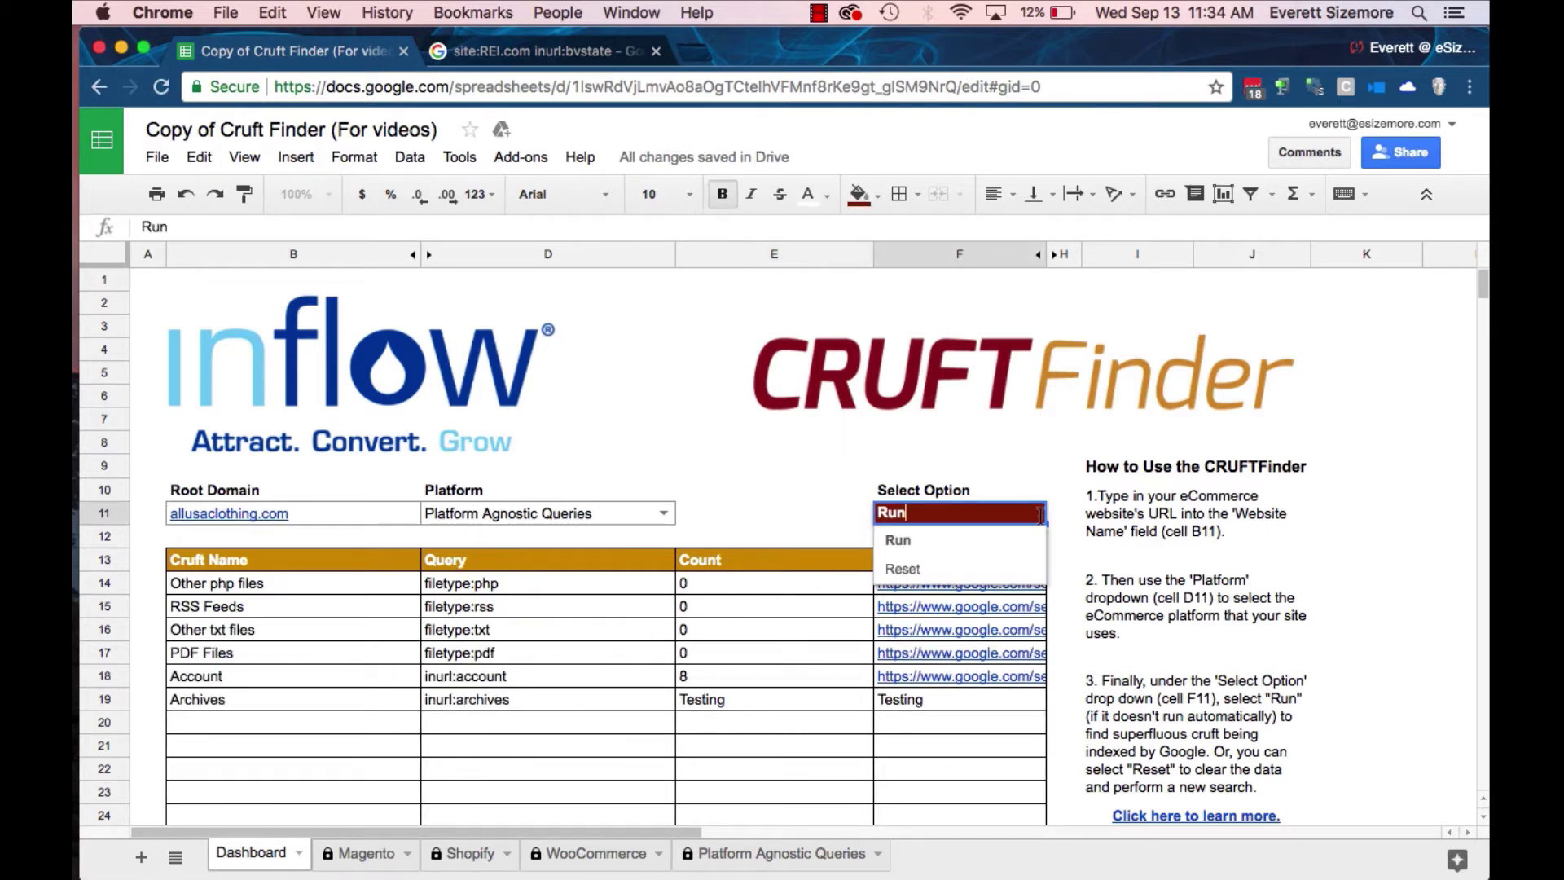
click(906, 569)
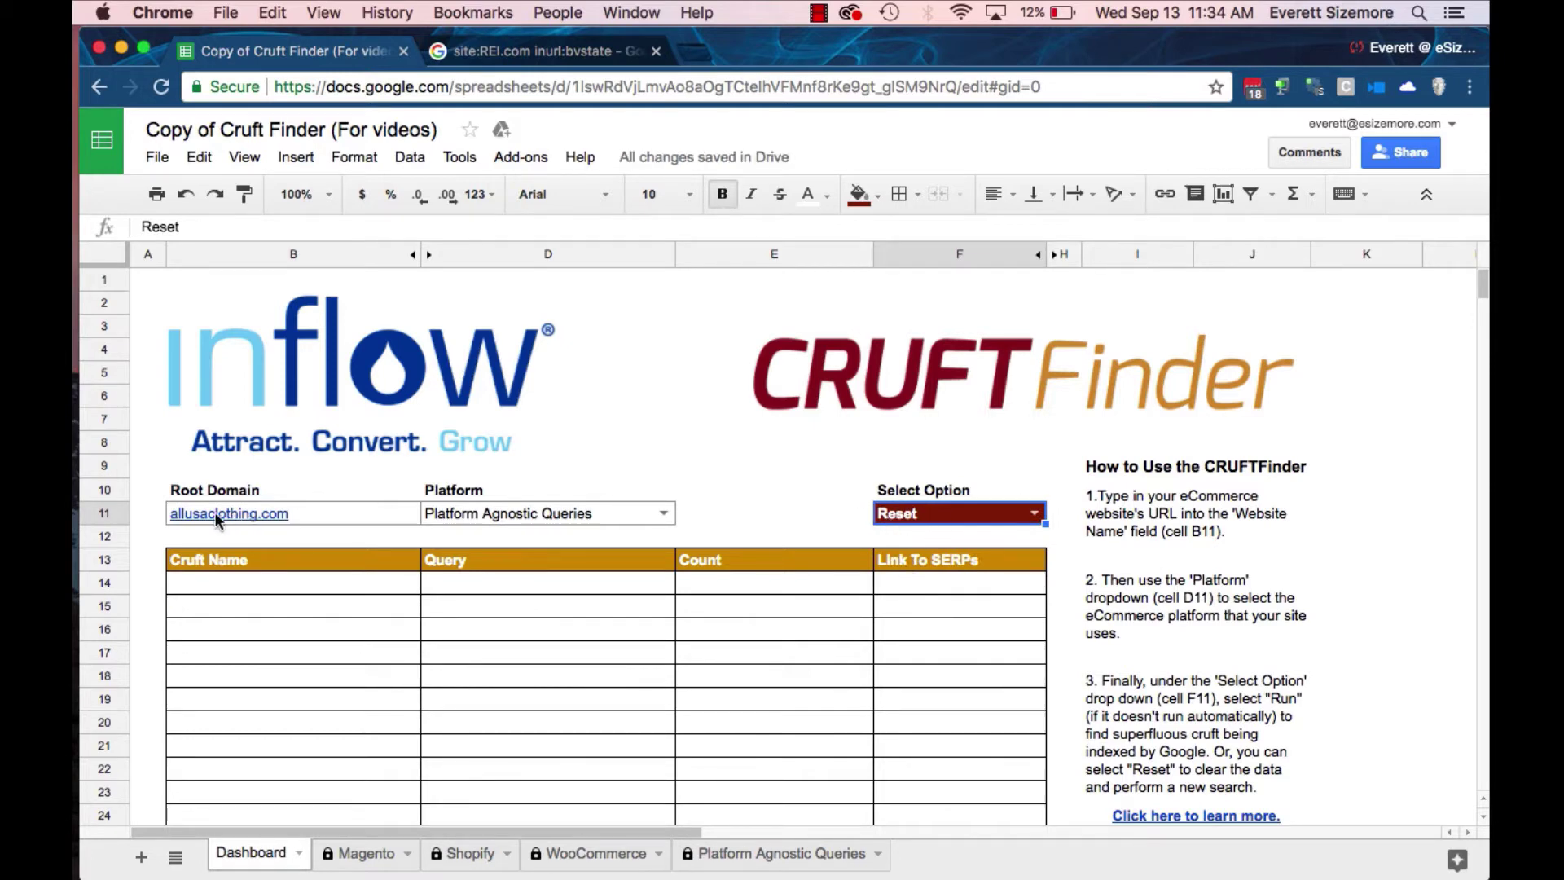
click(664, 513)
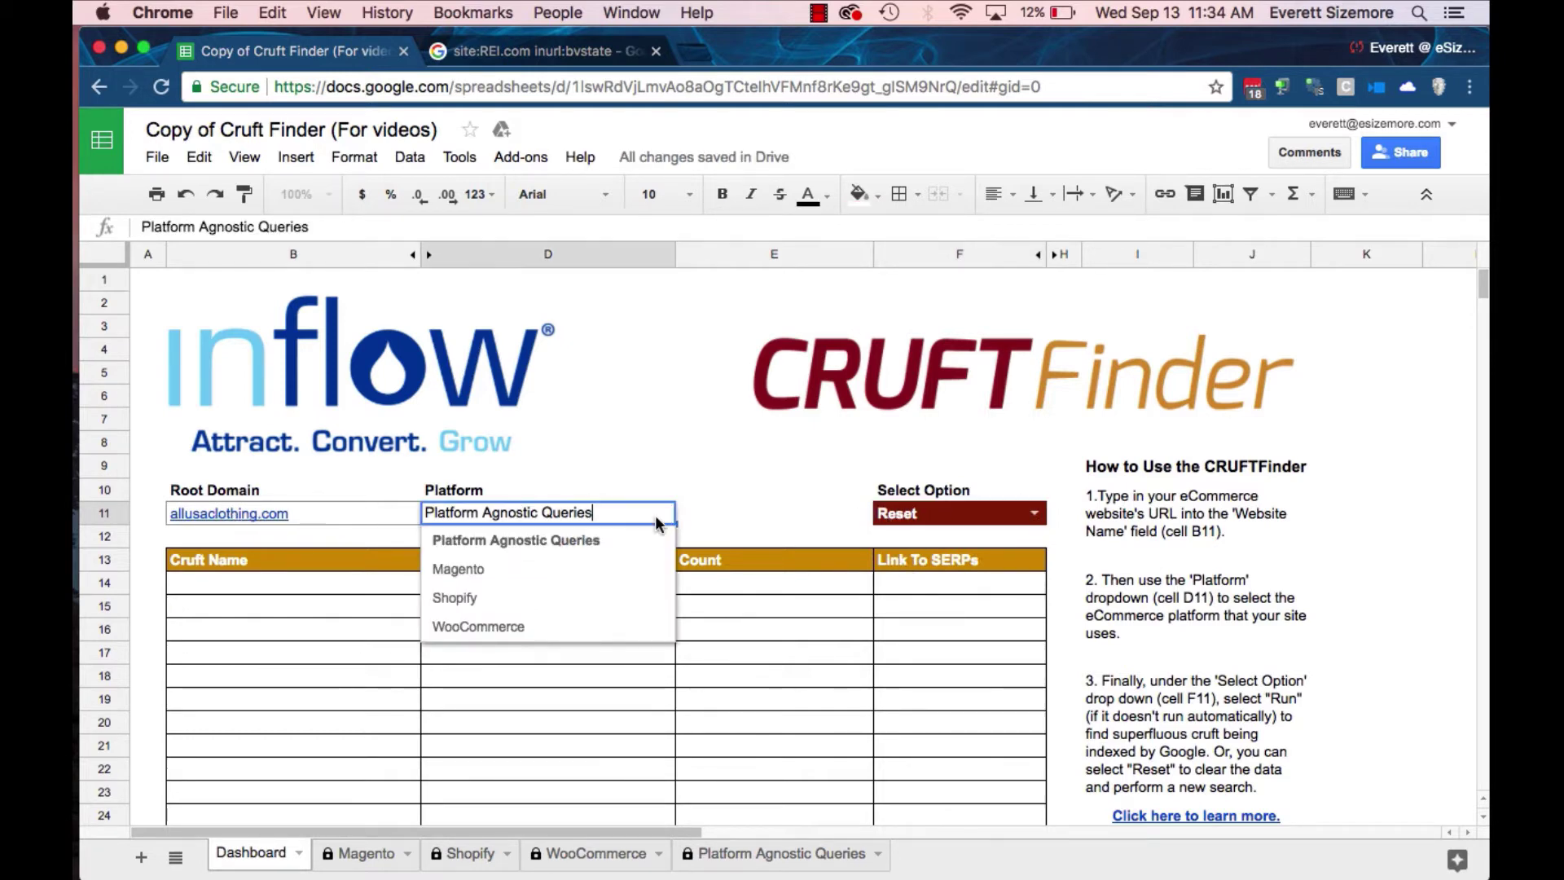
click(545, 570)
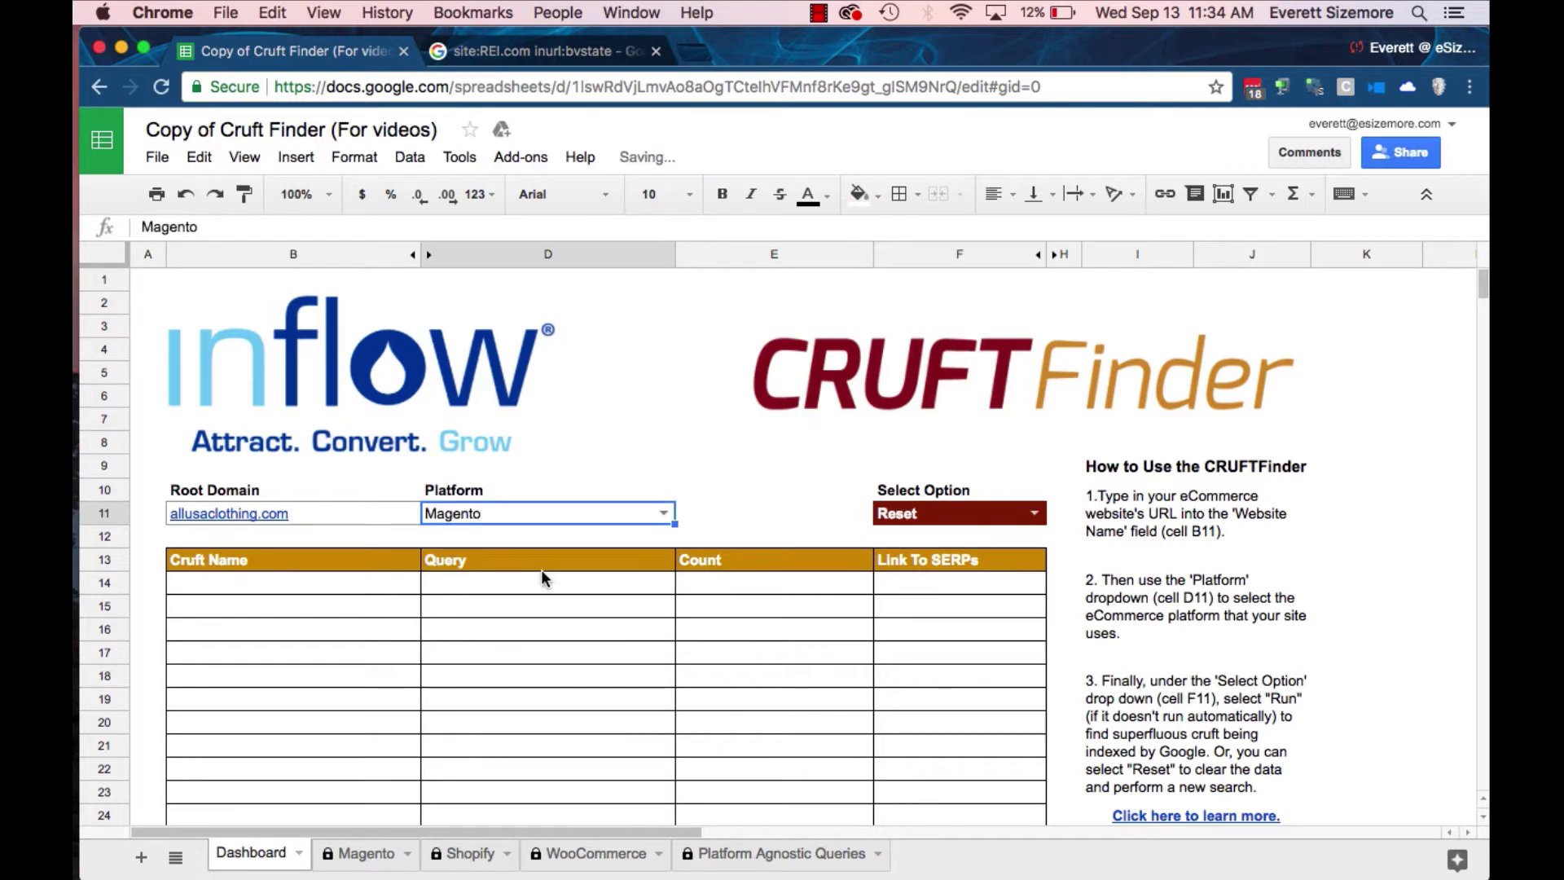
click(1035, 514)
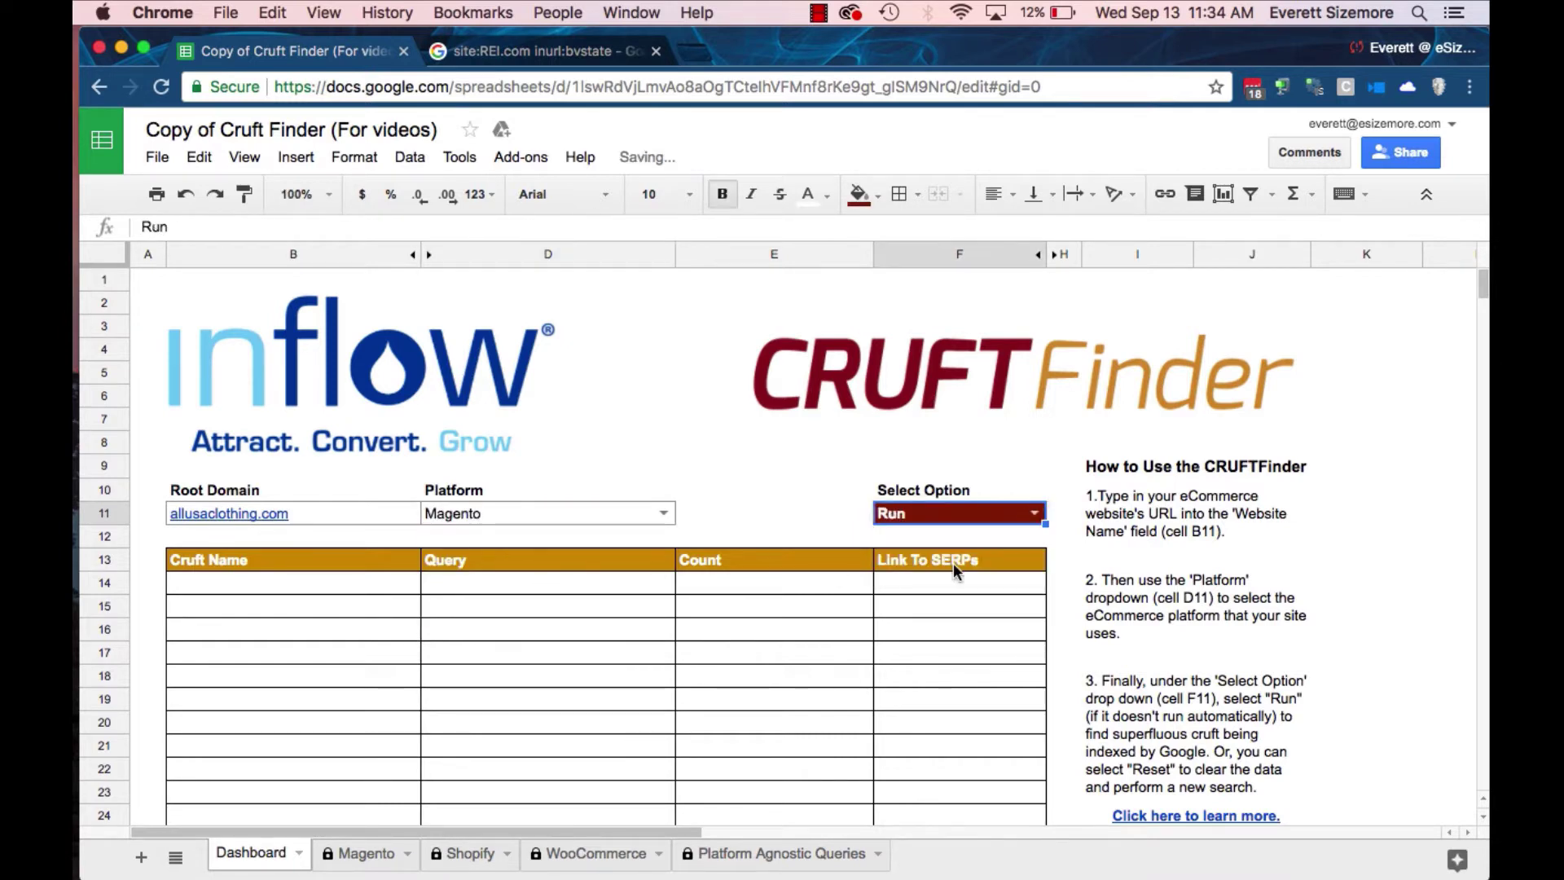
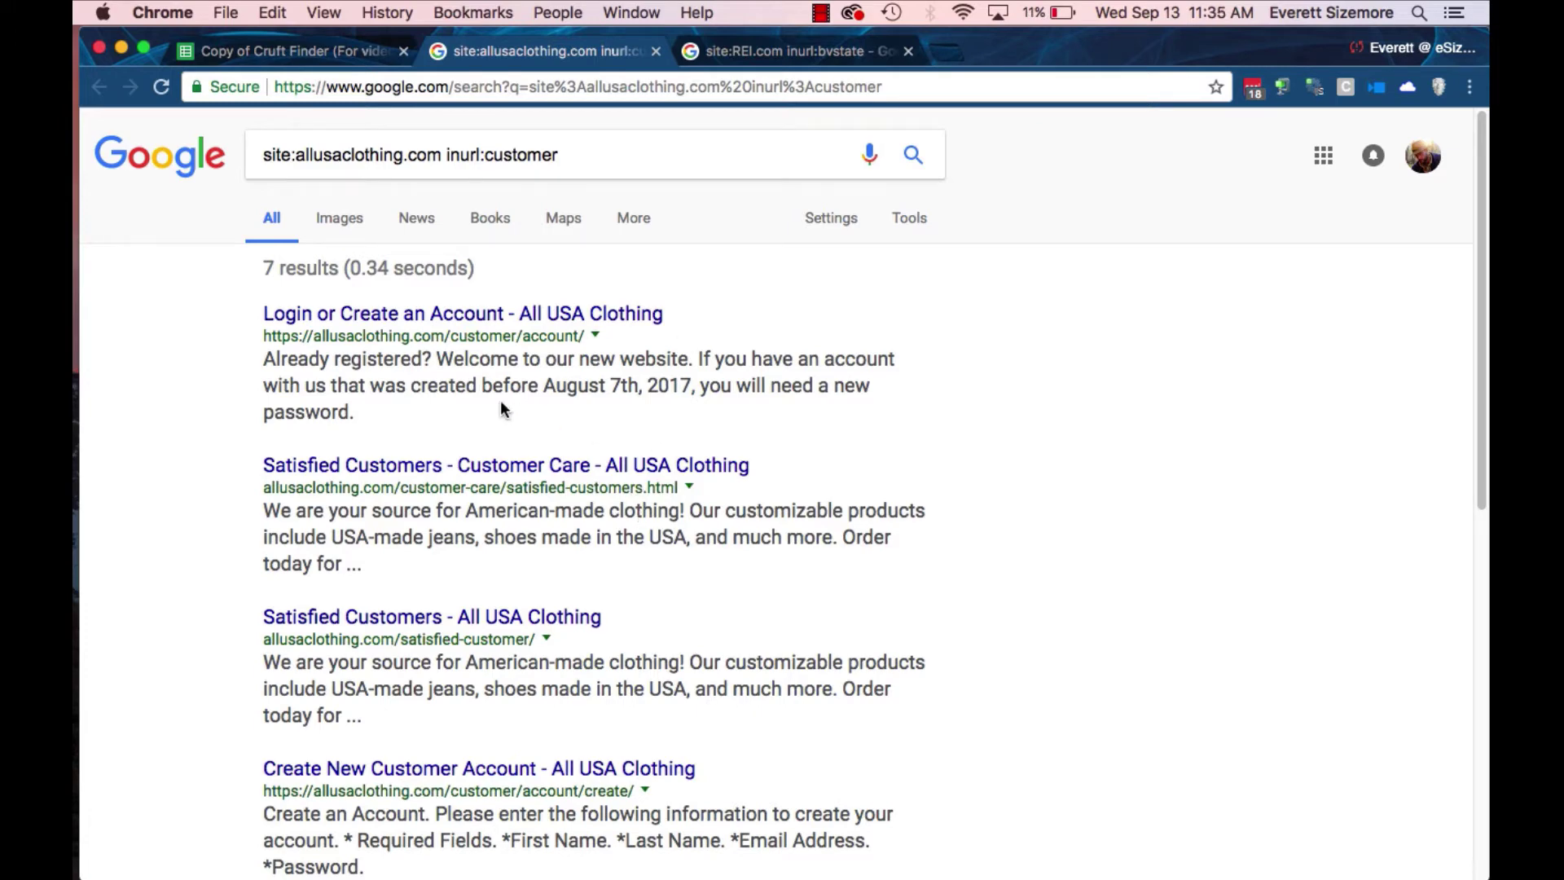
Look through the Google results for inurl:customer on allusaclothing.com and highlight "/customer/" in the review page's URL.
drag(453, 363, 552, 377)
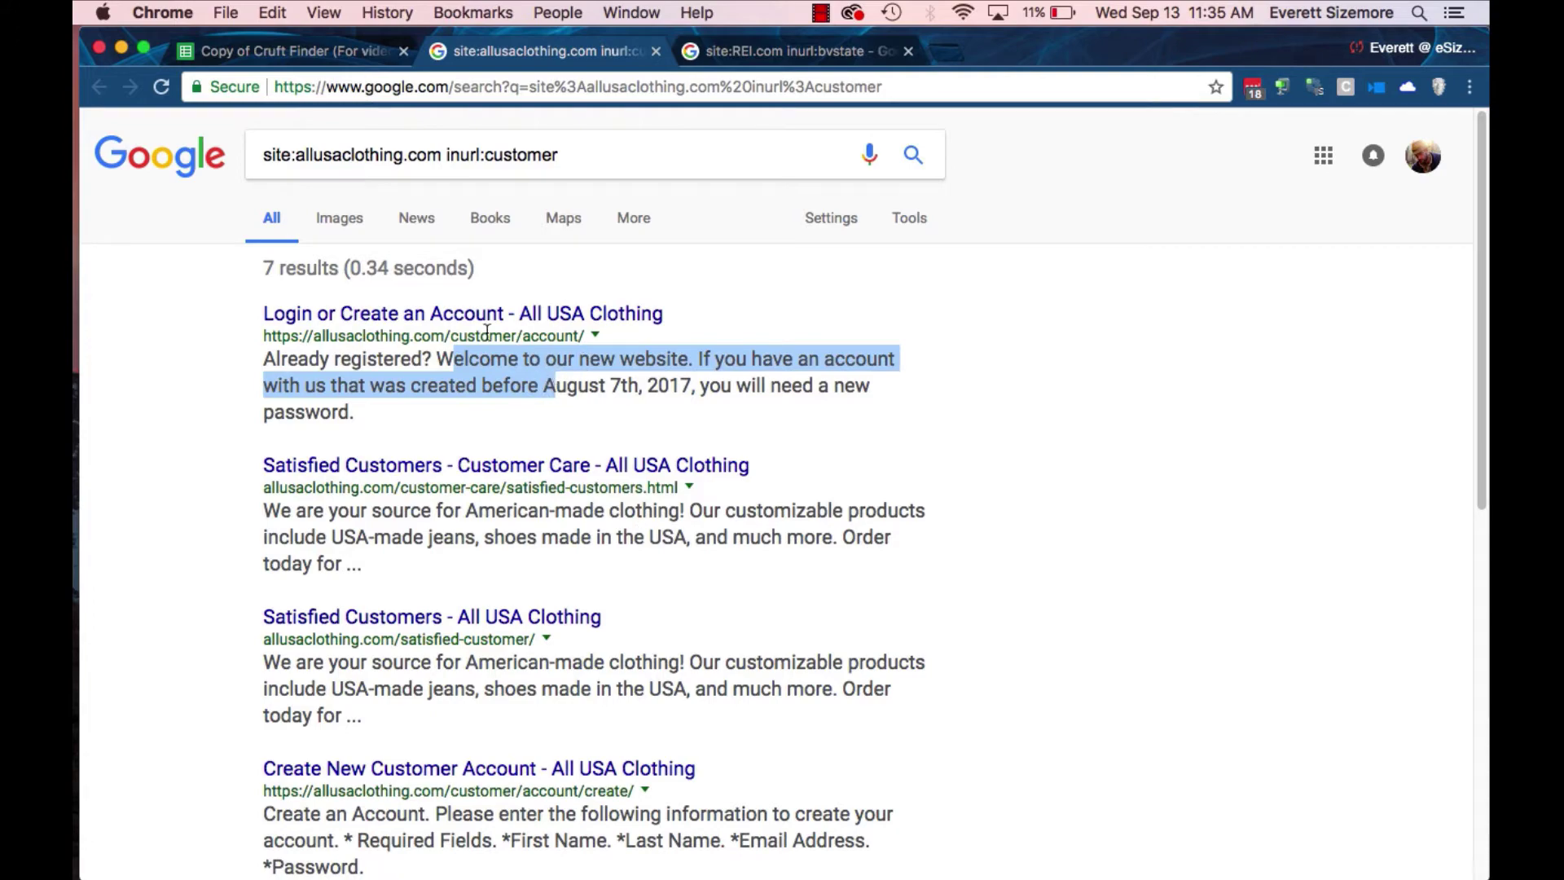
scroll(536, 492, down, 5)
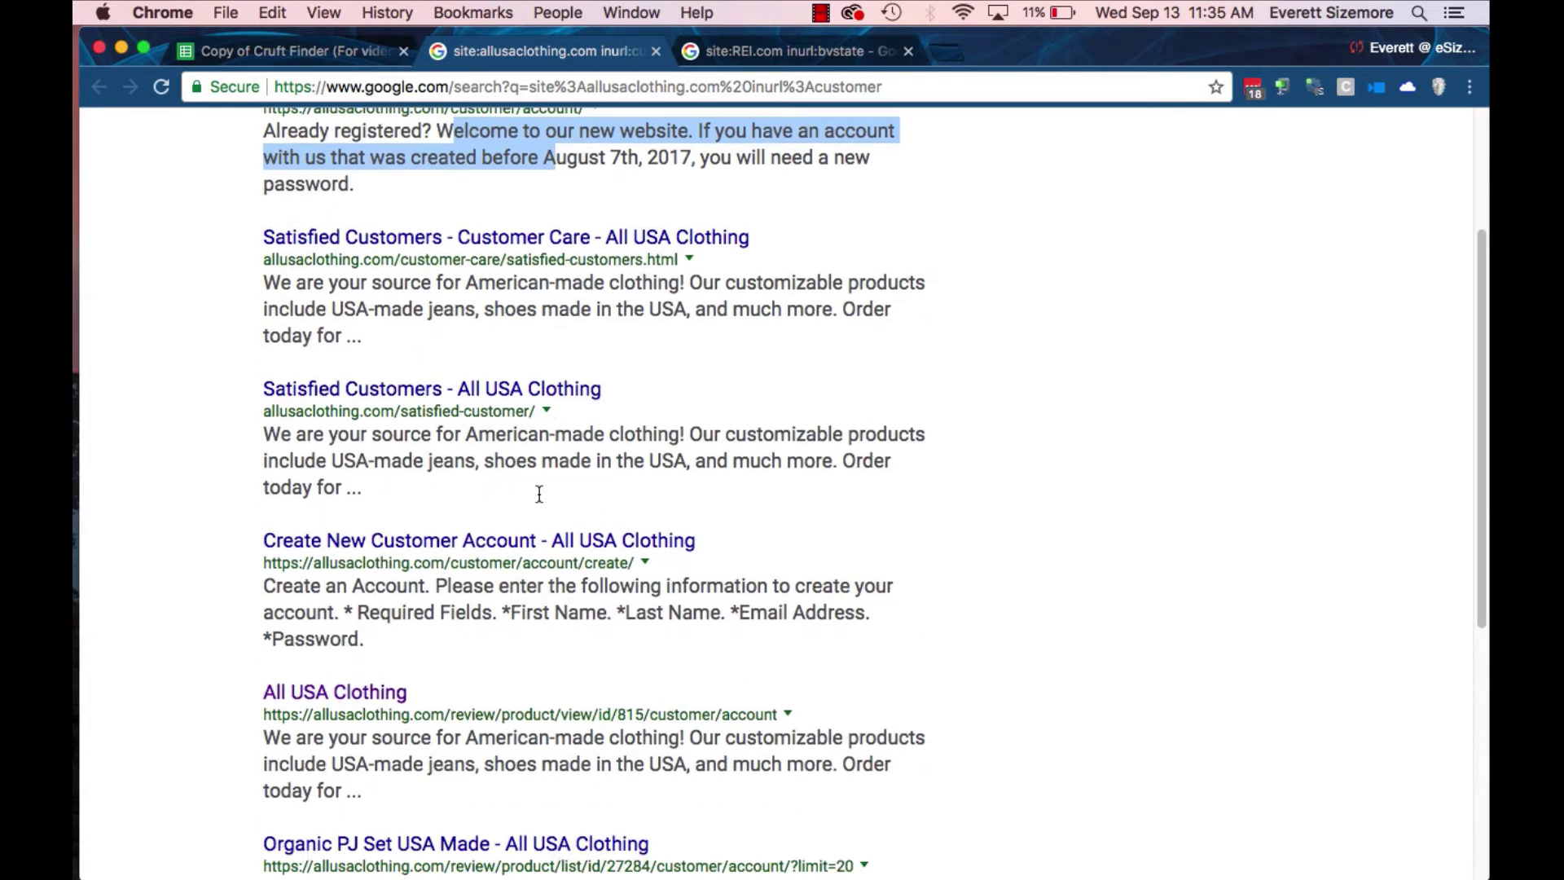
scroll(539, 493, down, 1)
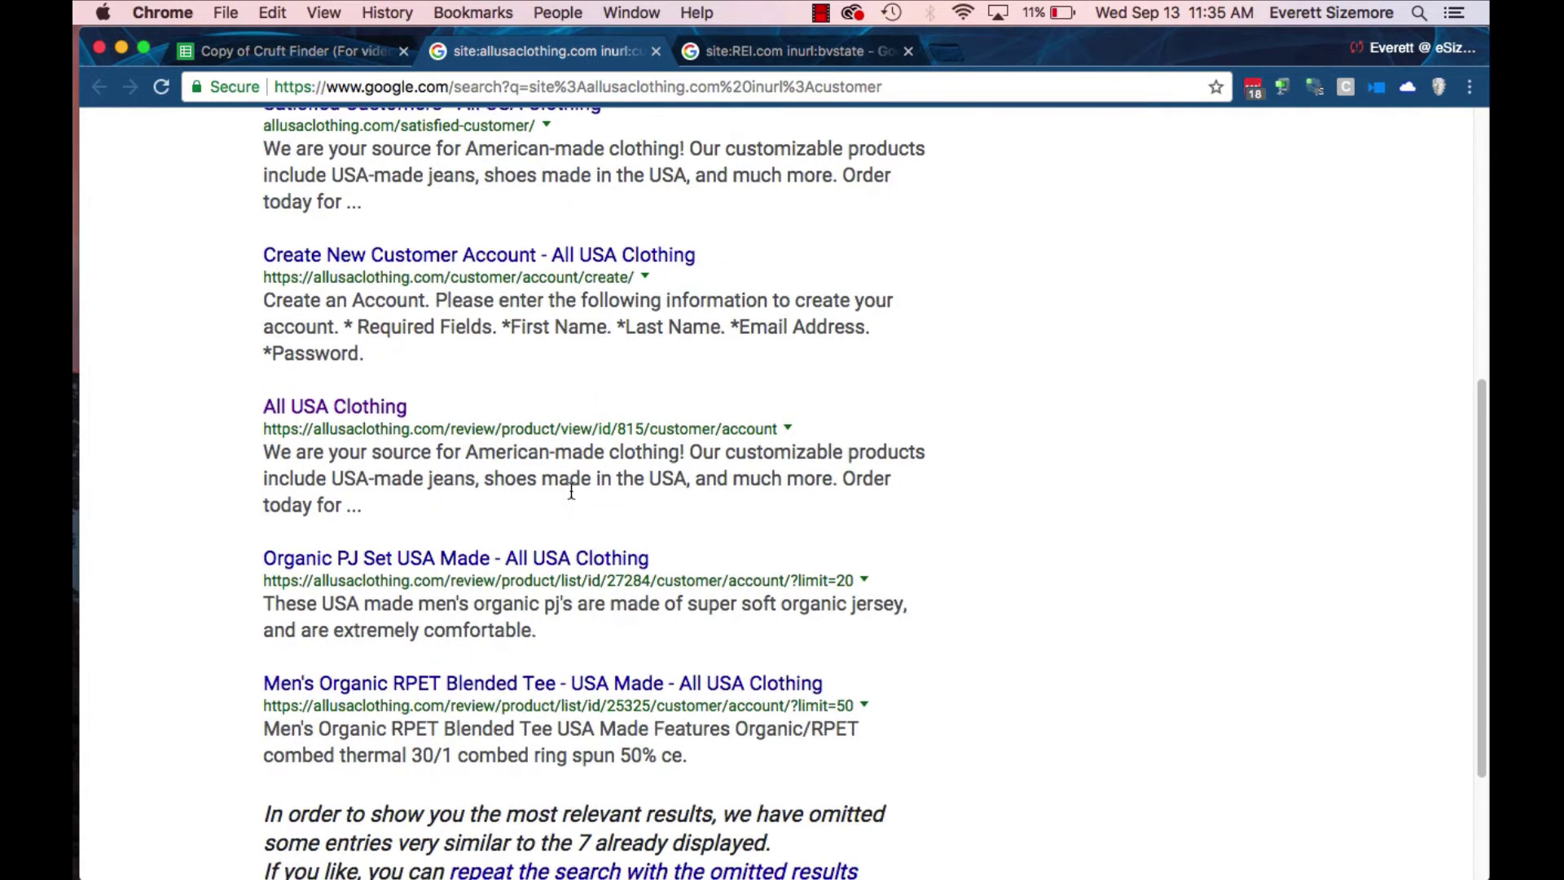
drag(644, 430, 723, 431)
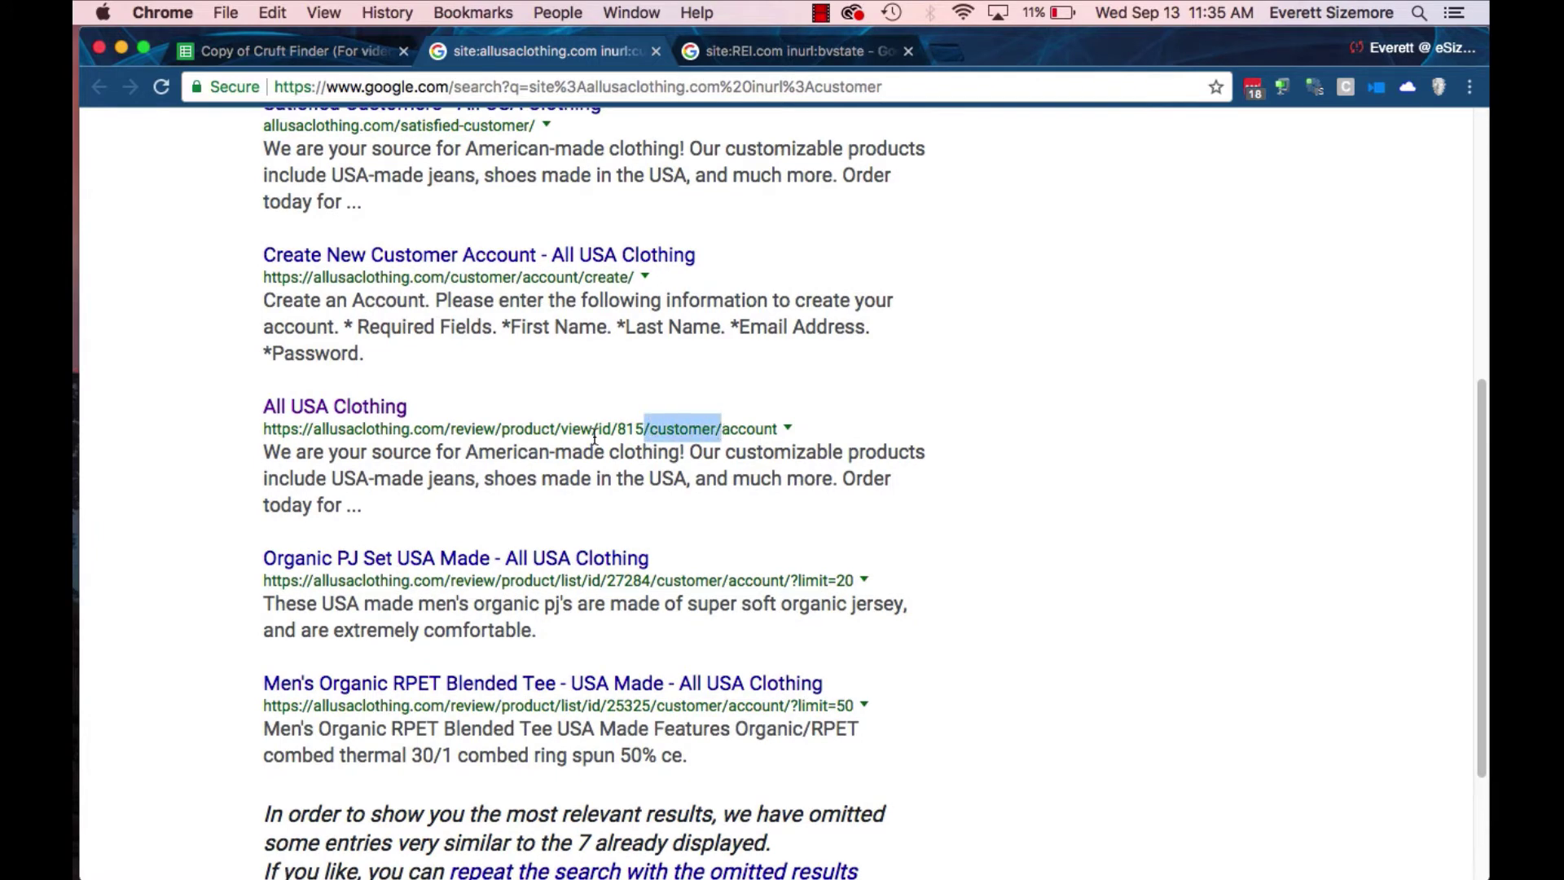
Open the "All USA Clothing" review result in a new tab and highlight its product review text.
right_click(383, 405)
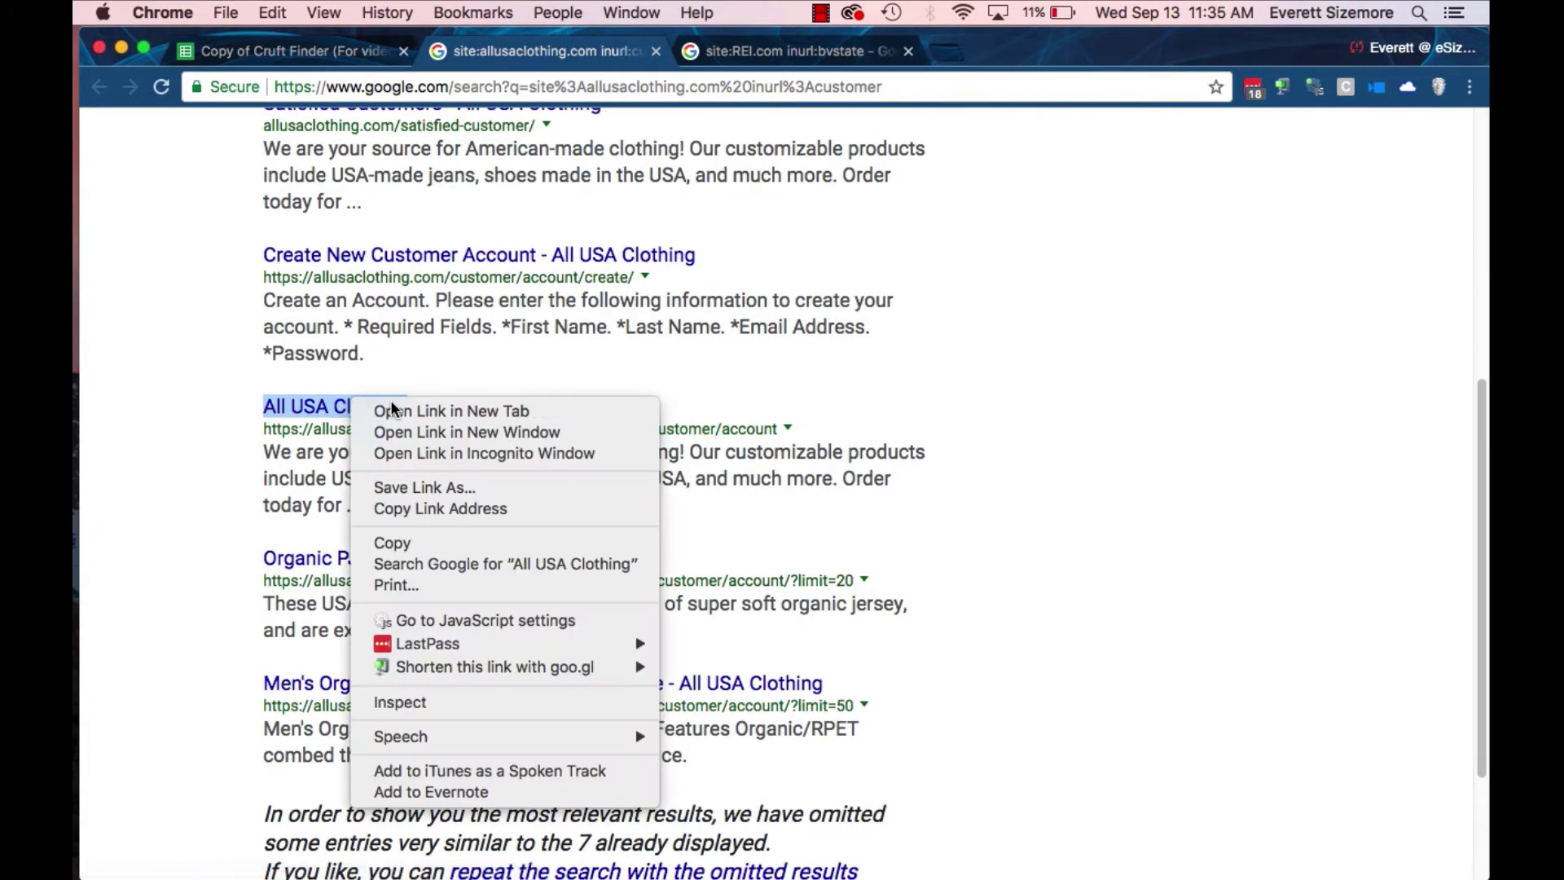
click(420, 412)
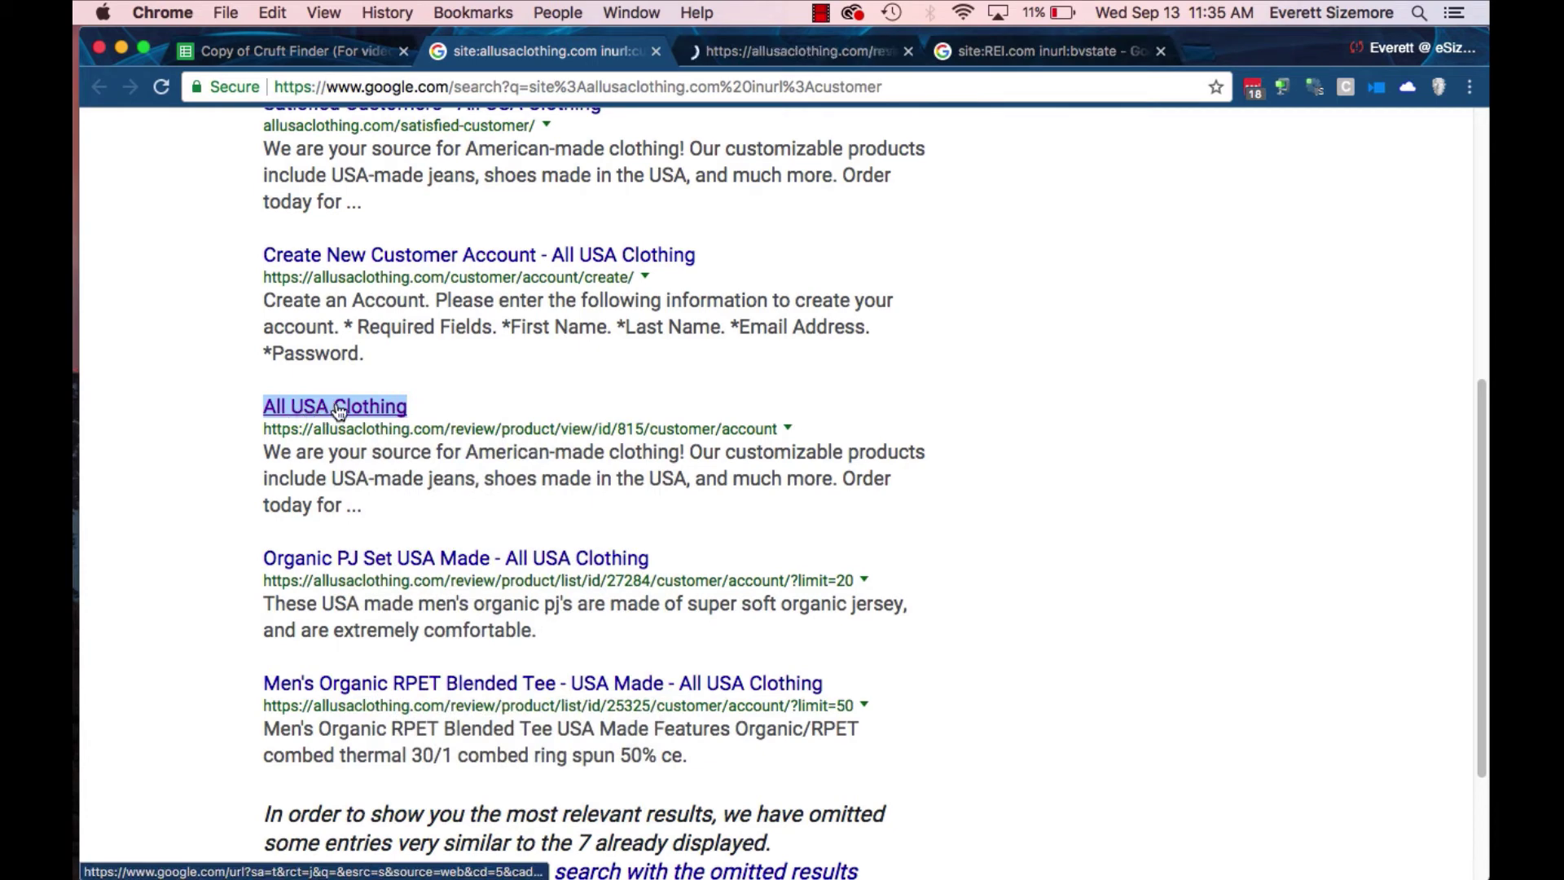
click(781, 57)
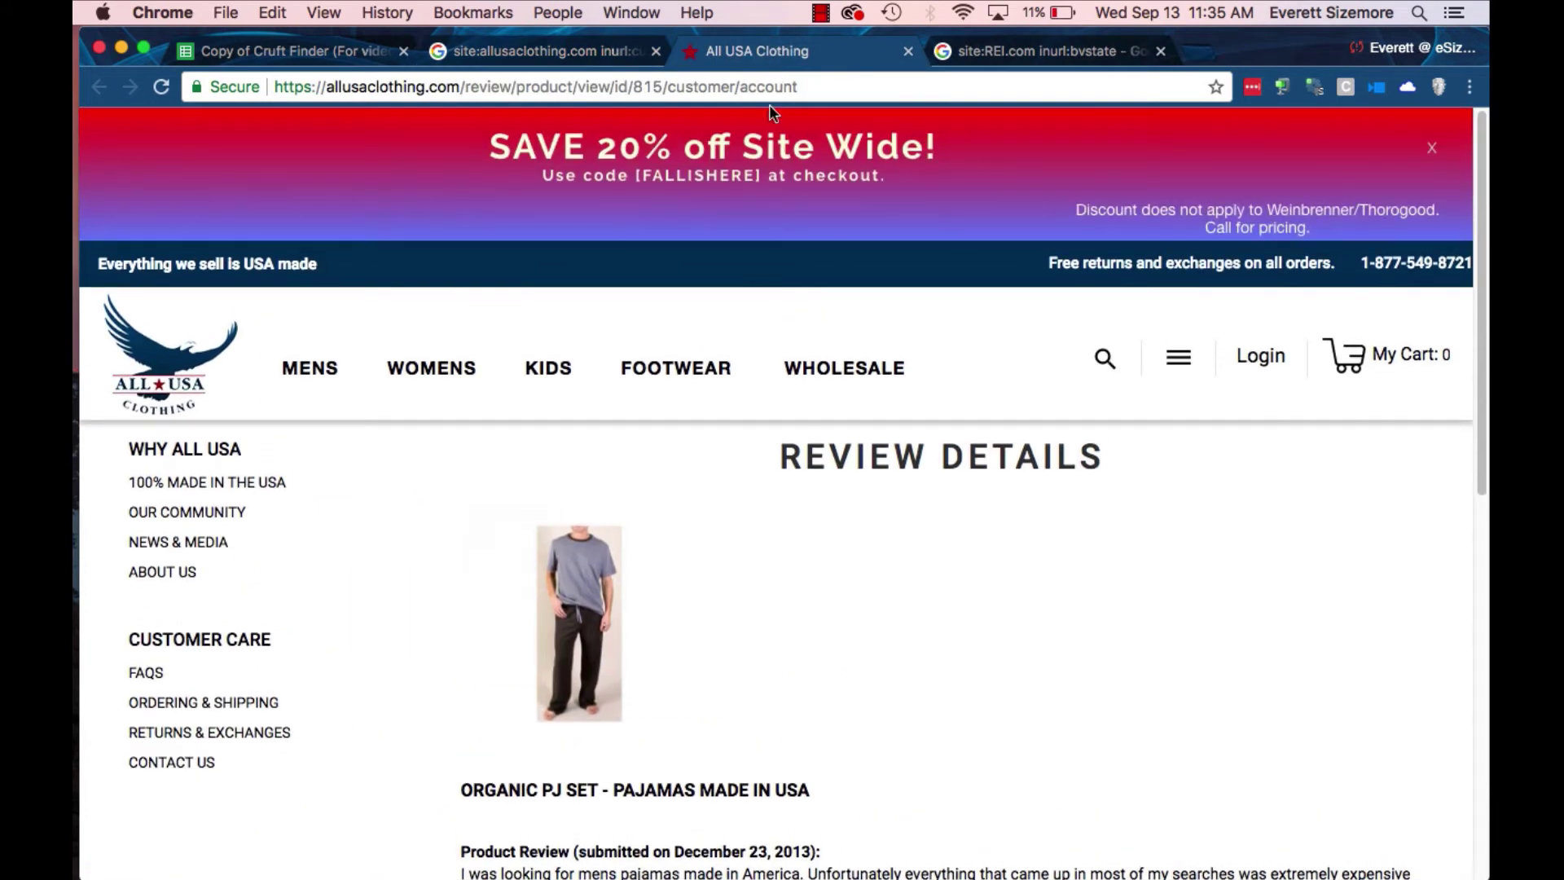
scroll(831, 465, down, 5)
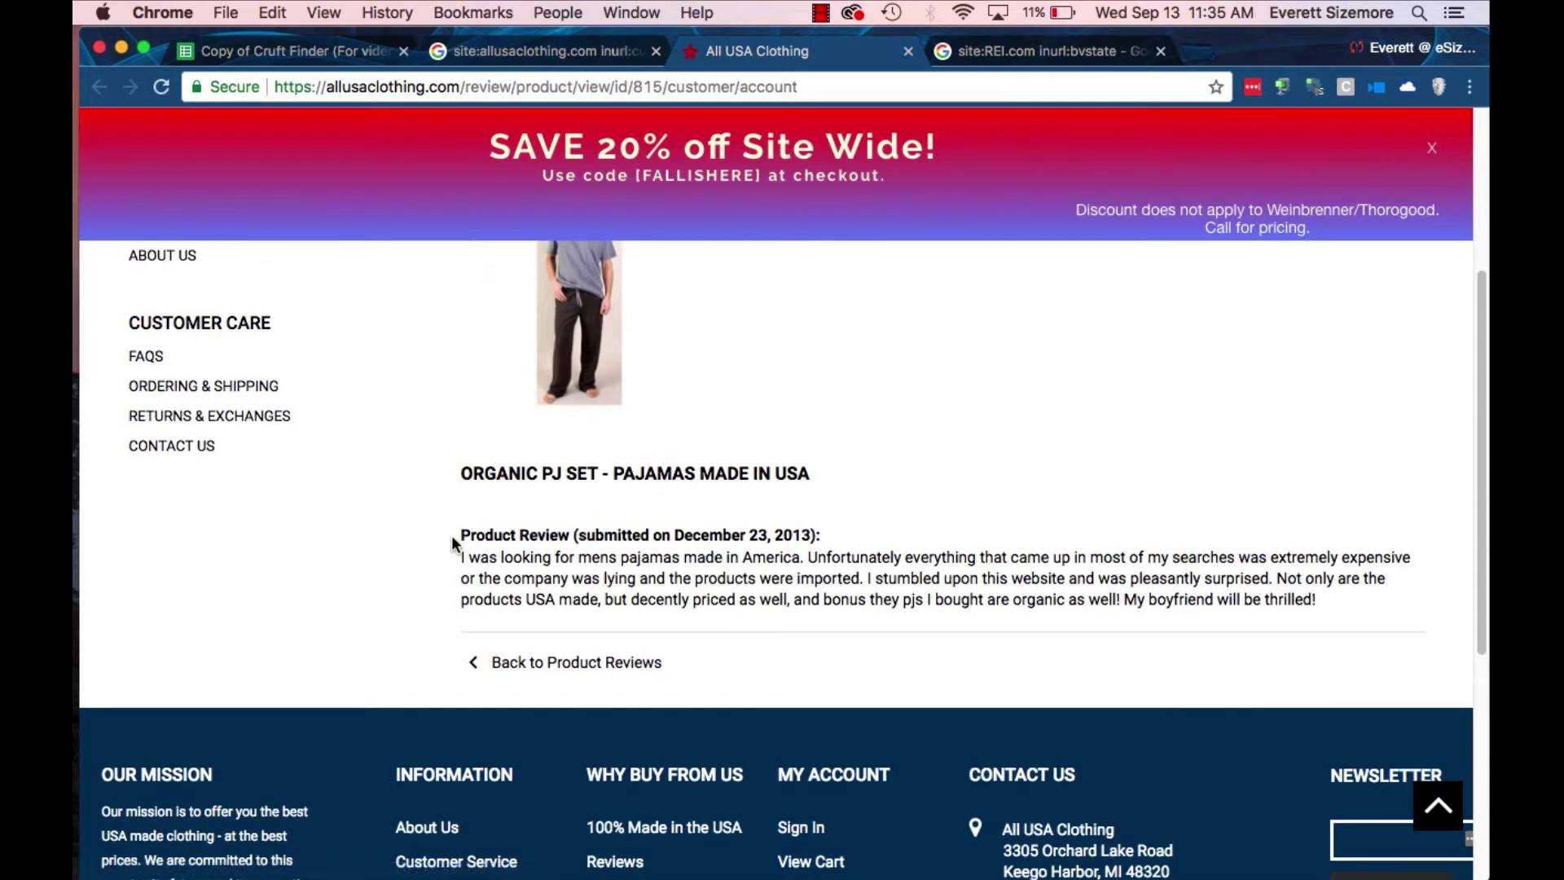
drag(454, 544, 899, 590)
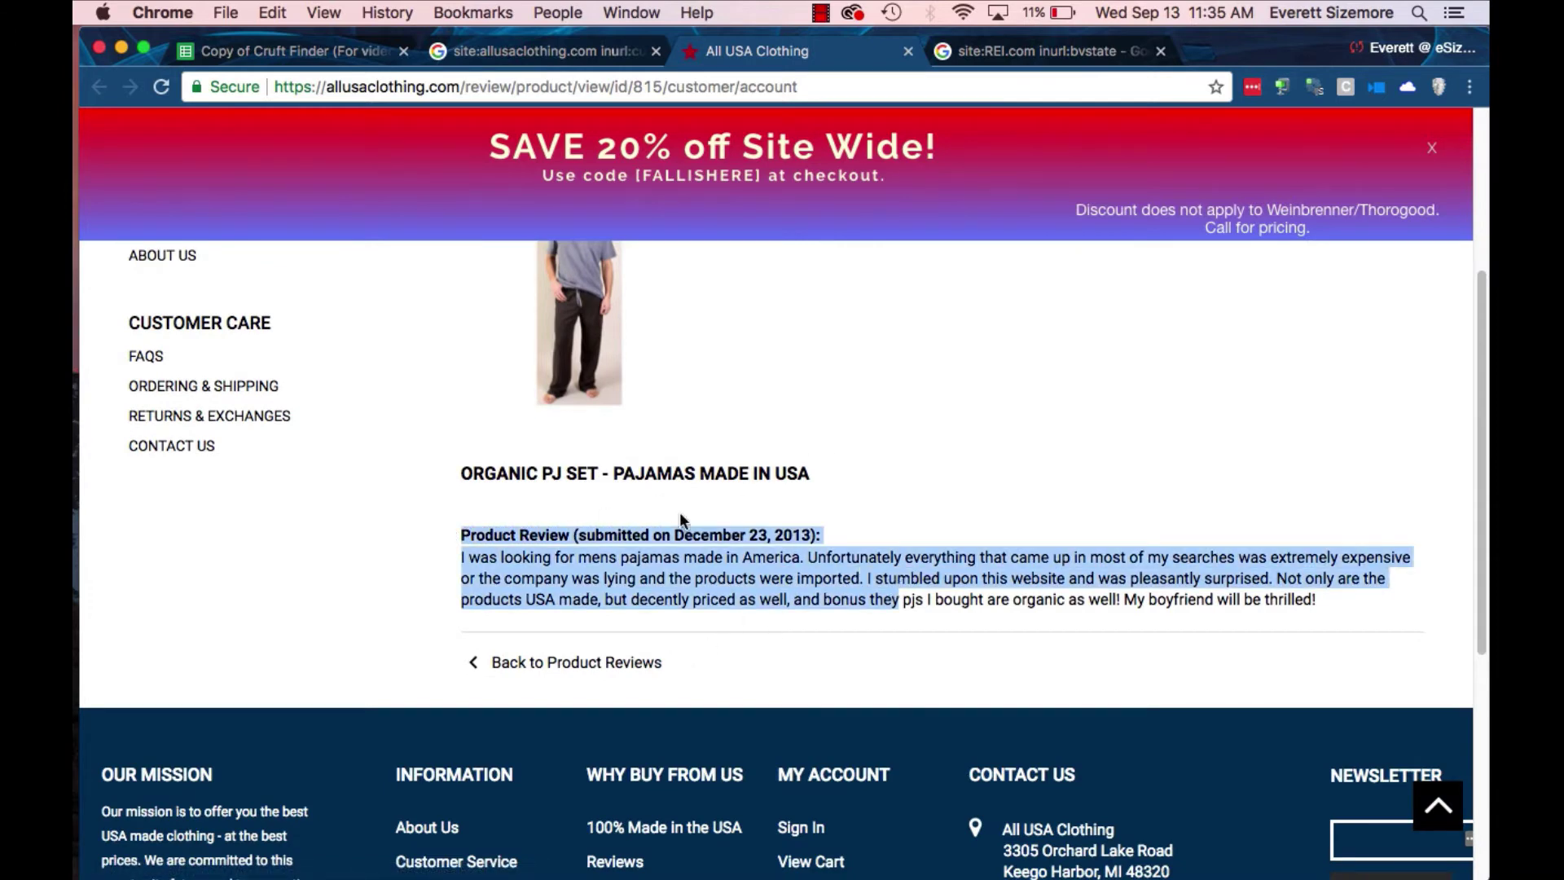
Go back to the Organic PJ Set's product reviews list, highlight its URL and look through the reviews.
click(576, 663)
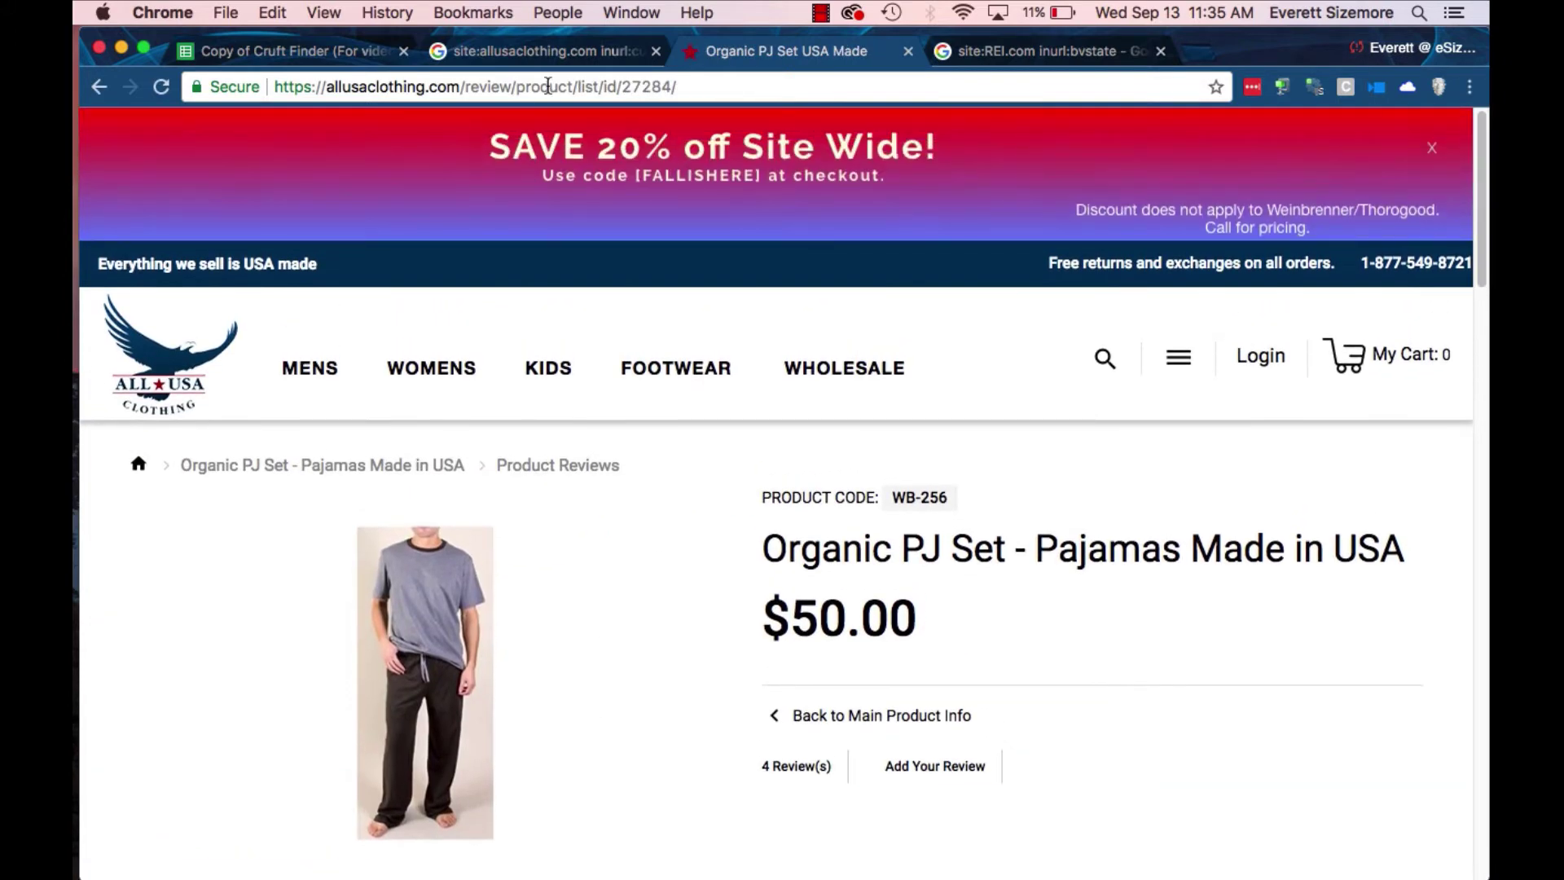
click(589, 87)
scroll(576, 497, down, 15)
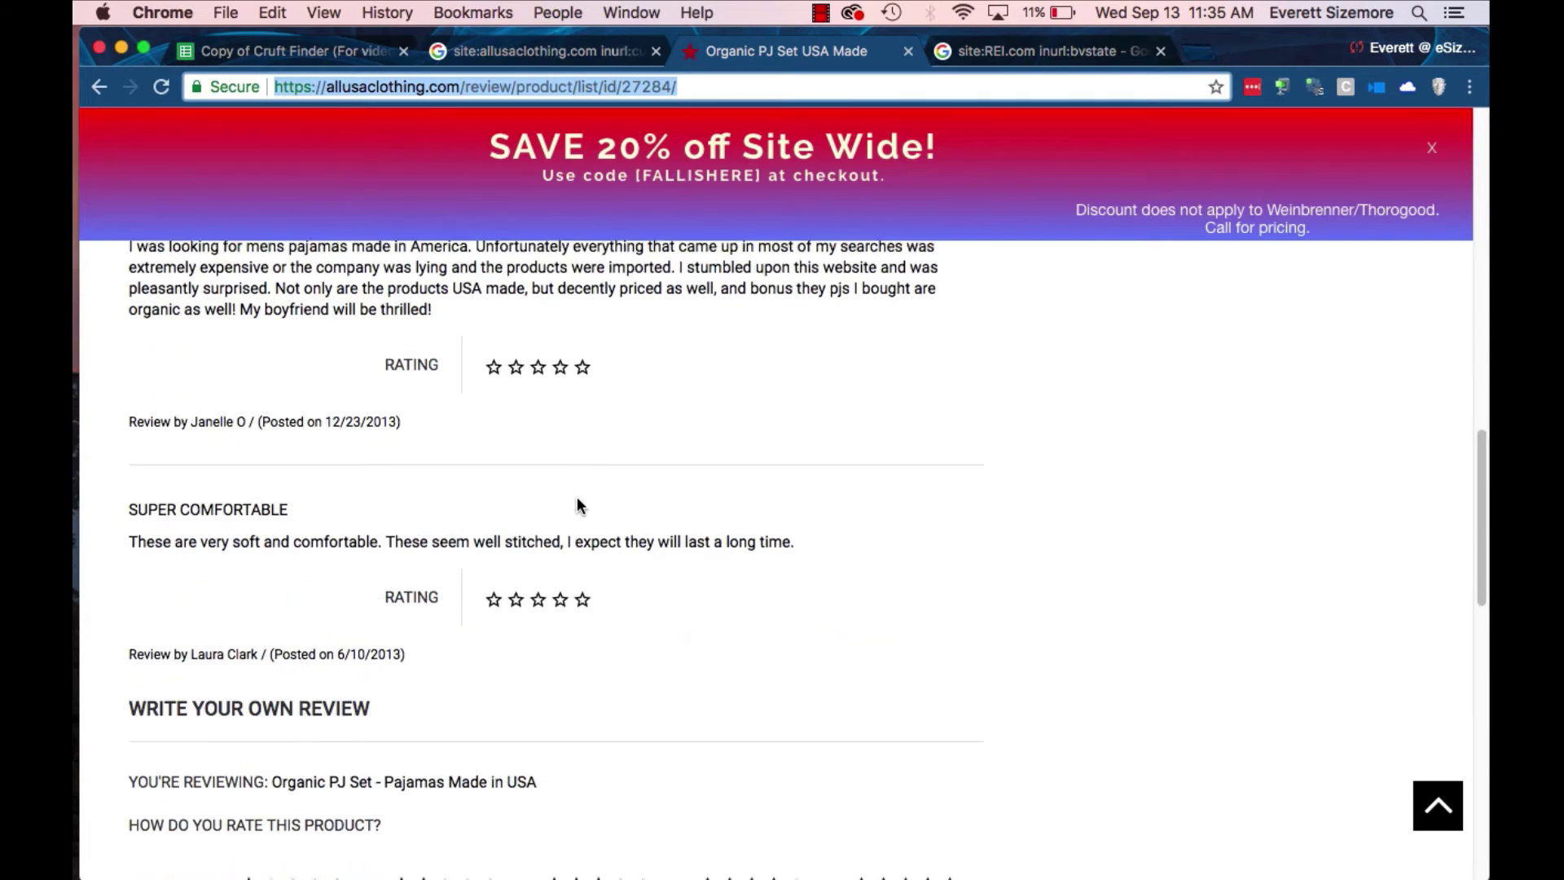
scroll(576, 497, up, 15)
scroll(577, 497, down, 5)
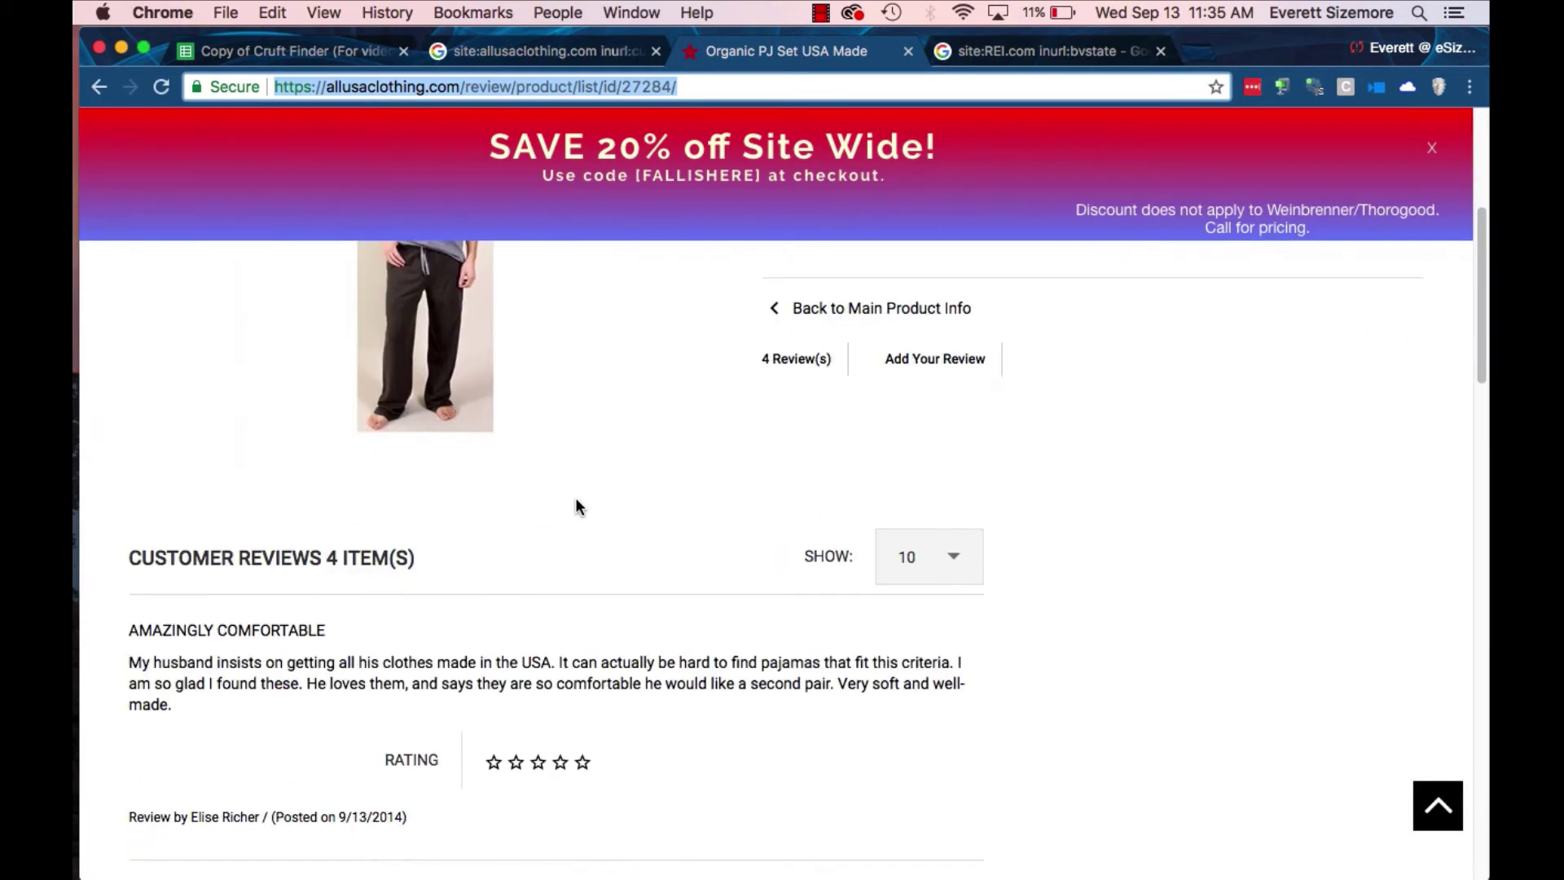
scroll(587, 515, up, 5)
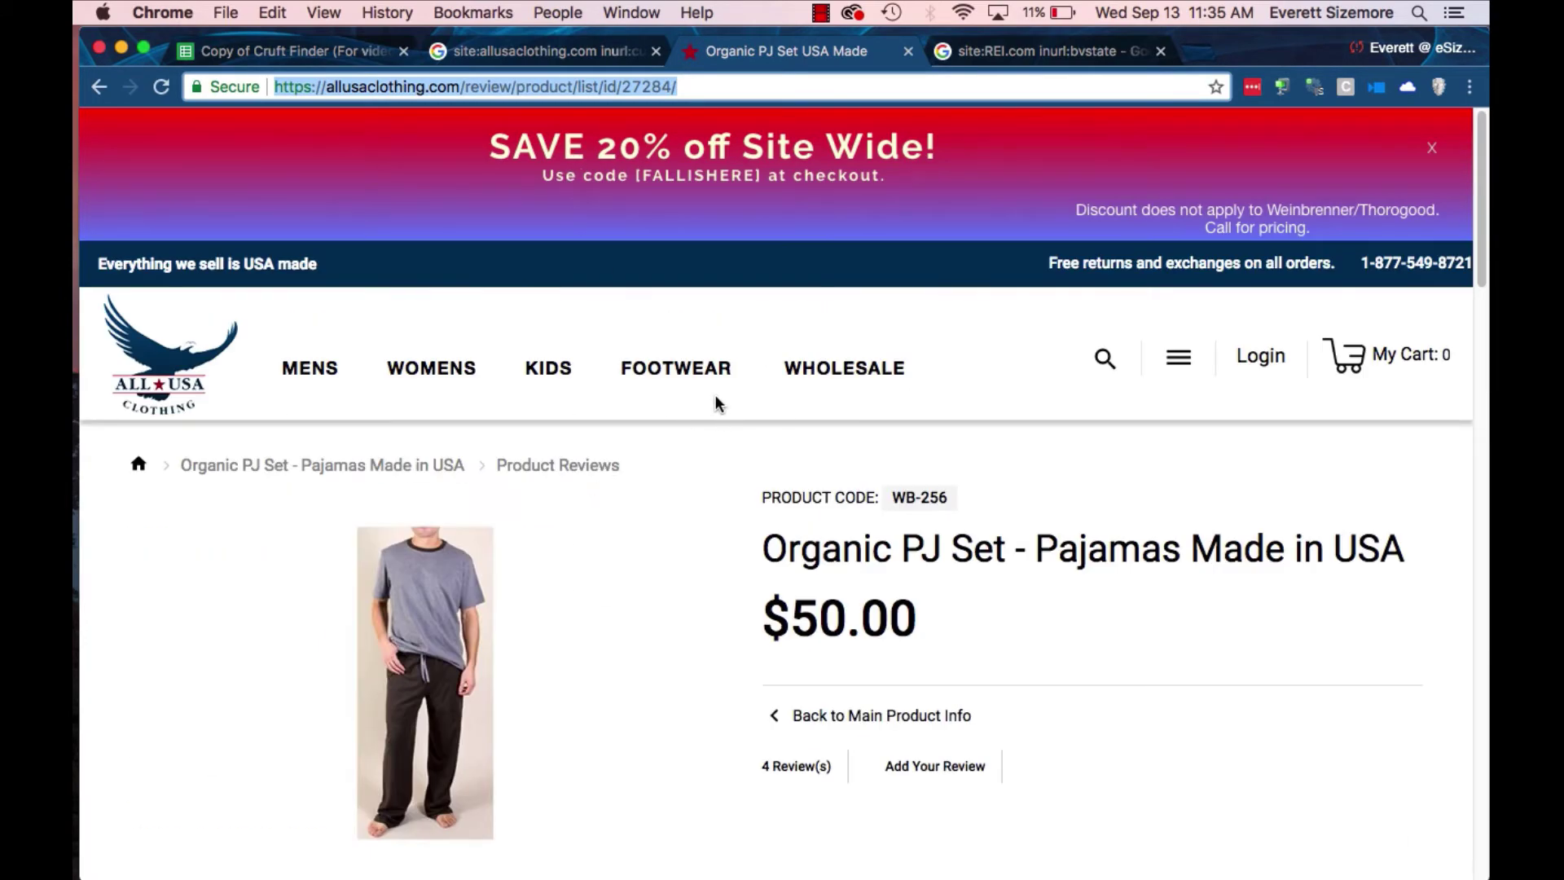
Open the main Organic PJ Set product page, show its reviews section and highlight part of the review text.
click(396, 473)
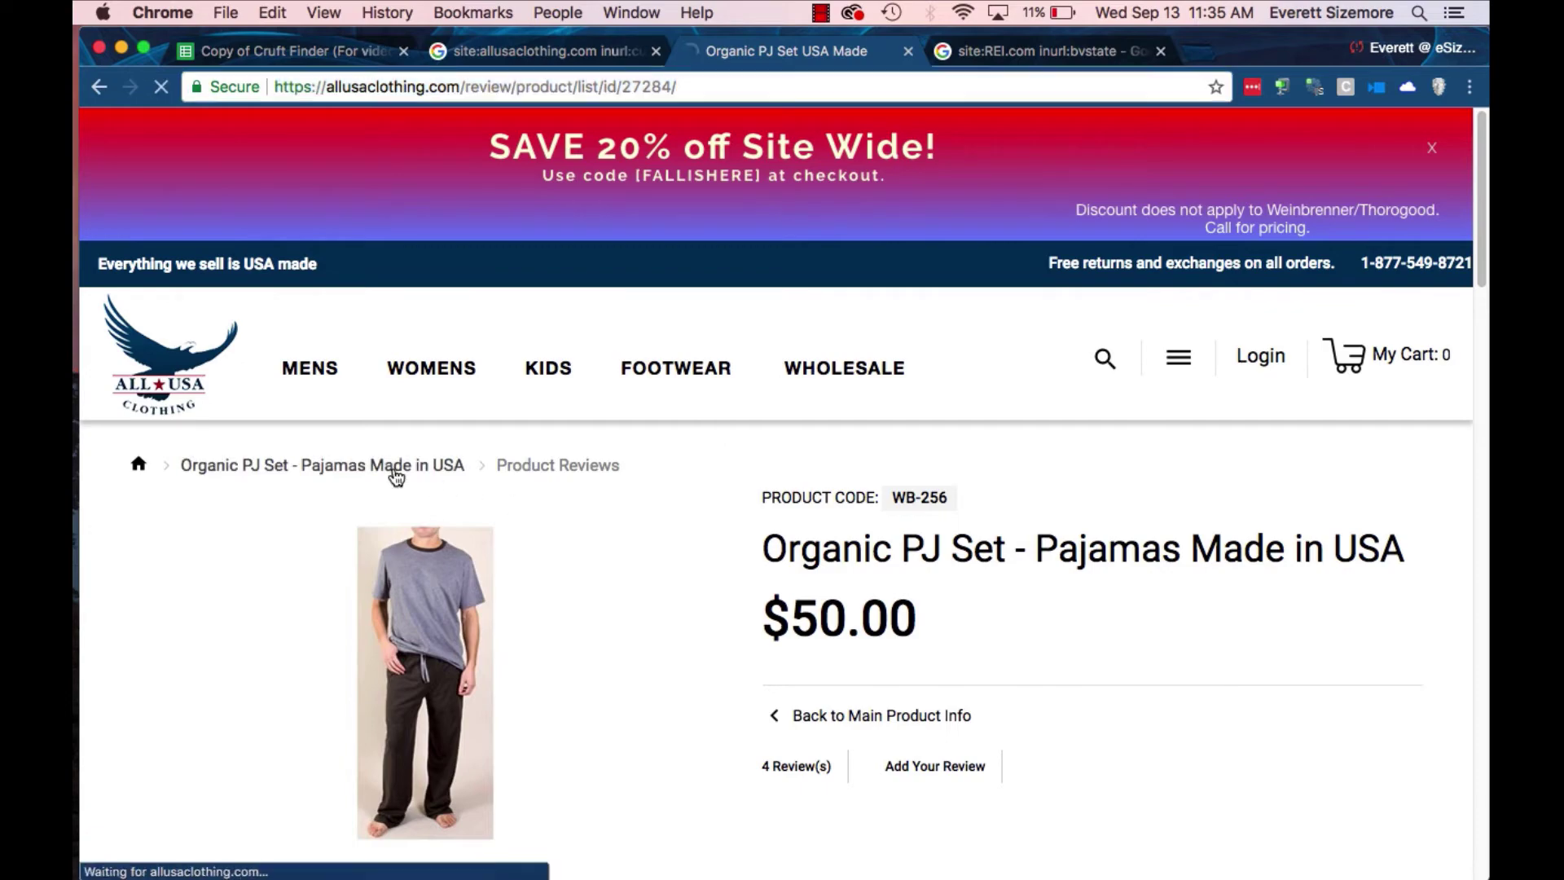
scroll(712, 611, down, 15)
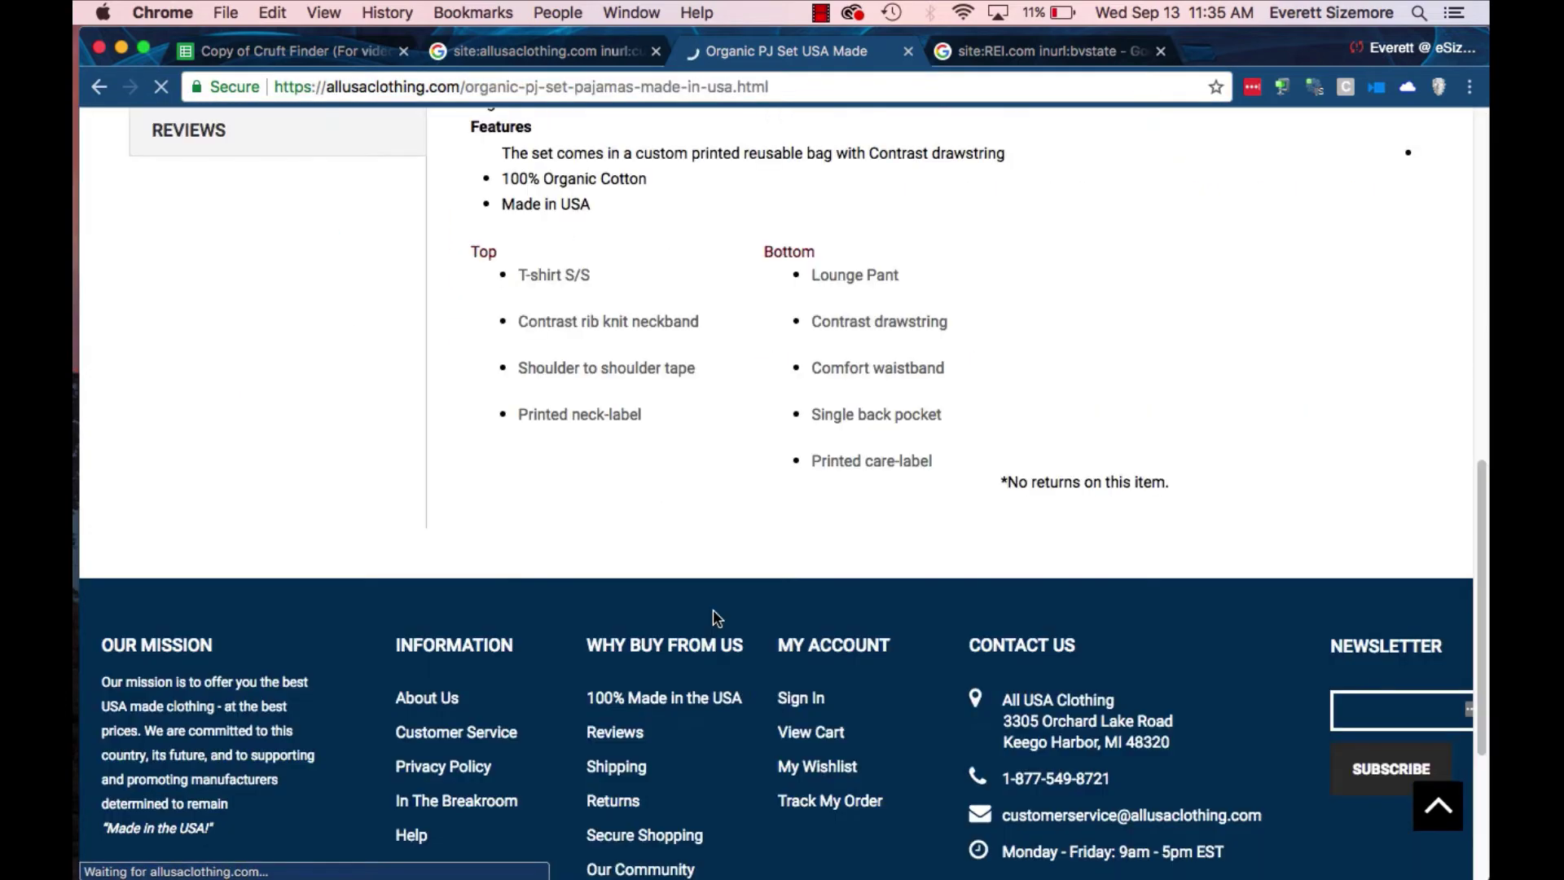
scroll(713, 613, up, 7)
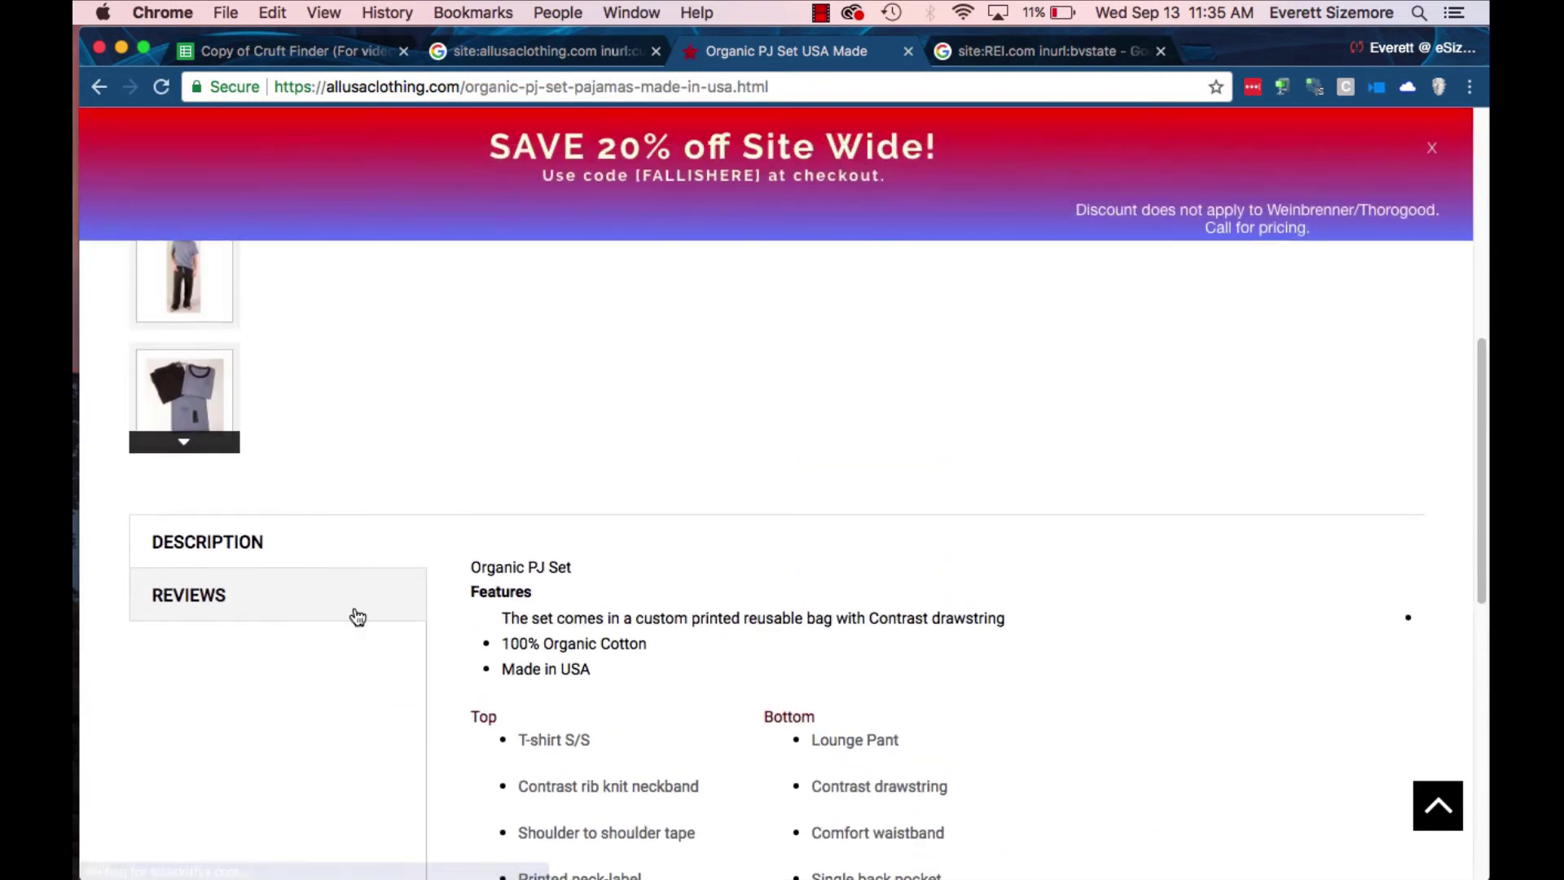
click(356, 615)
scroll(599, 607, down, 3)
drag(561, 461, 769, 643)
scroll(769, 644, up, 15)
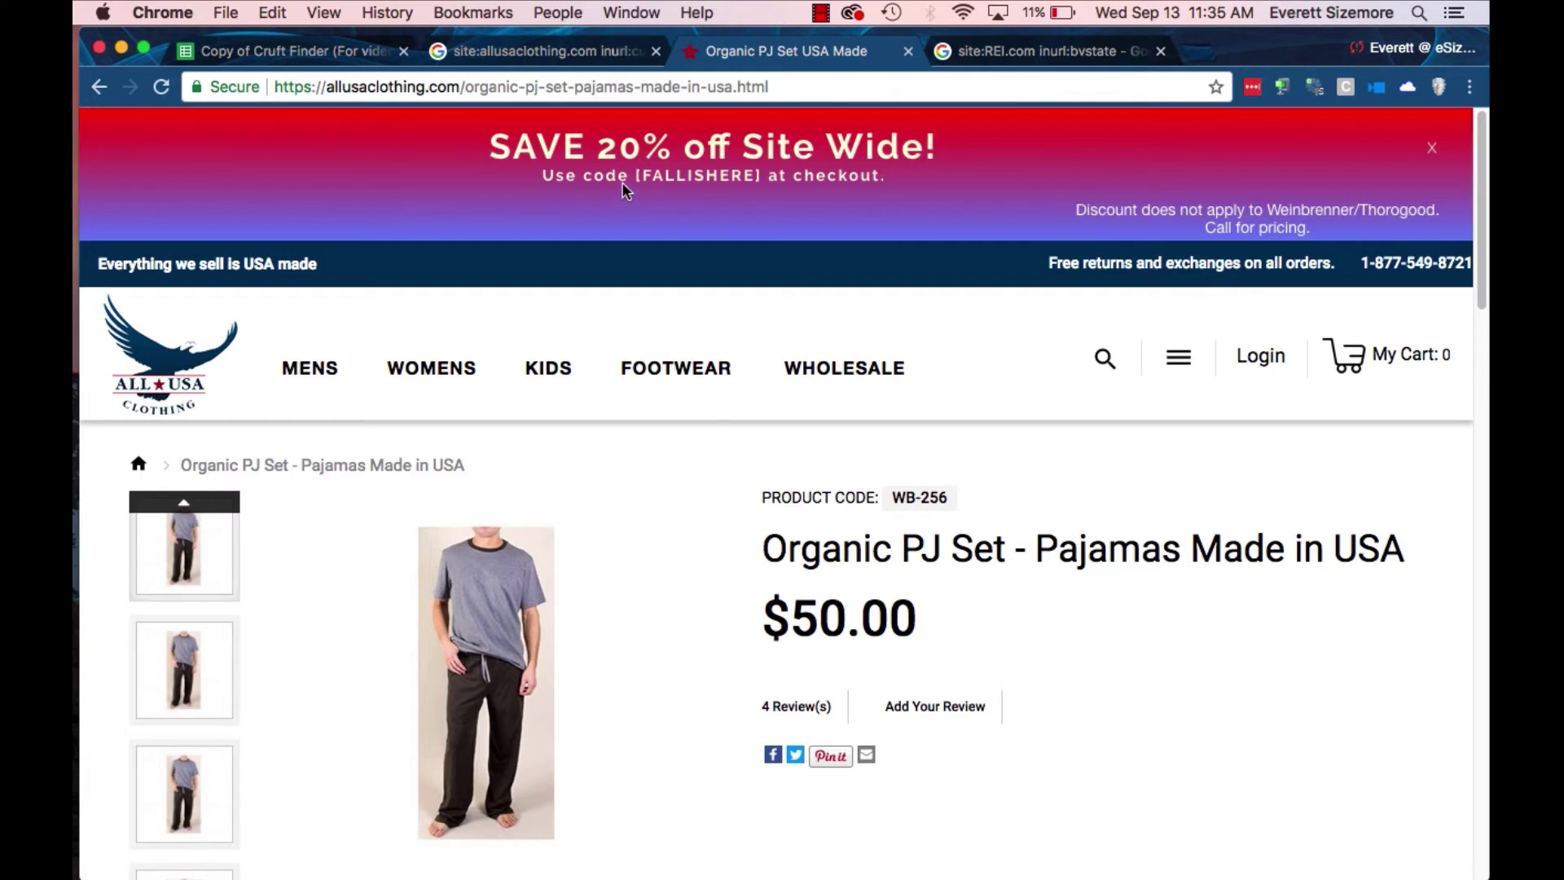
Close the product page and the REI.com search results, and return to the settings area of the Cruft Finder spreadsheet.
click(909, 52)
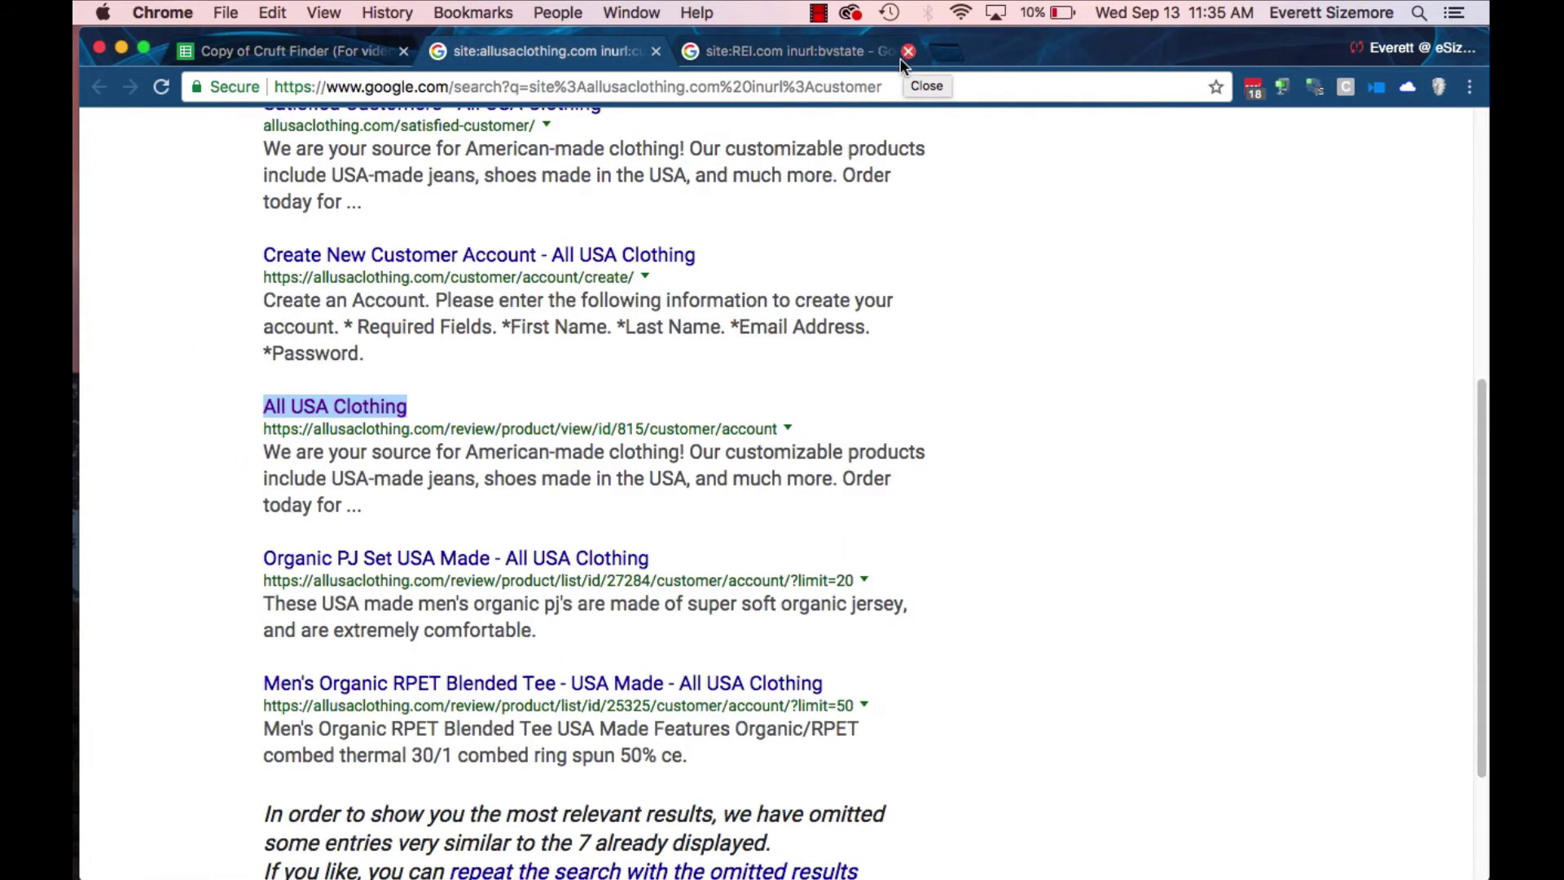
click(848, 55)
click(909, 51)
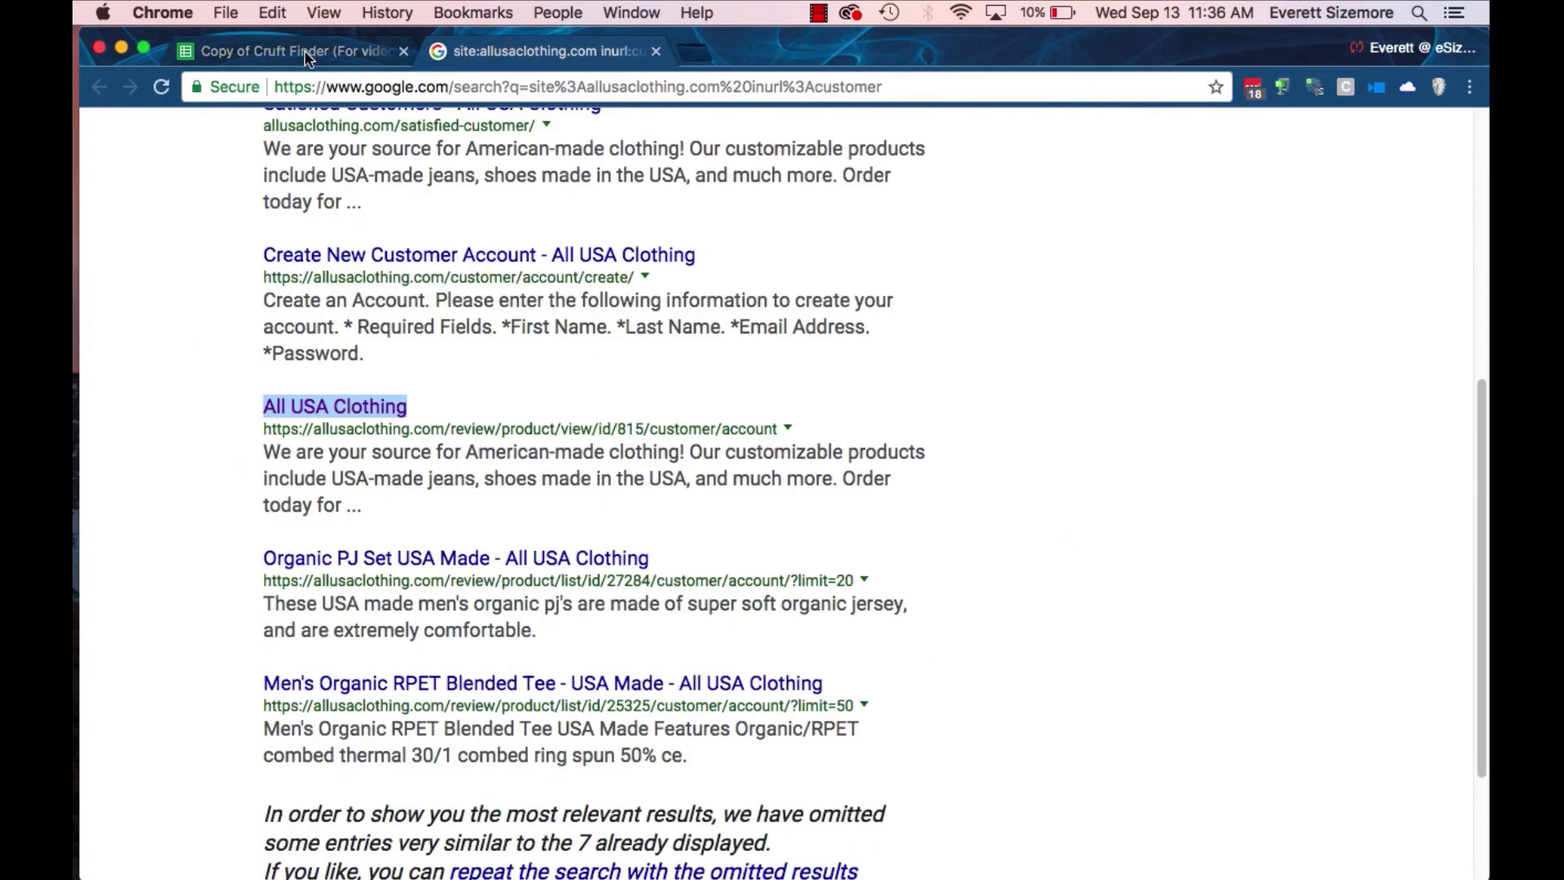
click(310, 51)
scroll(574, 444, up, 5)
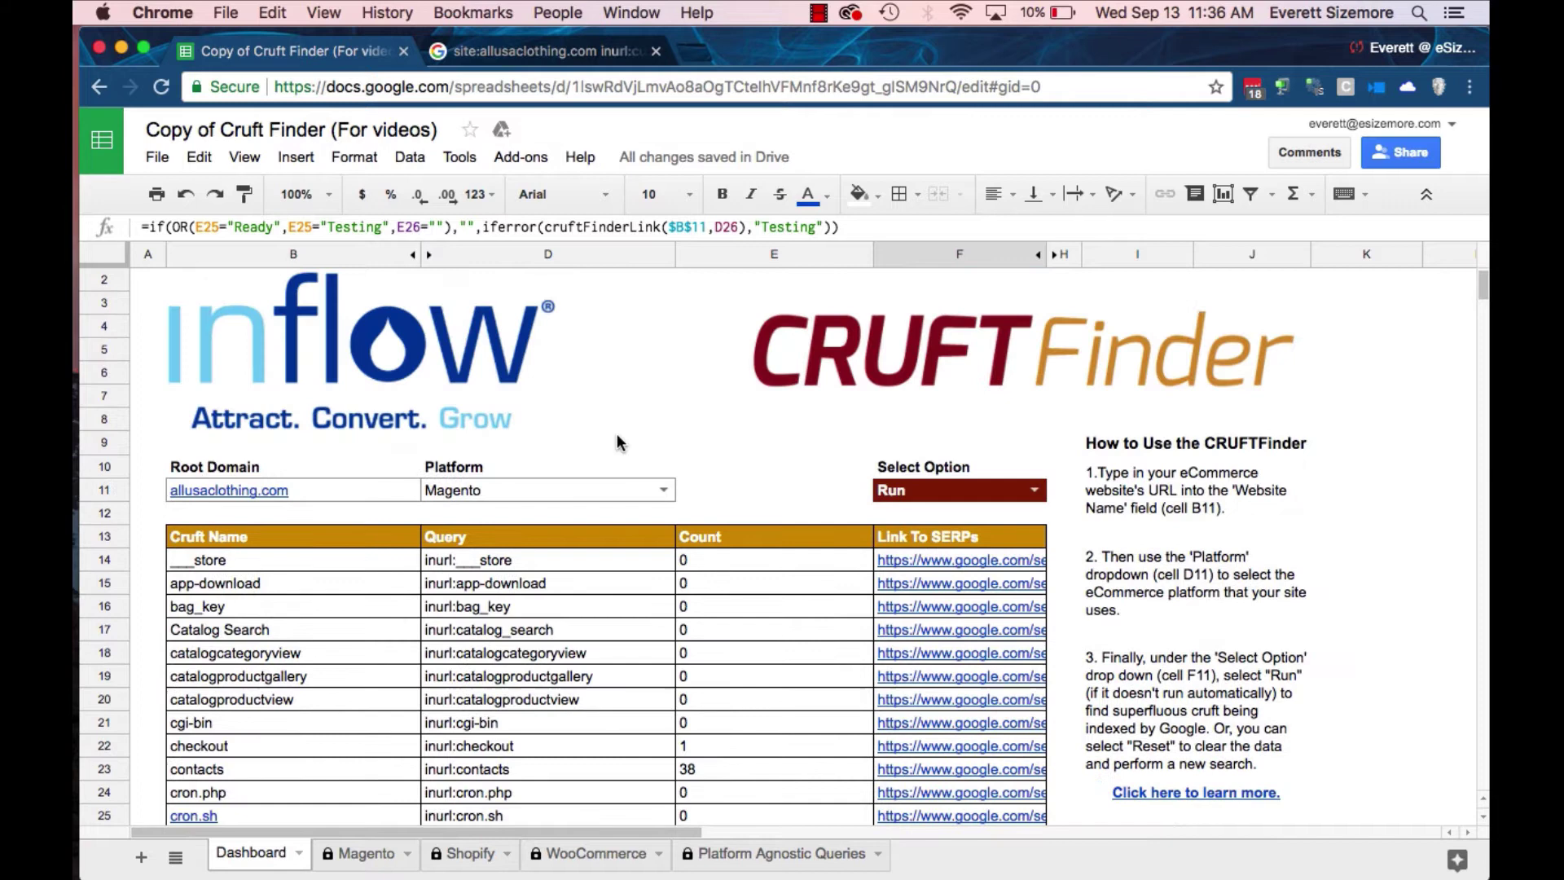
Reset the Cruft Finder results and set the platform to Shopify.
click(1038, 489)
click(937, 543)
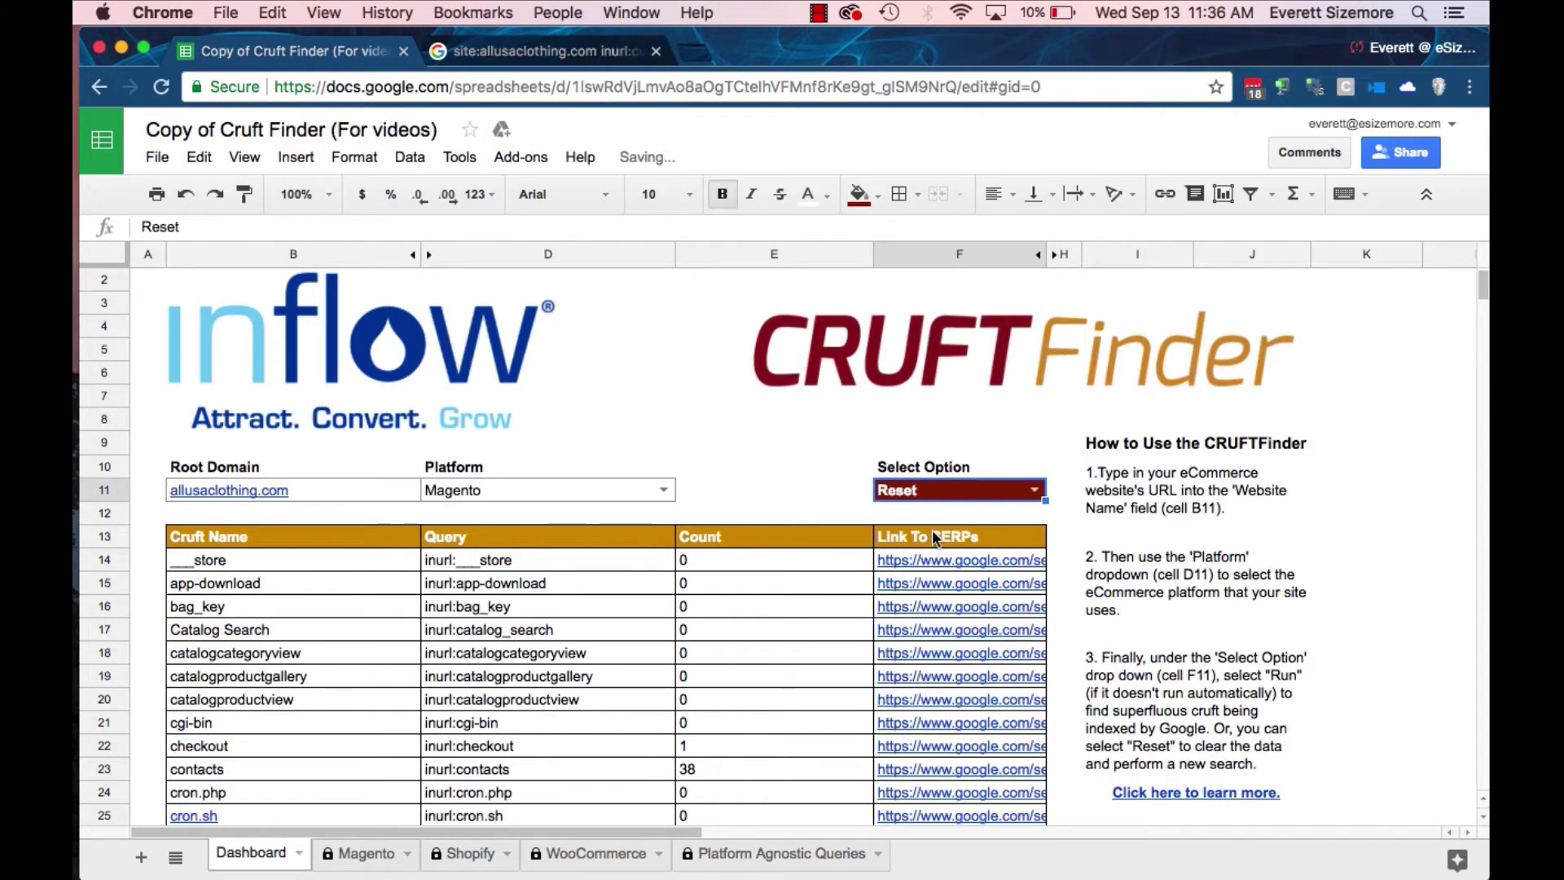
click(668, 490)
click(615, 547)
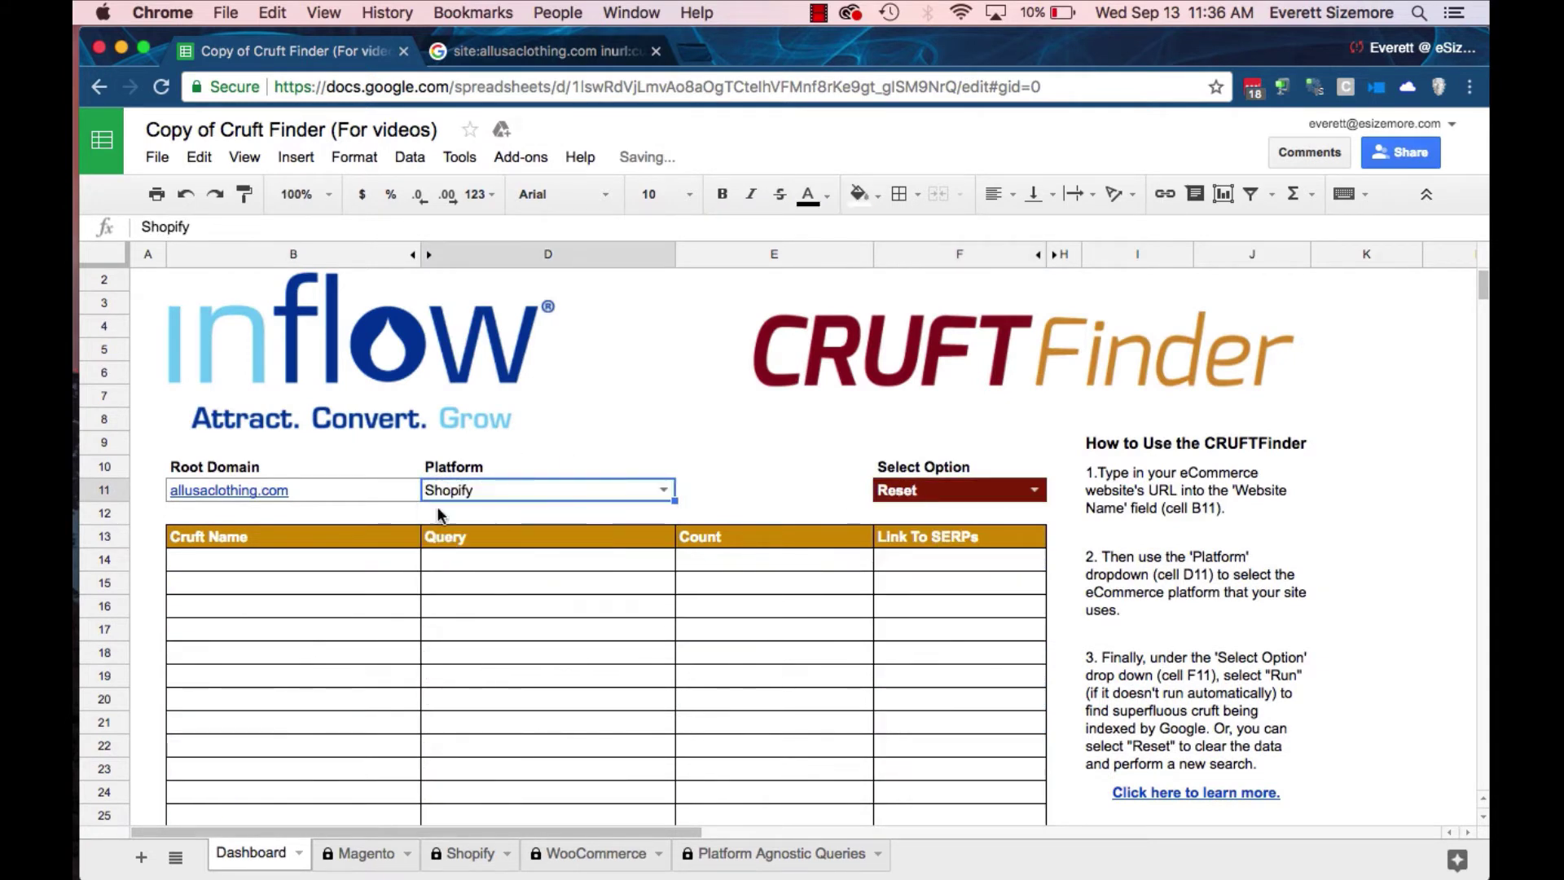
Set the root domain in cell B11 to ducting.com.
key(super+Tab)
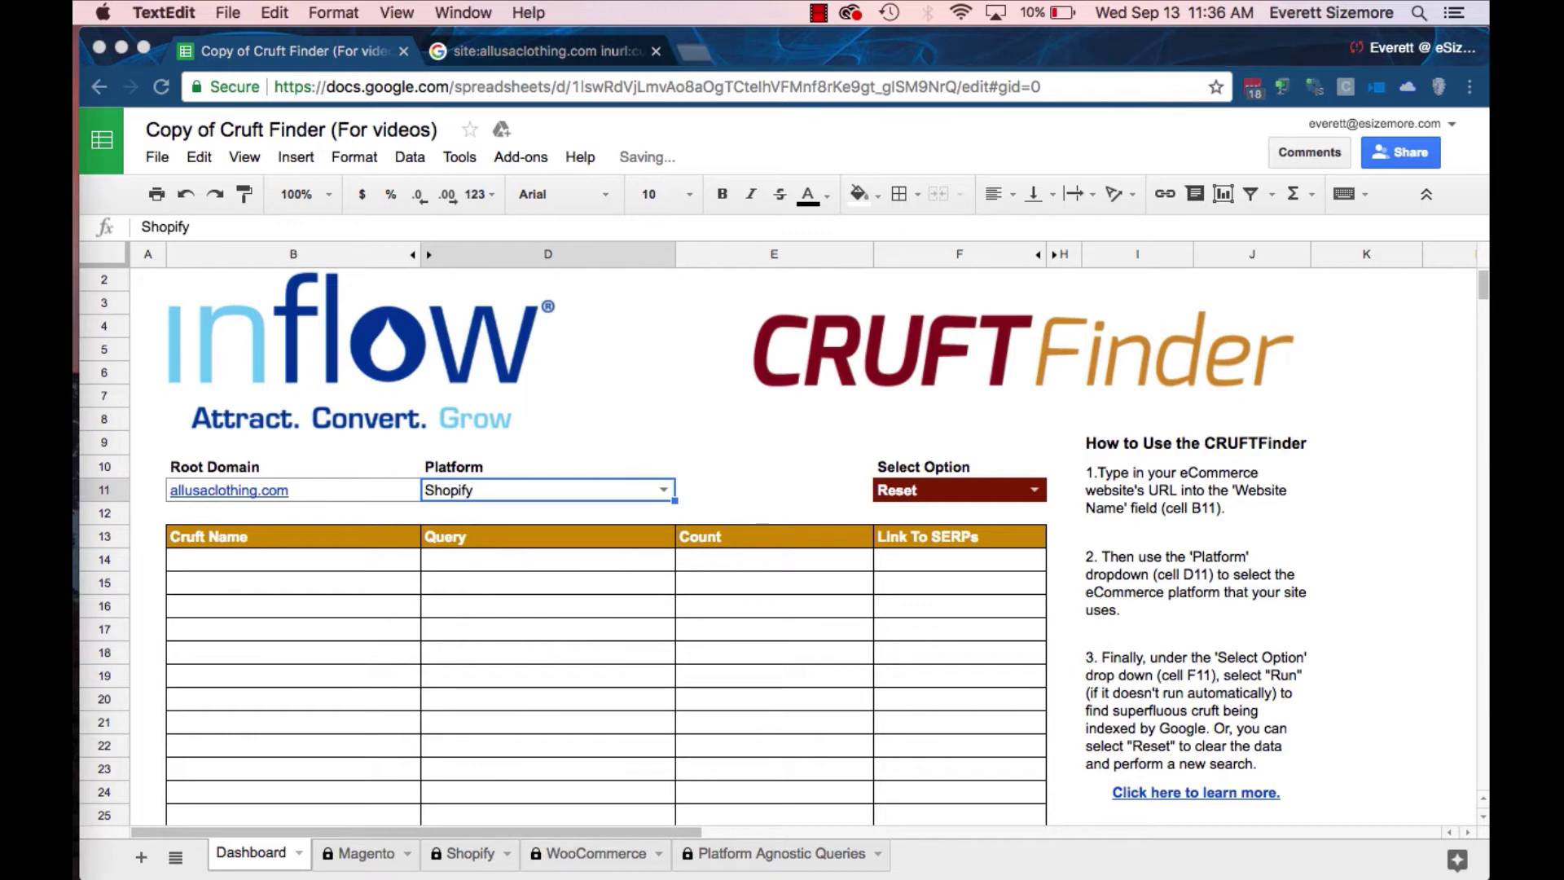
click(330, 489)
double_click(330, 489)
text(ducting.com)
key(Return)
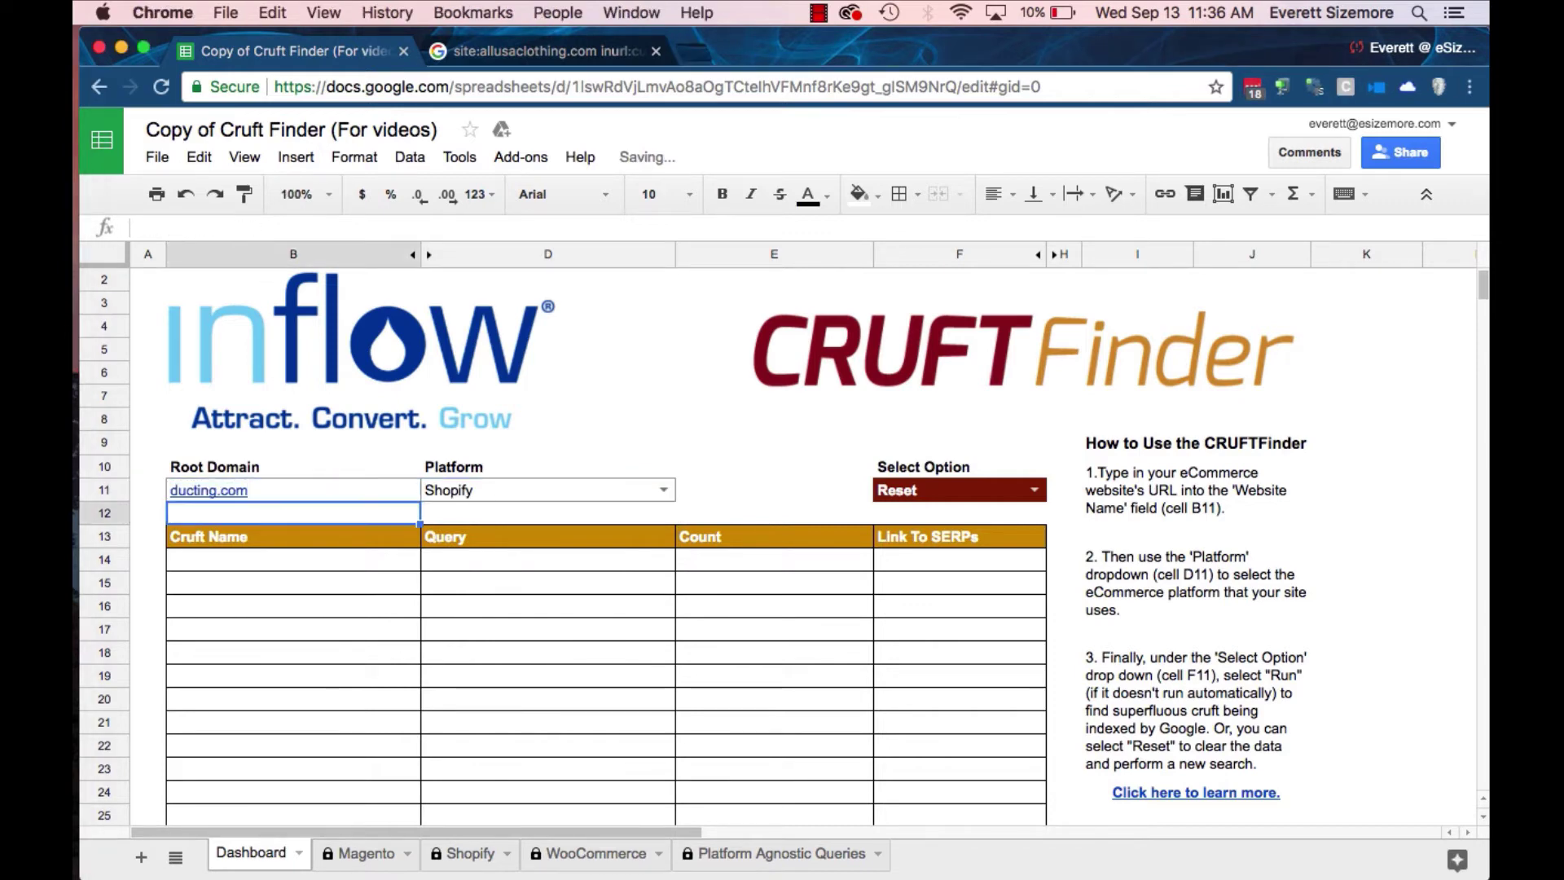
Run the Shopify queries for ducting.com by setting the option in cell F11 to Run.
click(928, 496)
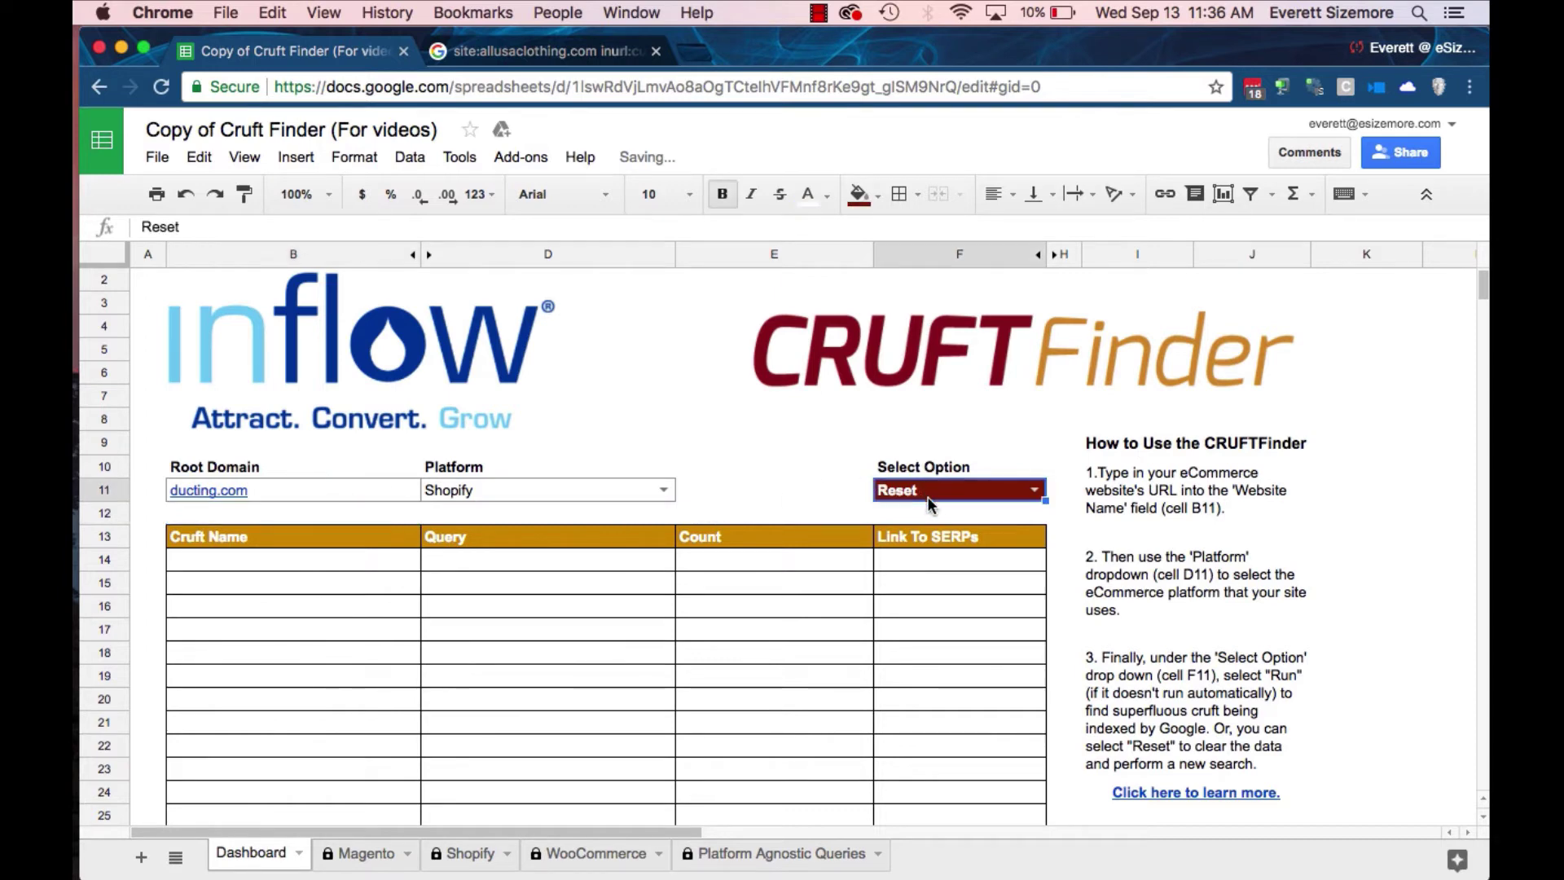
click(1034, 490)
click(896, 547)
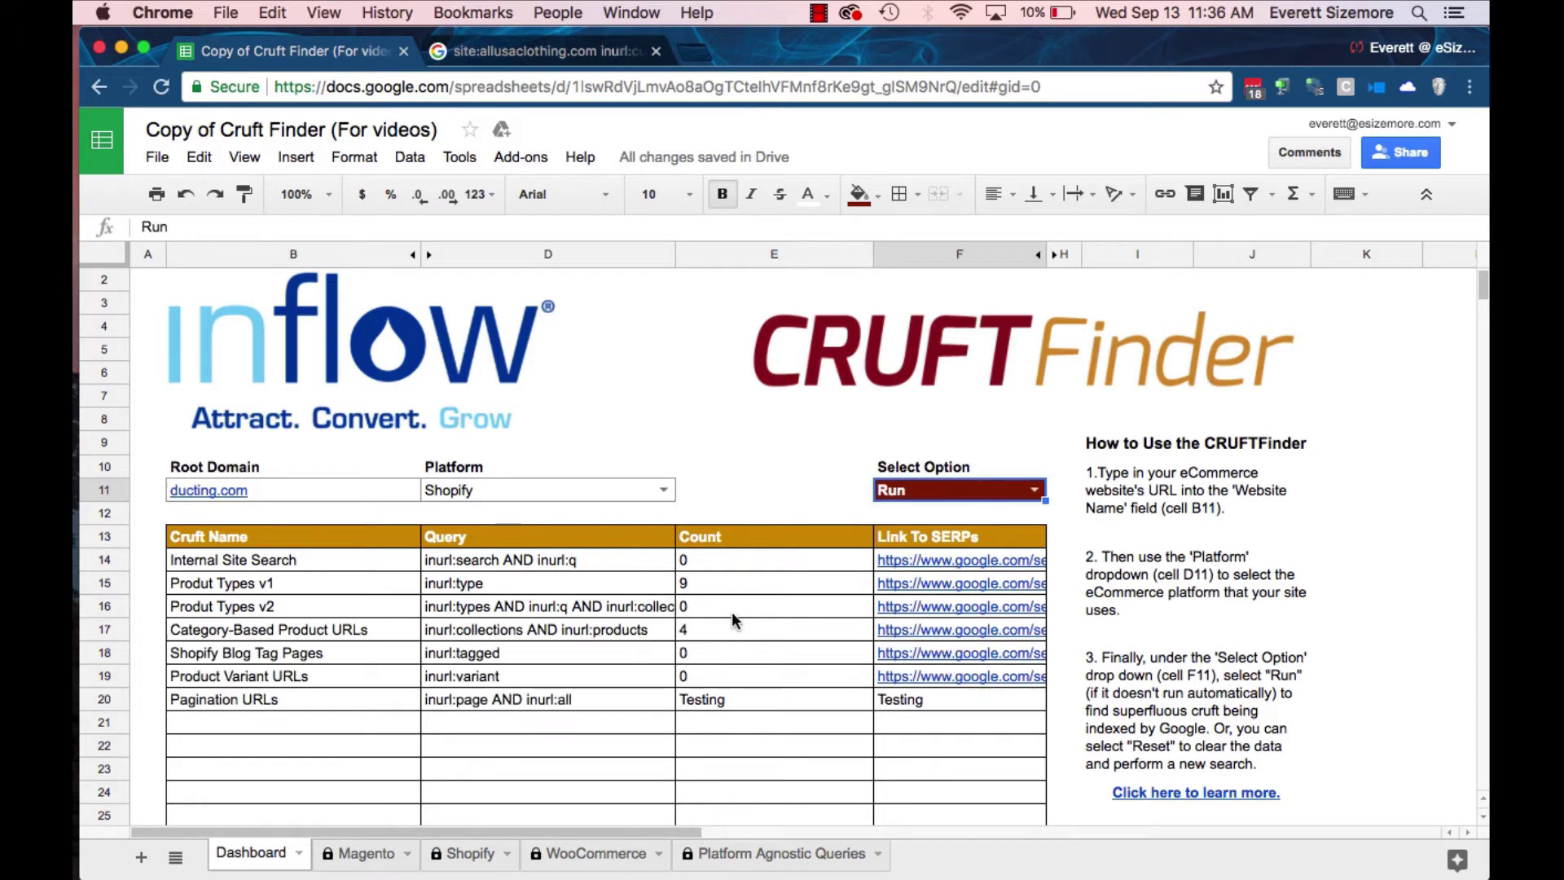
Examine the Pagination URLs and Category-Based Product URLs queries in the ducting.com results.
scroll(570, 603, down, 5)
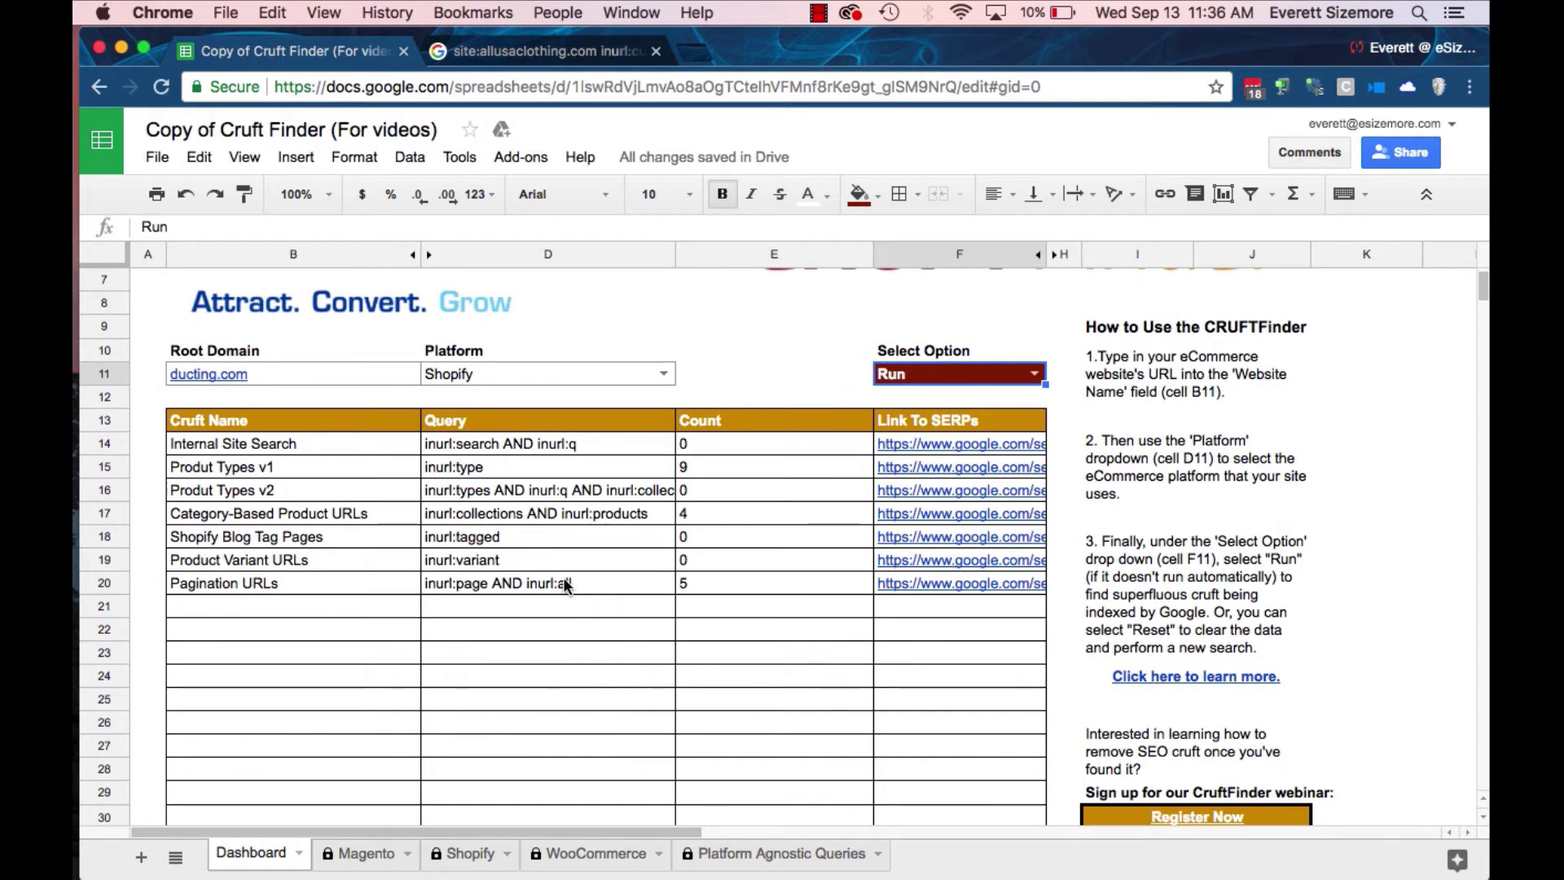
click(463, 585)
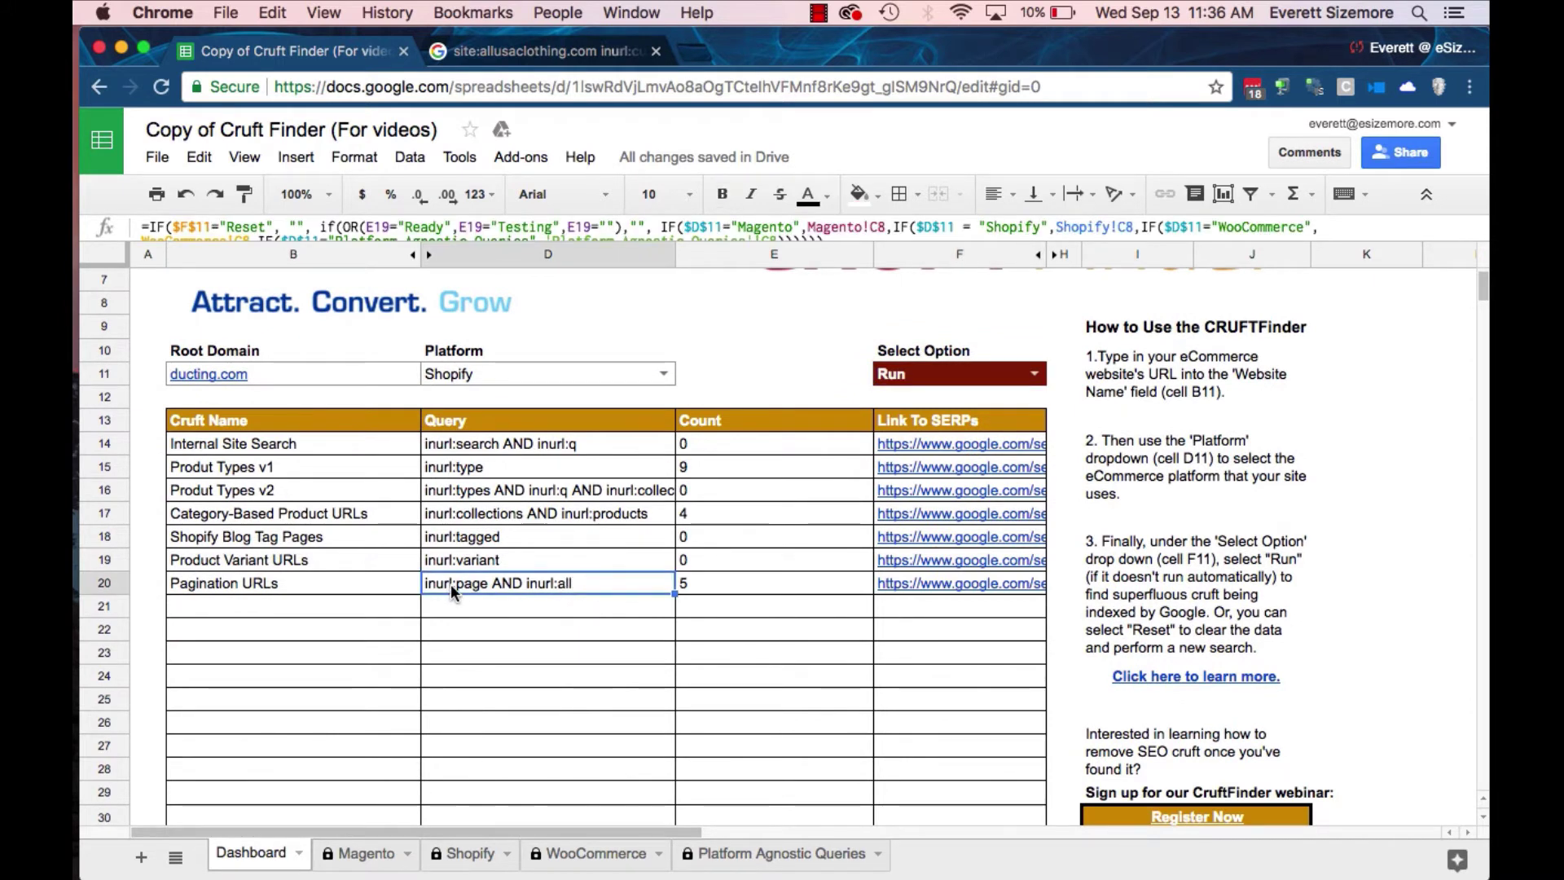
click(458, 516)
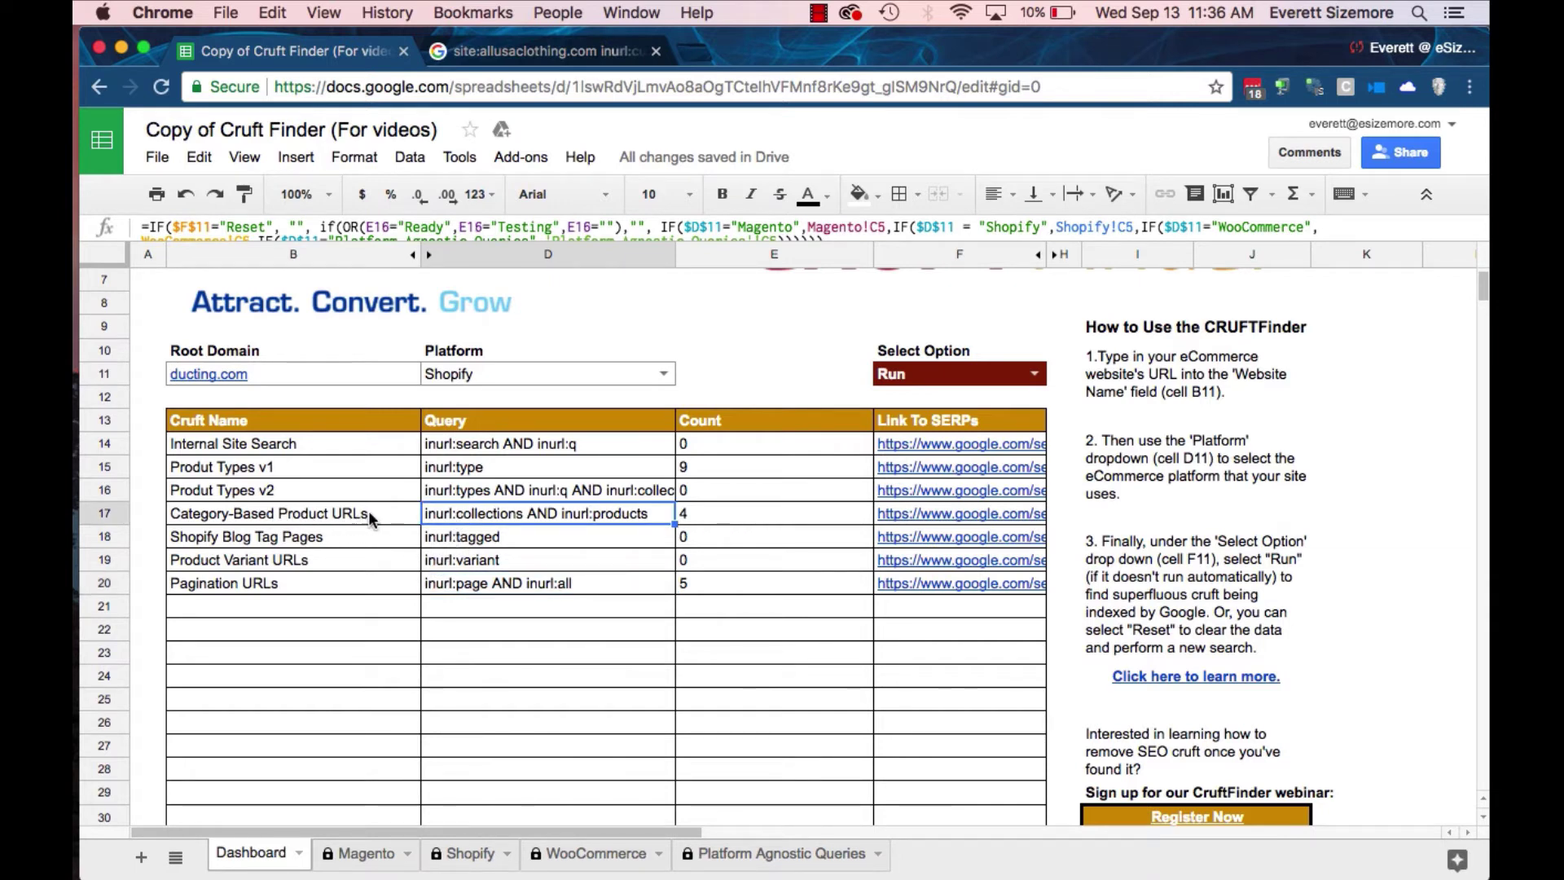
Open the Google results for the Category-Based Product URLs query and view the "Urethane Flex Small ID" Lightweight Hoses page.
click(702, 511)
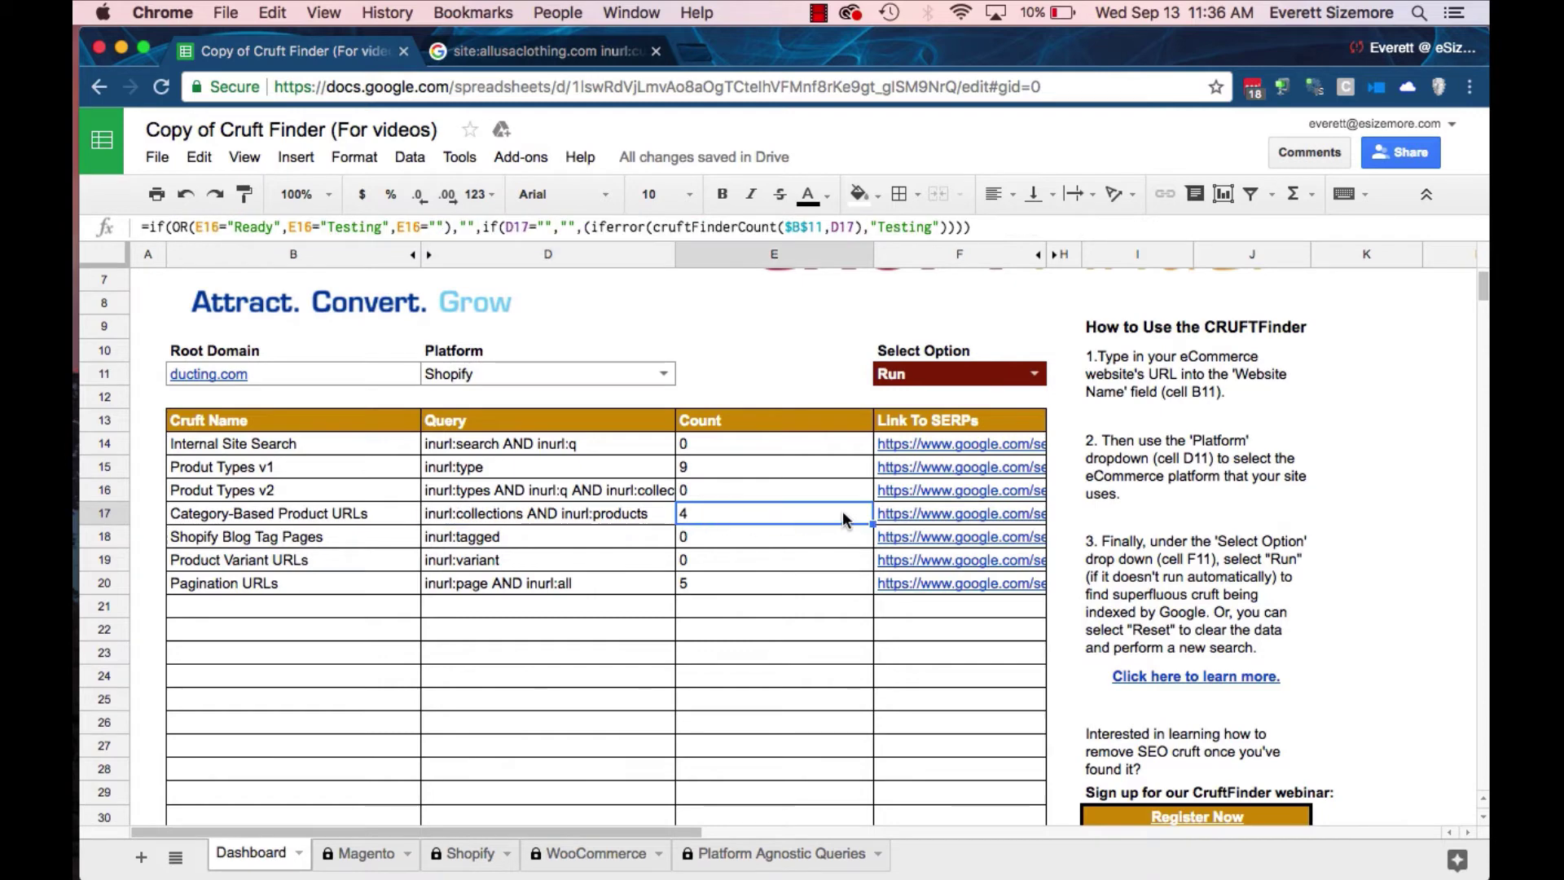
click(902, 512)
click(1002, 507)
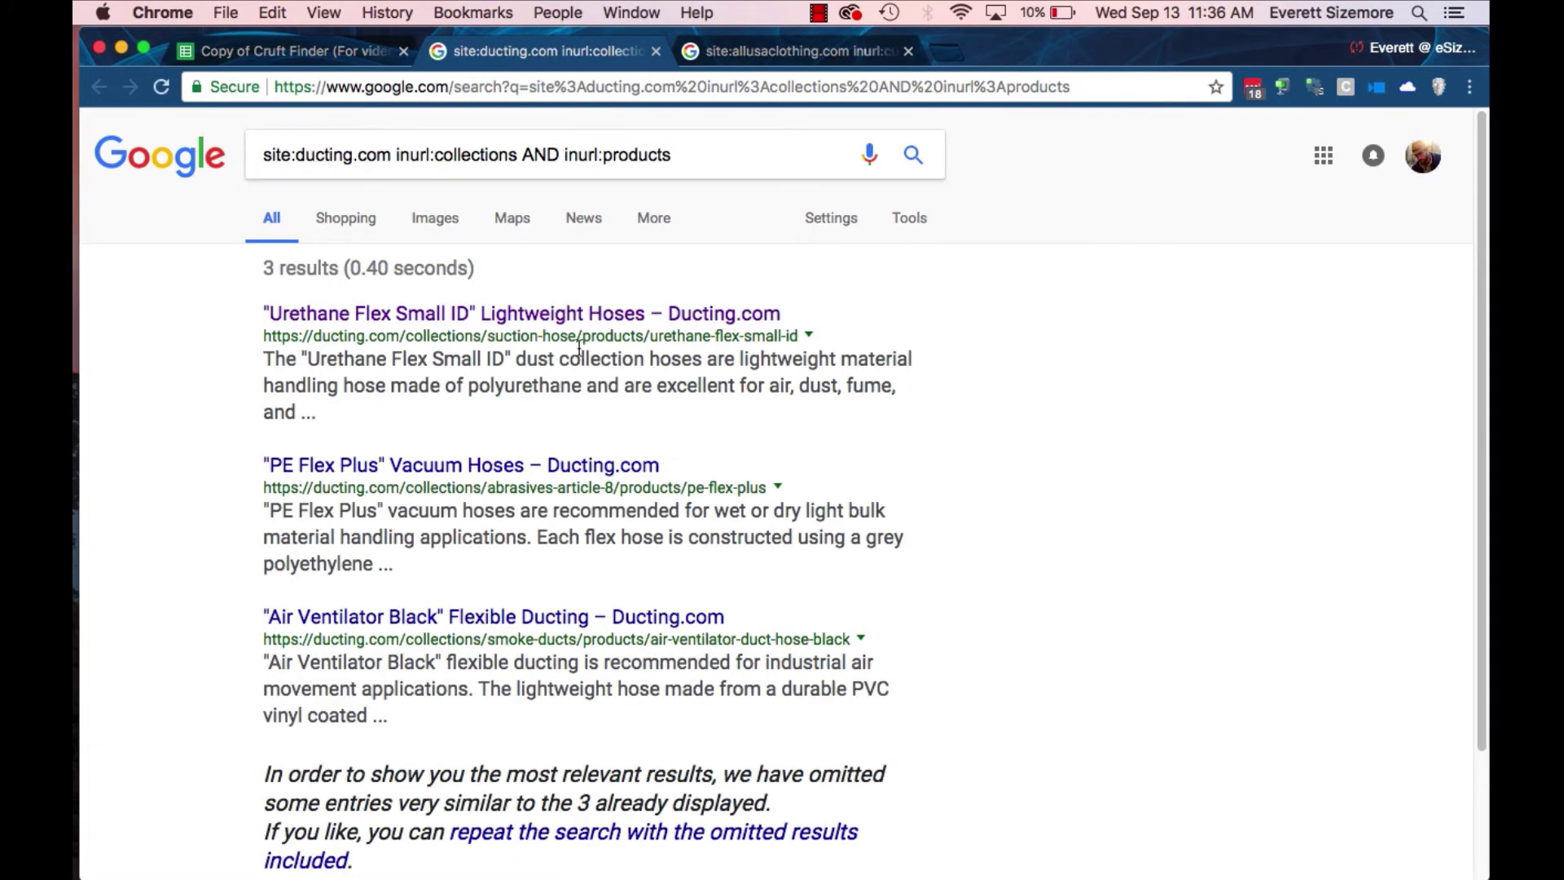
click(688, 311)
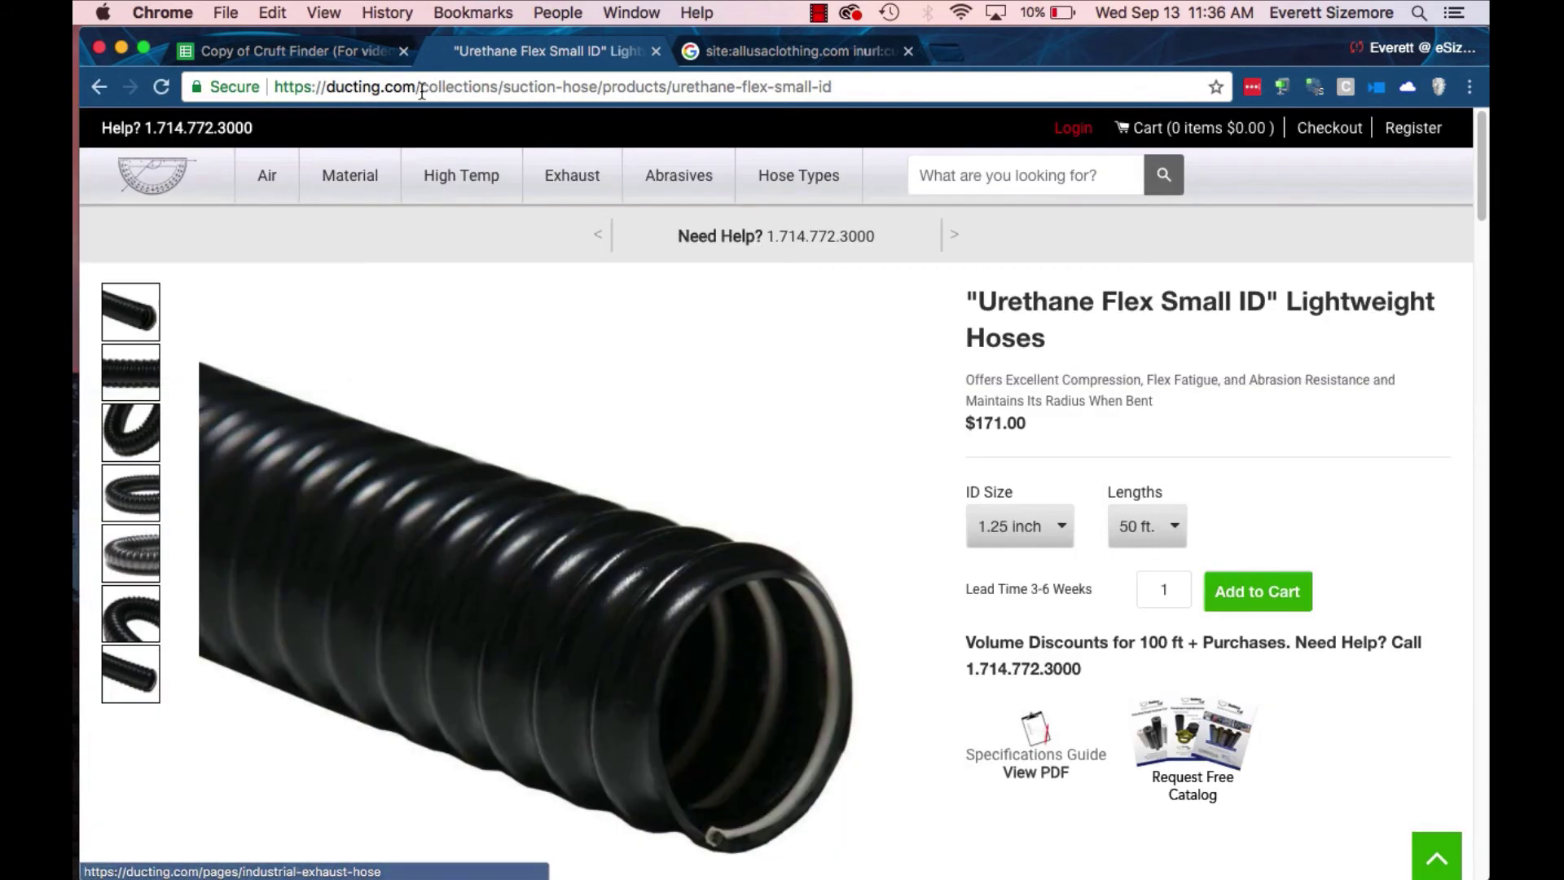
Examine the collections, suction-hose and products segments of the product page's URL.
double_click(491, 87)
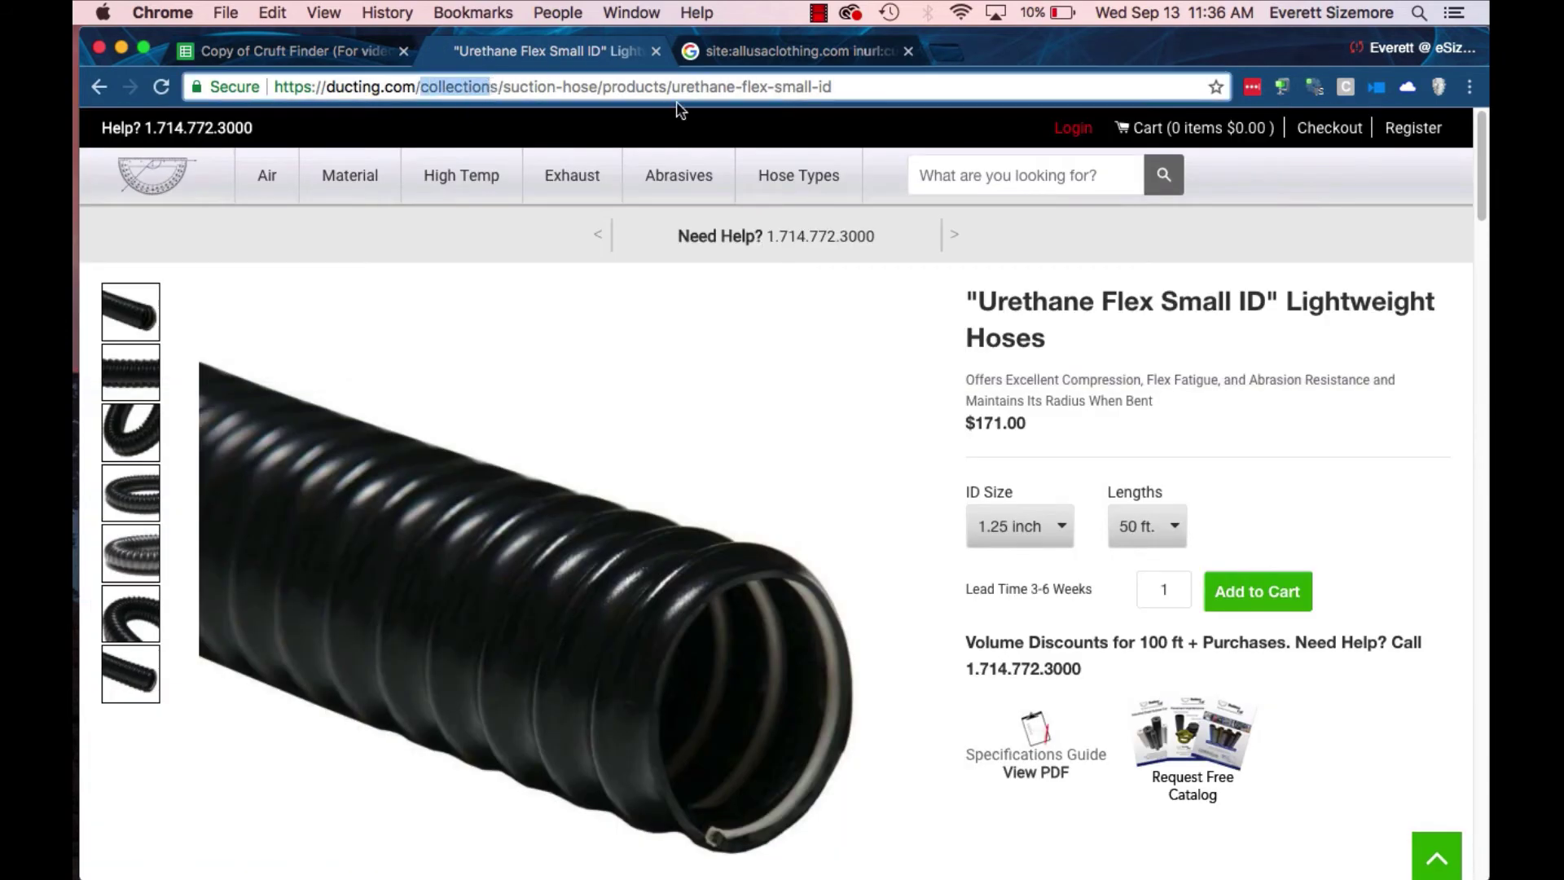
drag(606, 86, 674, 86)
mouse_move(559, 231)
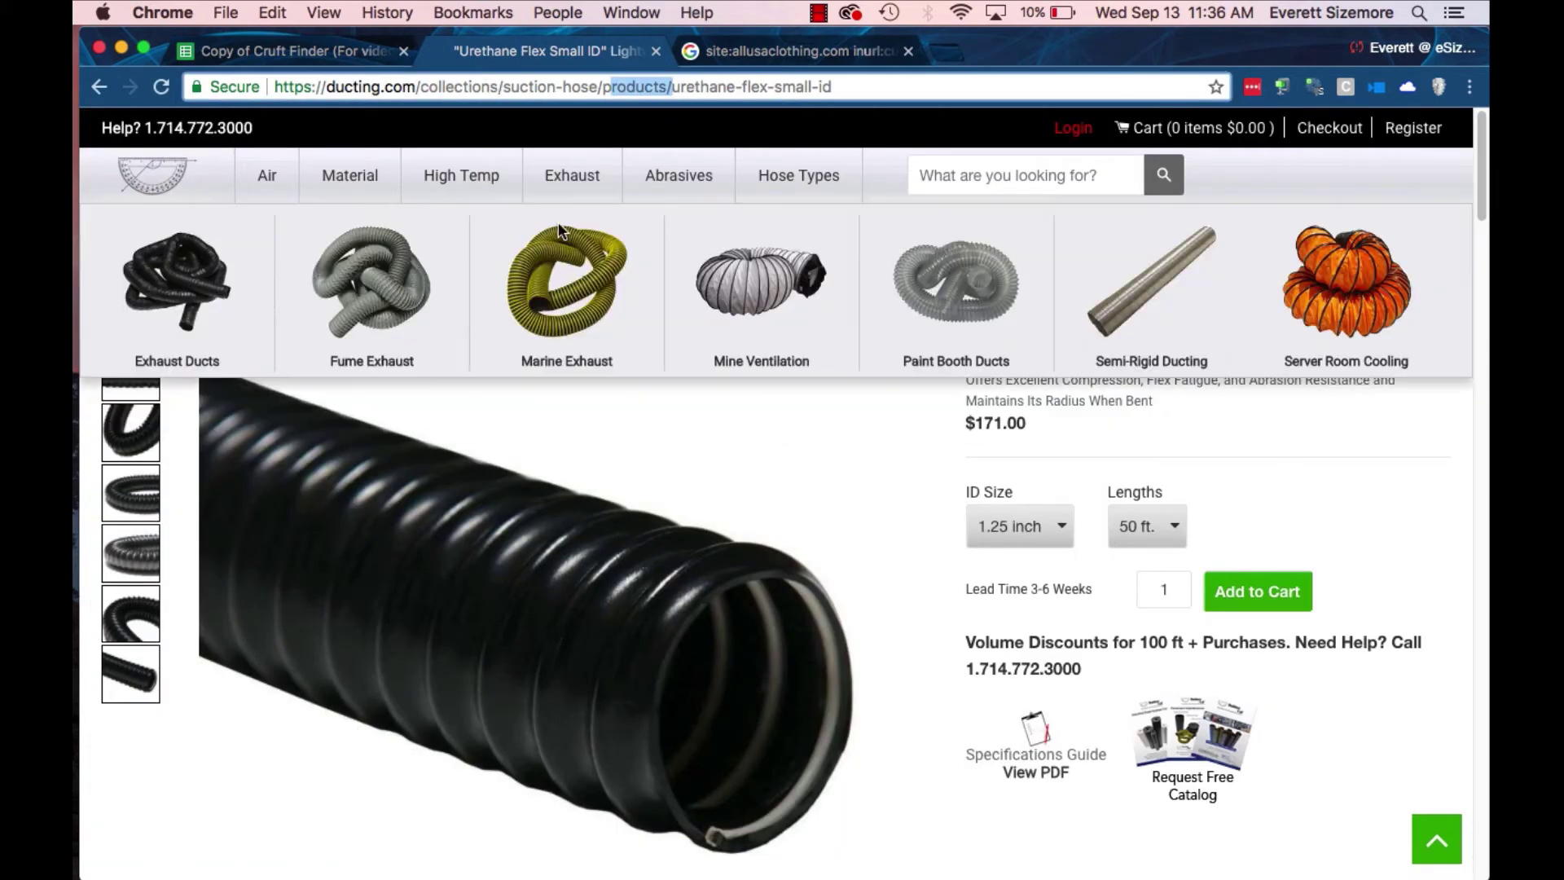
drag(503, 86, 595, 88)
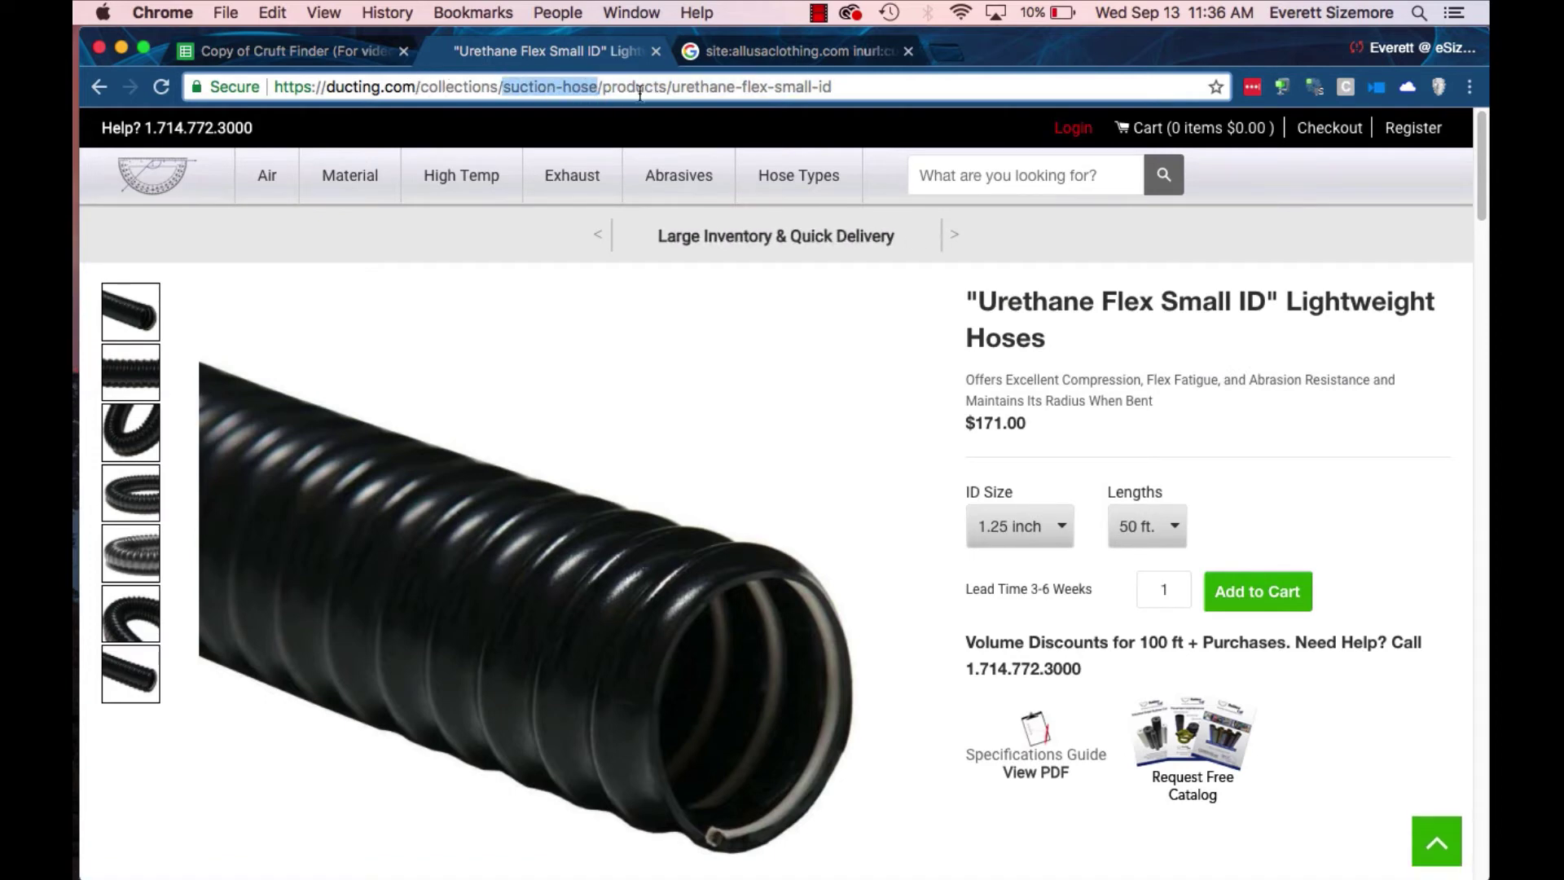
mouse_move(679, 188)
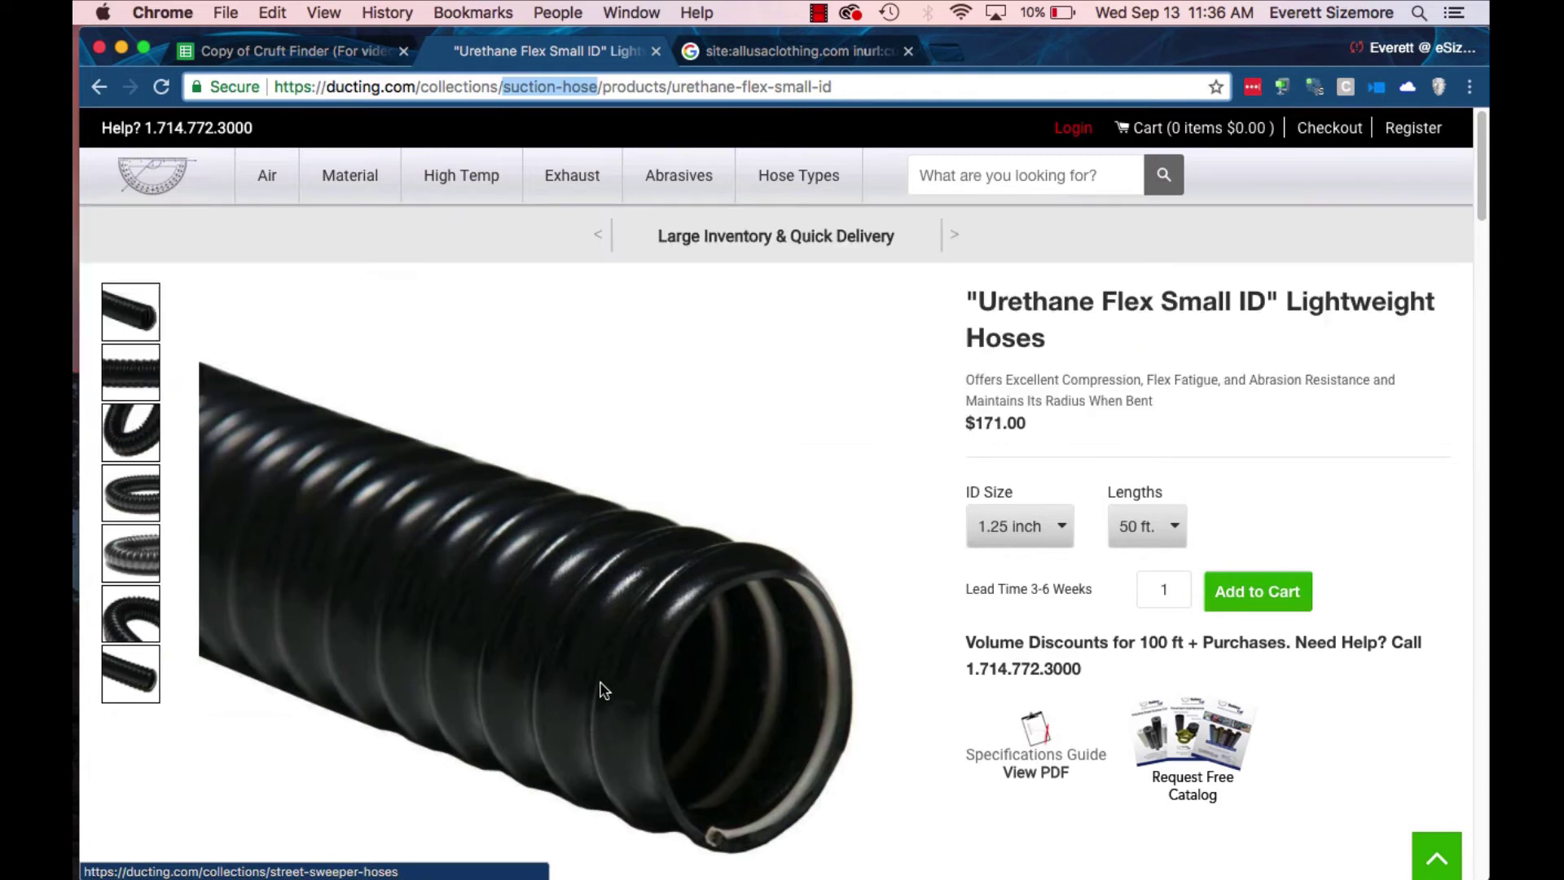
click(645, 83)
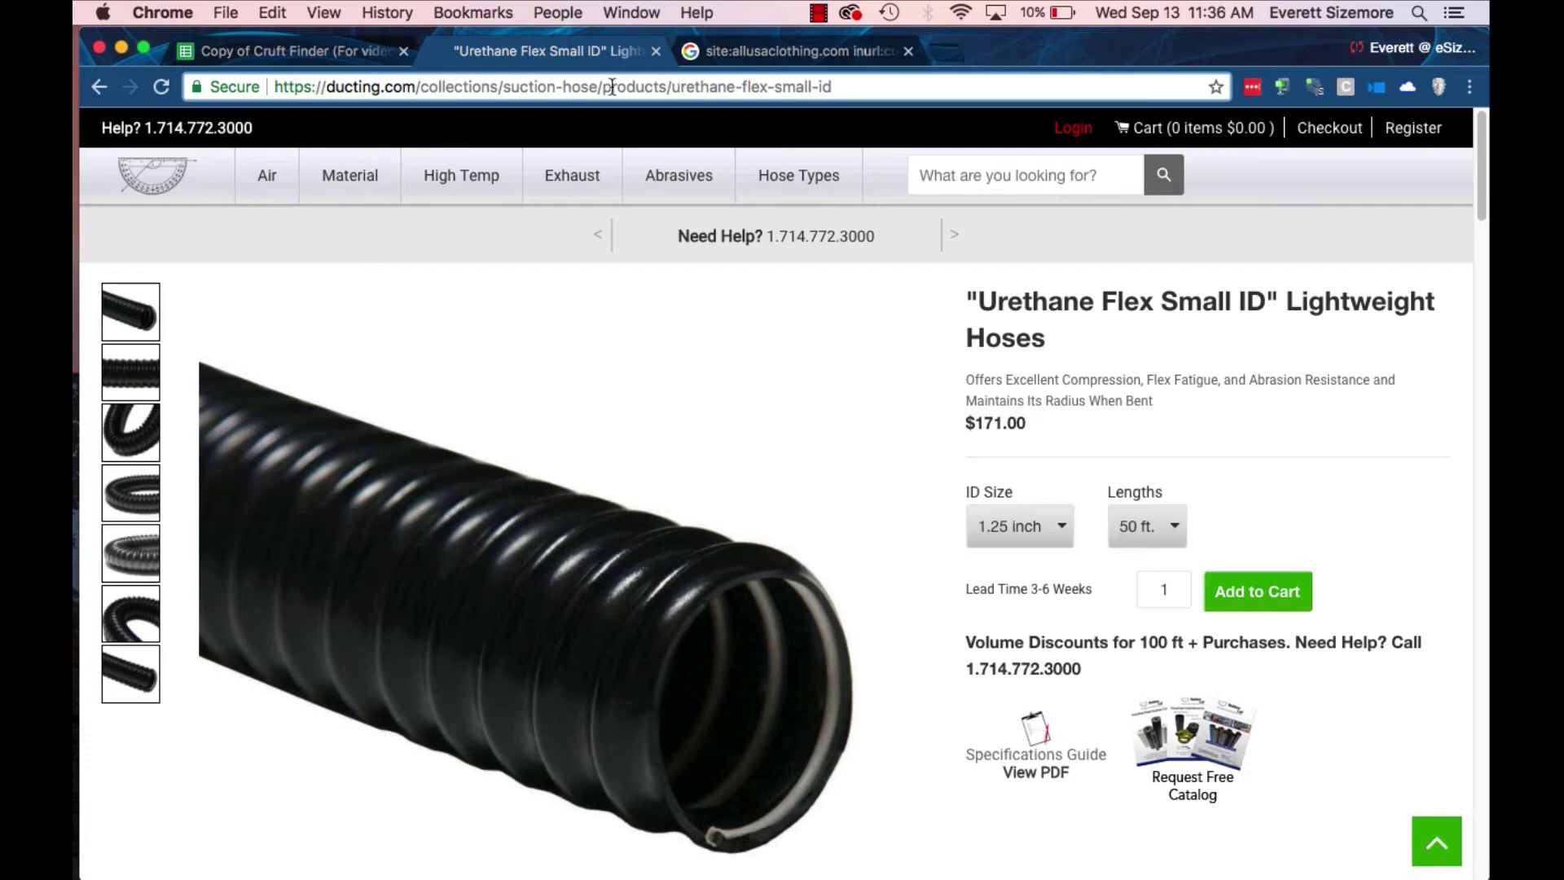
Load the product page without collections/suction-hose in its URL, and go back to the category-based version.
drag(601, 87, 420, 87)
mouse_move(461, 175)
key(BackSpace)
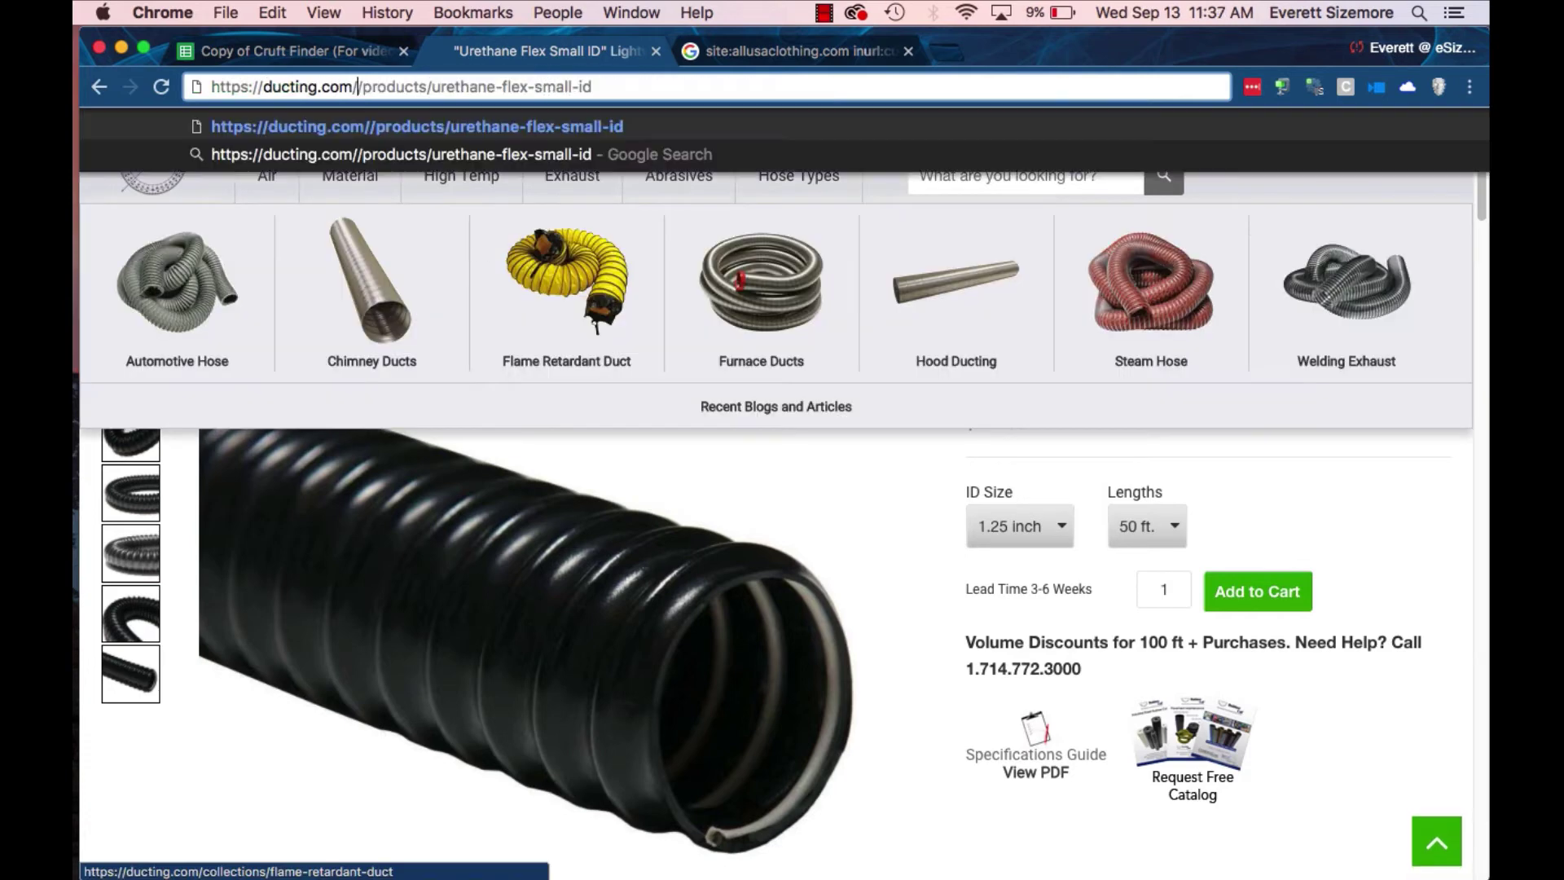
key(Return)
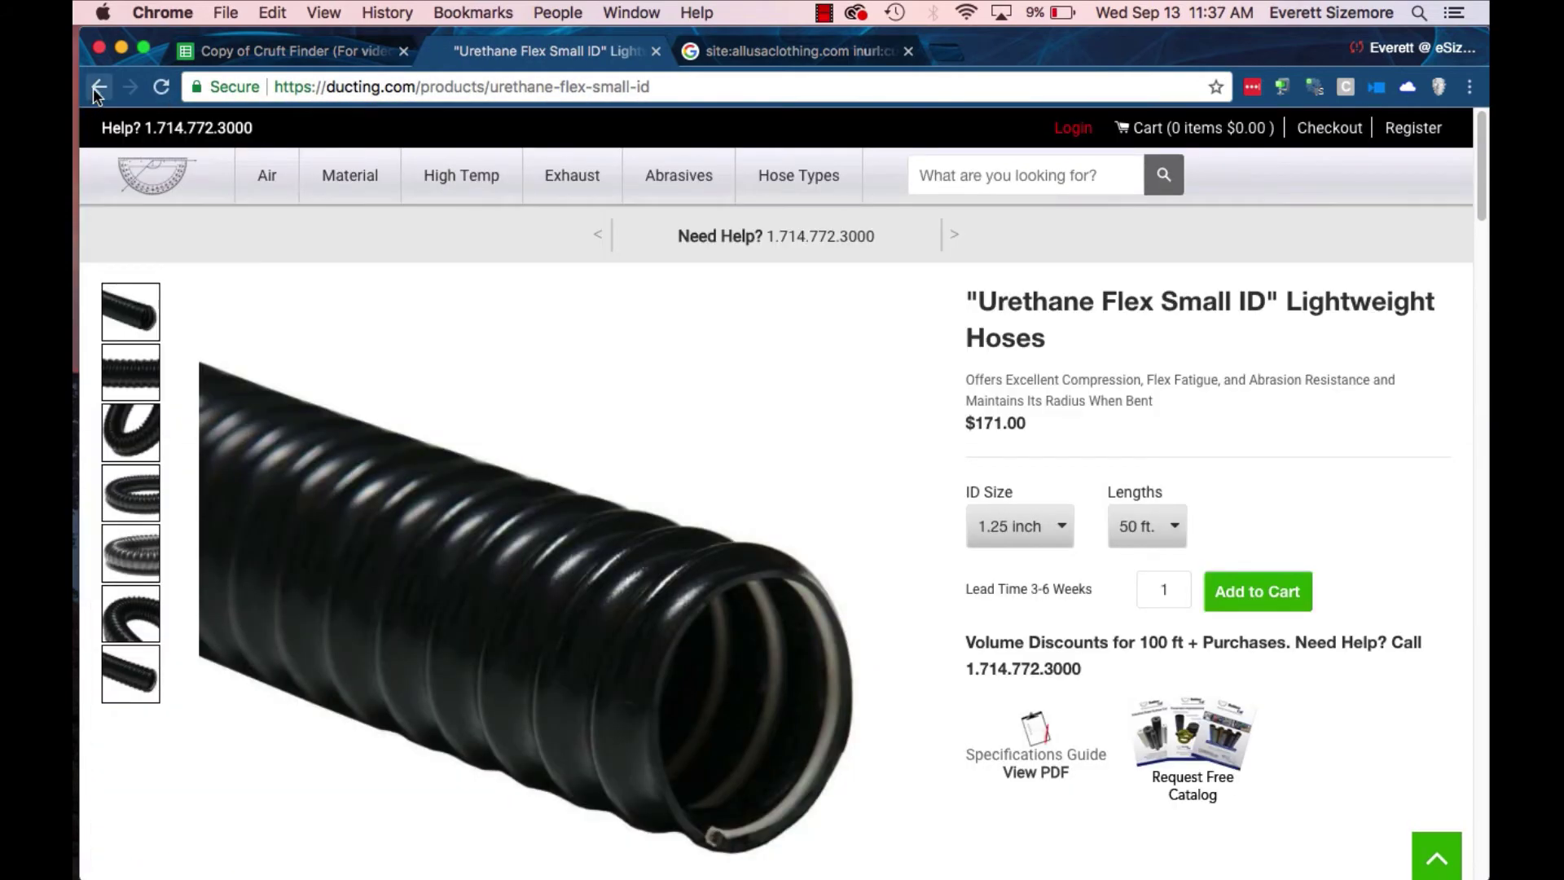
click(98, 87)
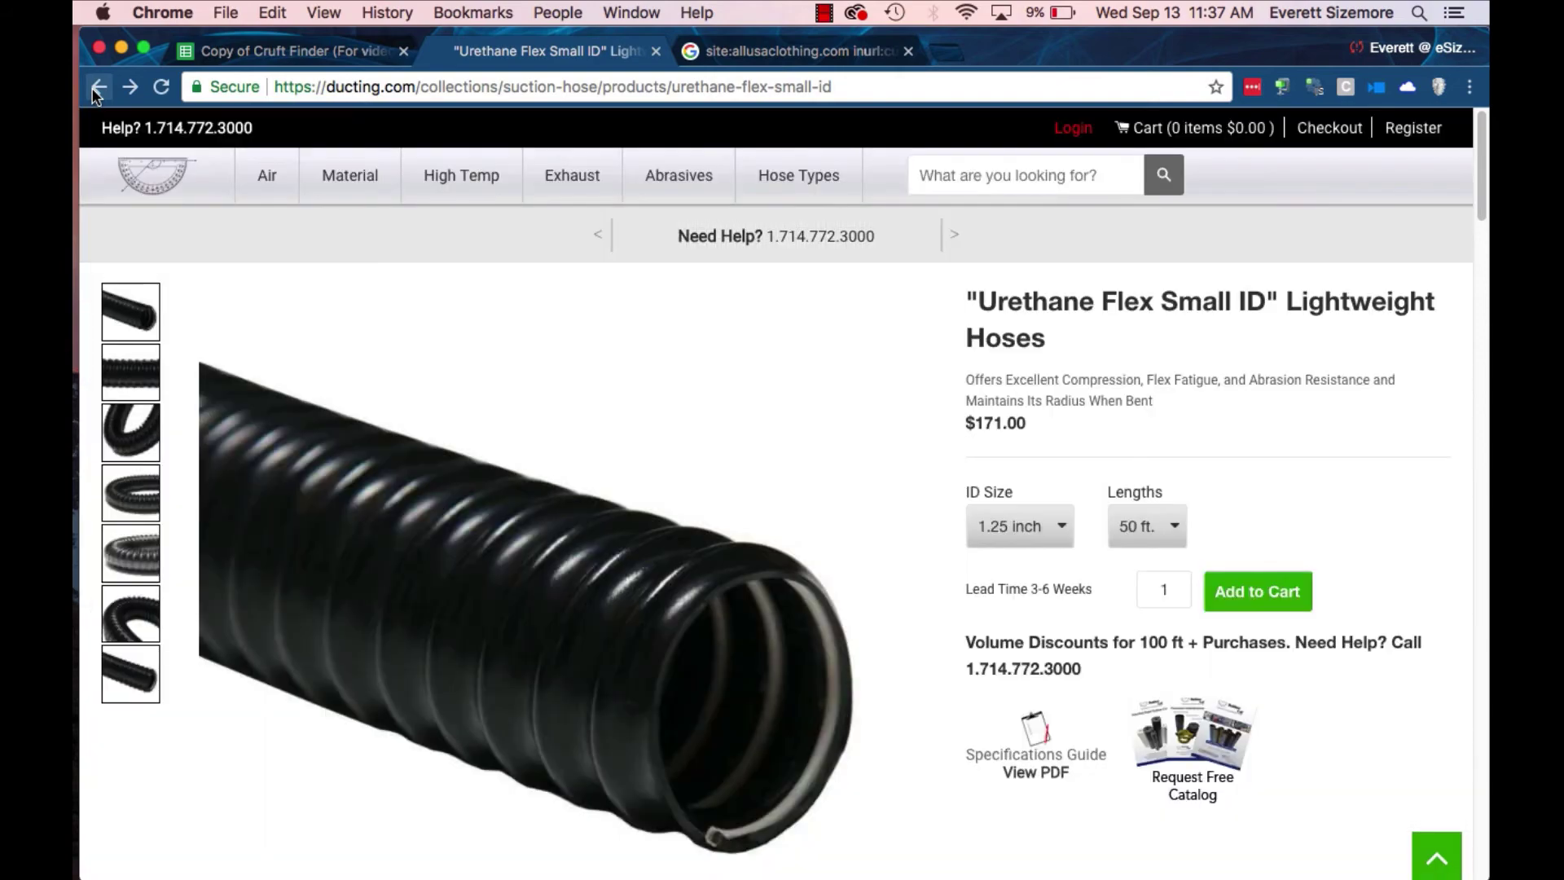
View the source code of the category-based product page and search it for "canon".
click(330, 13)
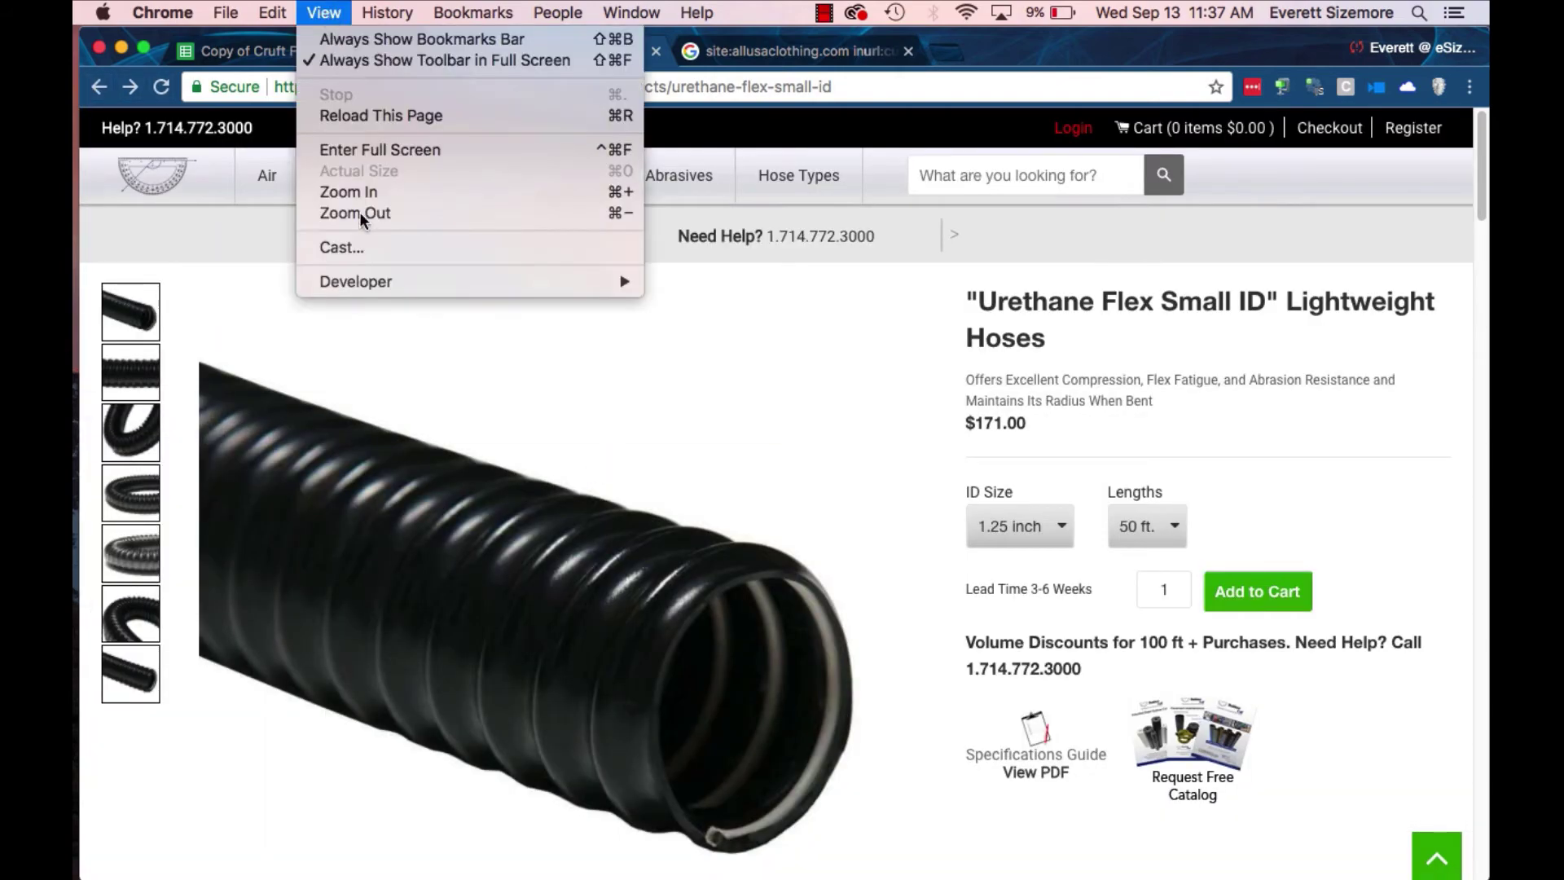
mouse_move(377, 282)
click(716, 278)
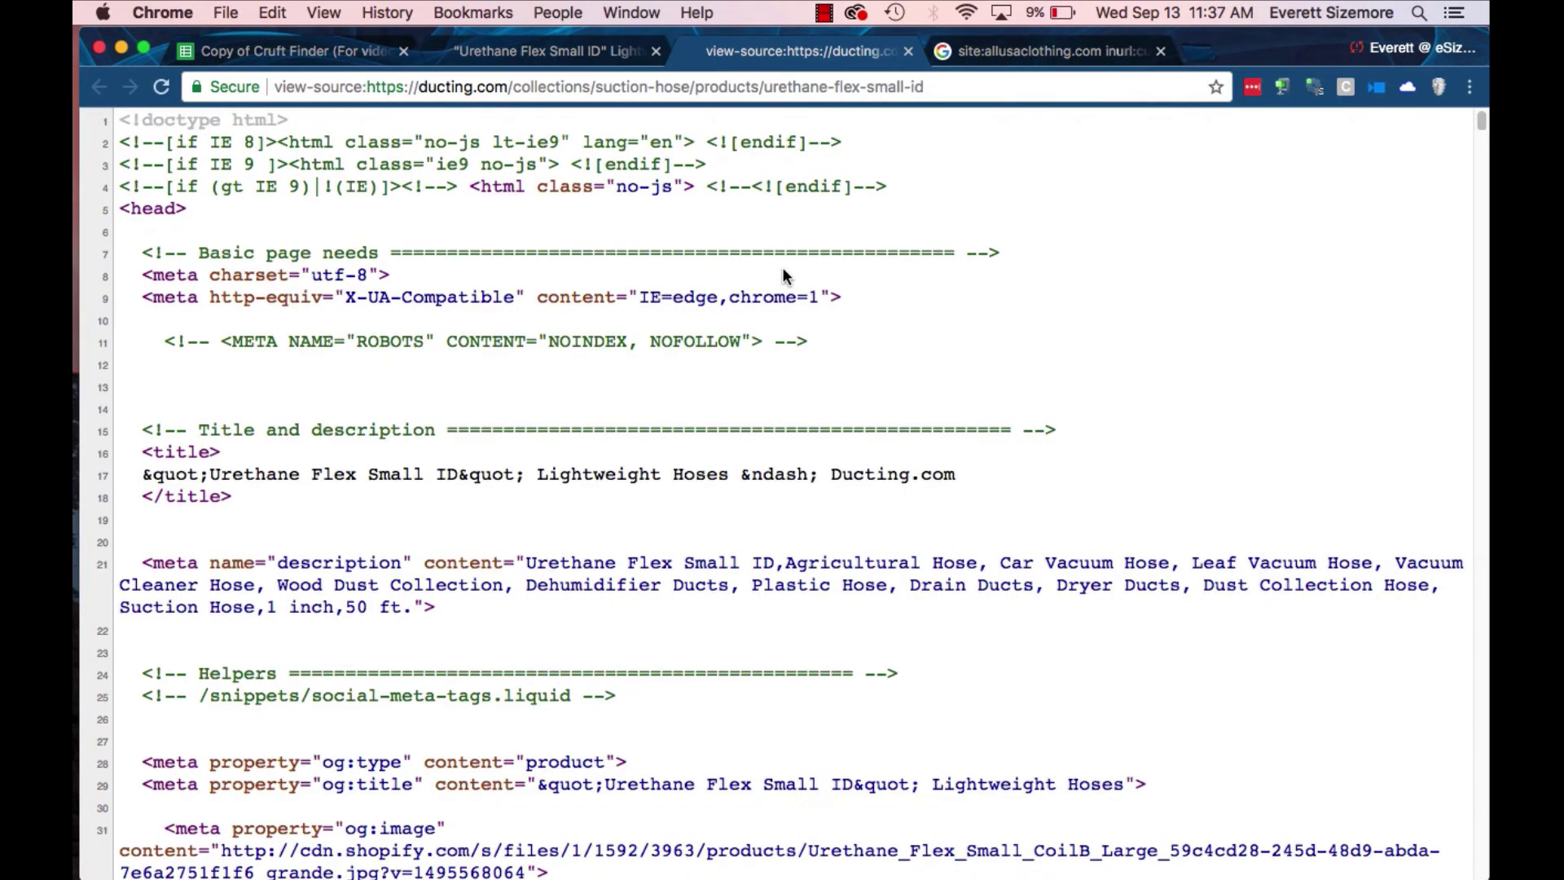
key(super+f)
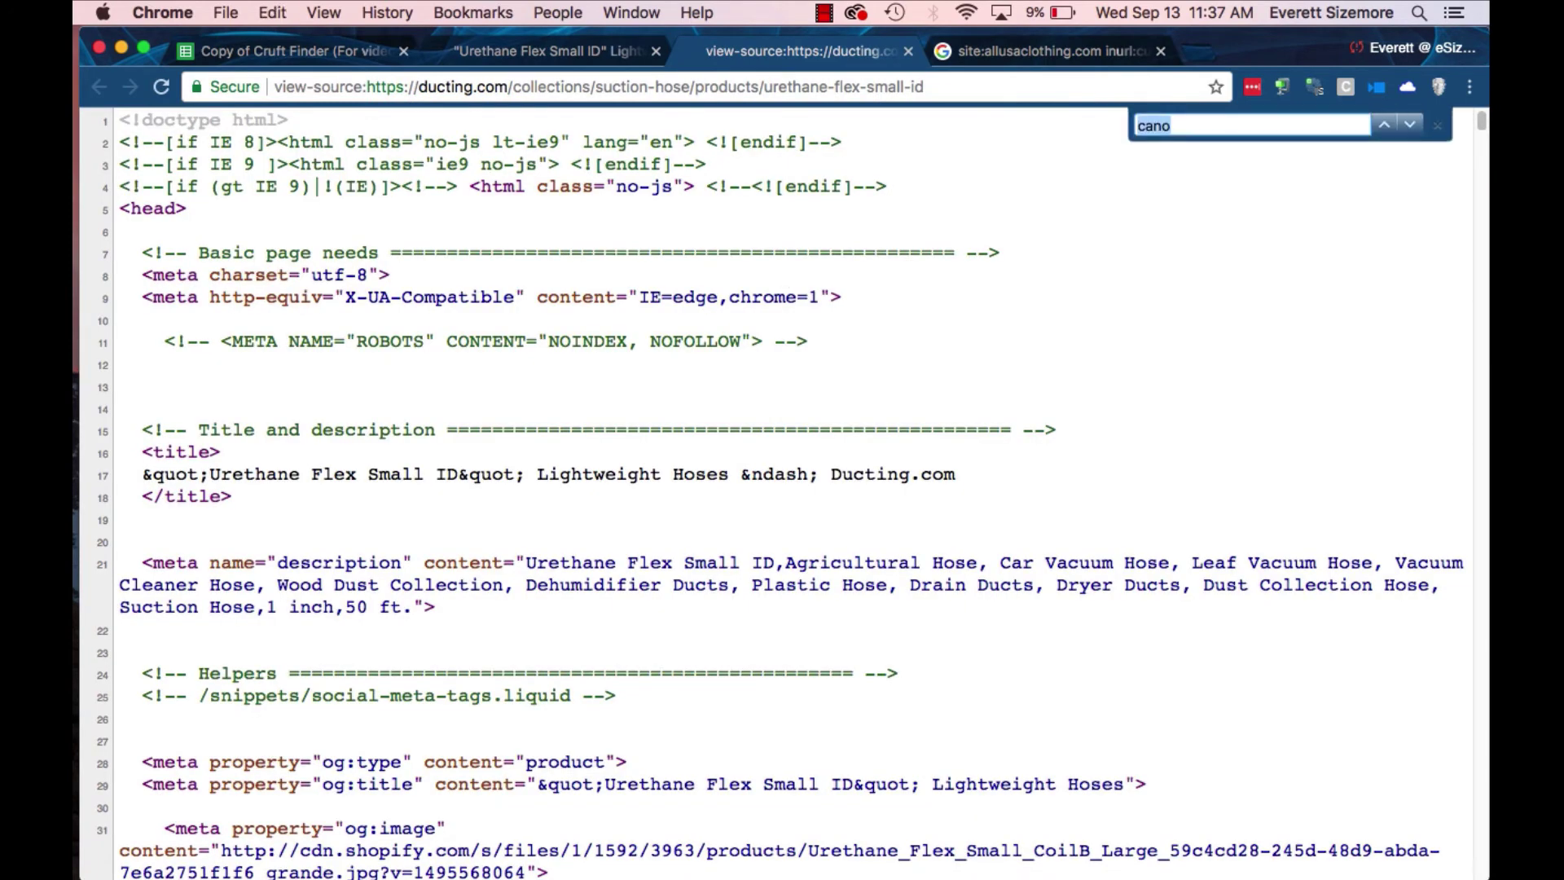
text(canon)
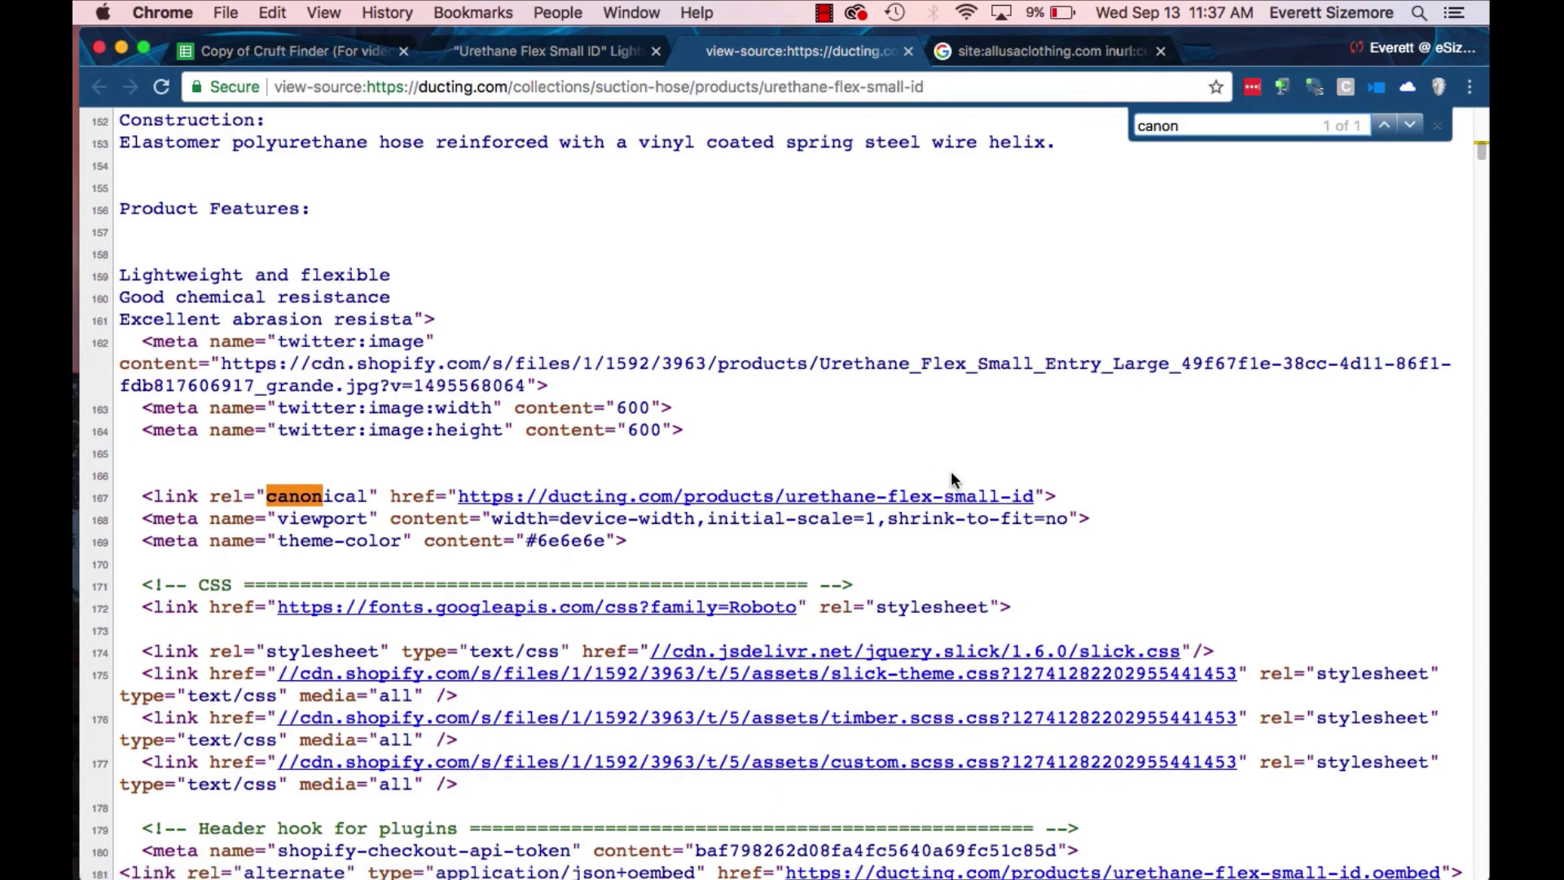
Search the page source for "robots" and inspect the robots meta tag and its opening comment marker.
double_click(1297, 126)
text(robot)
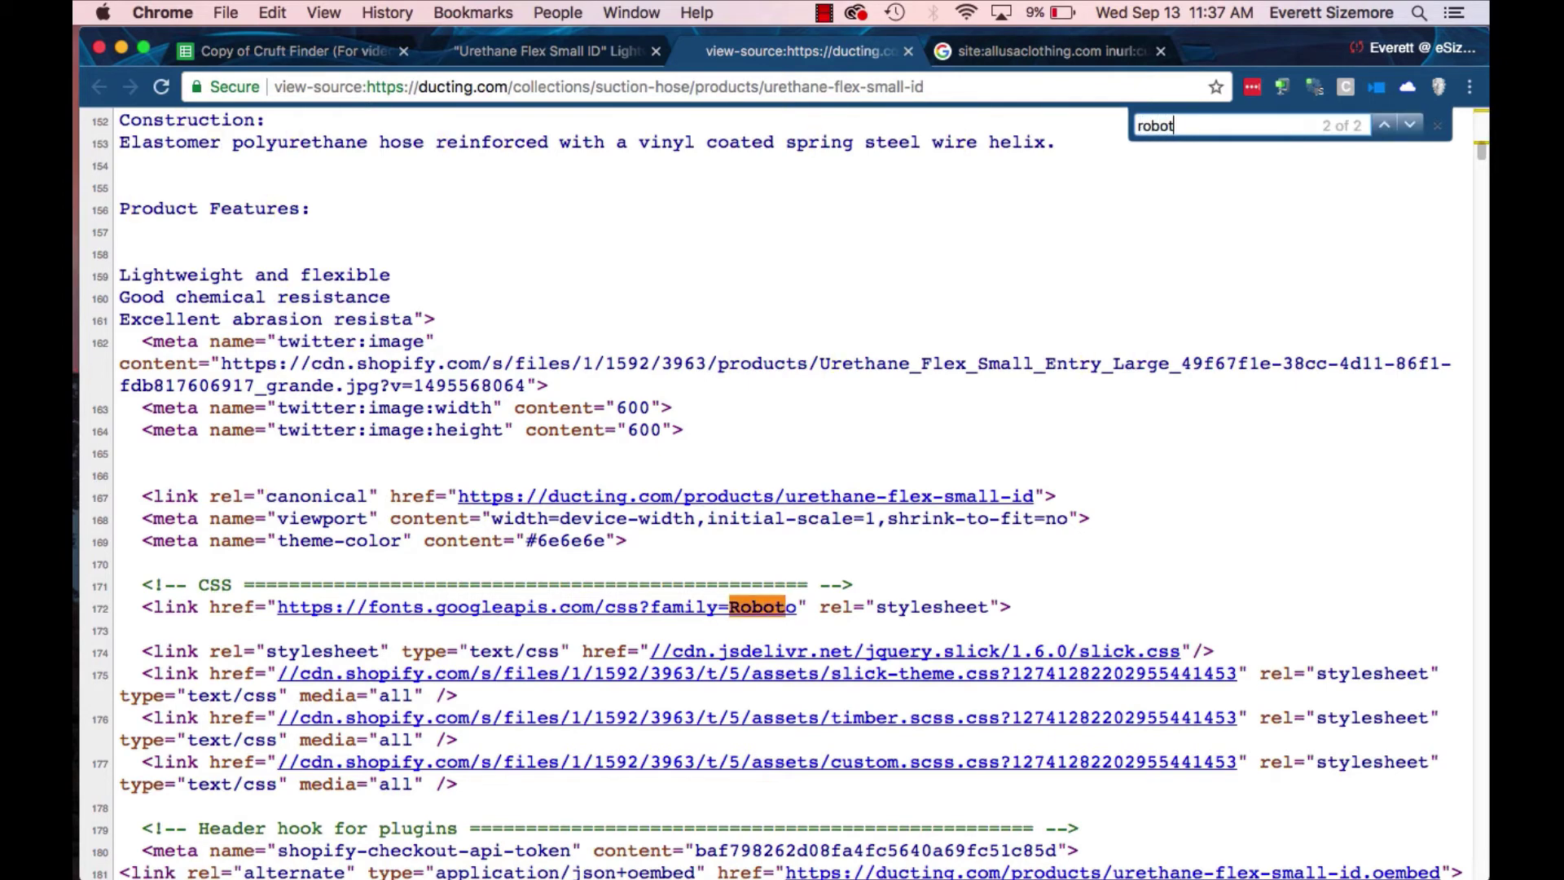
text(s)
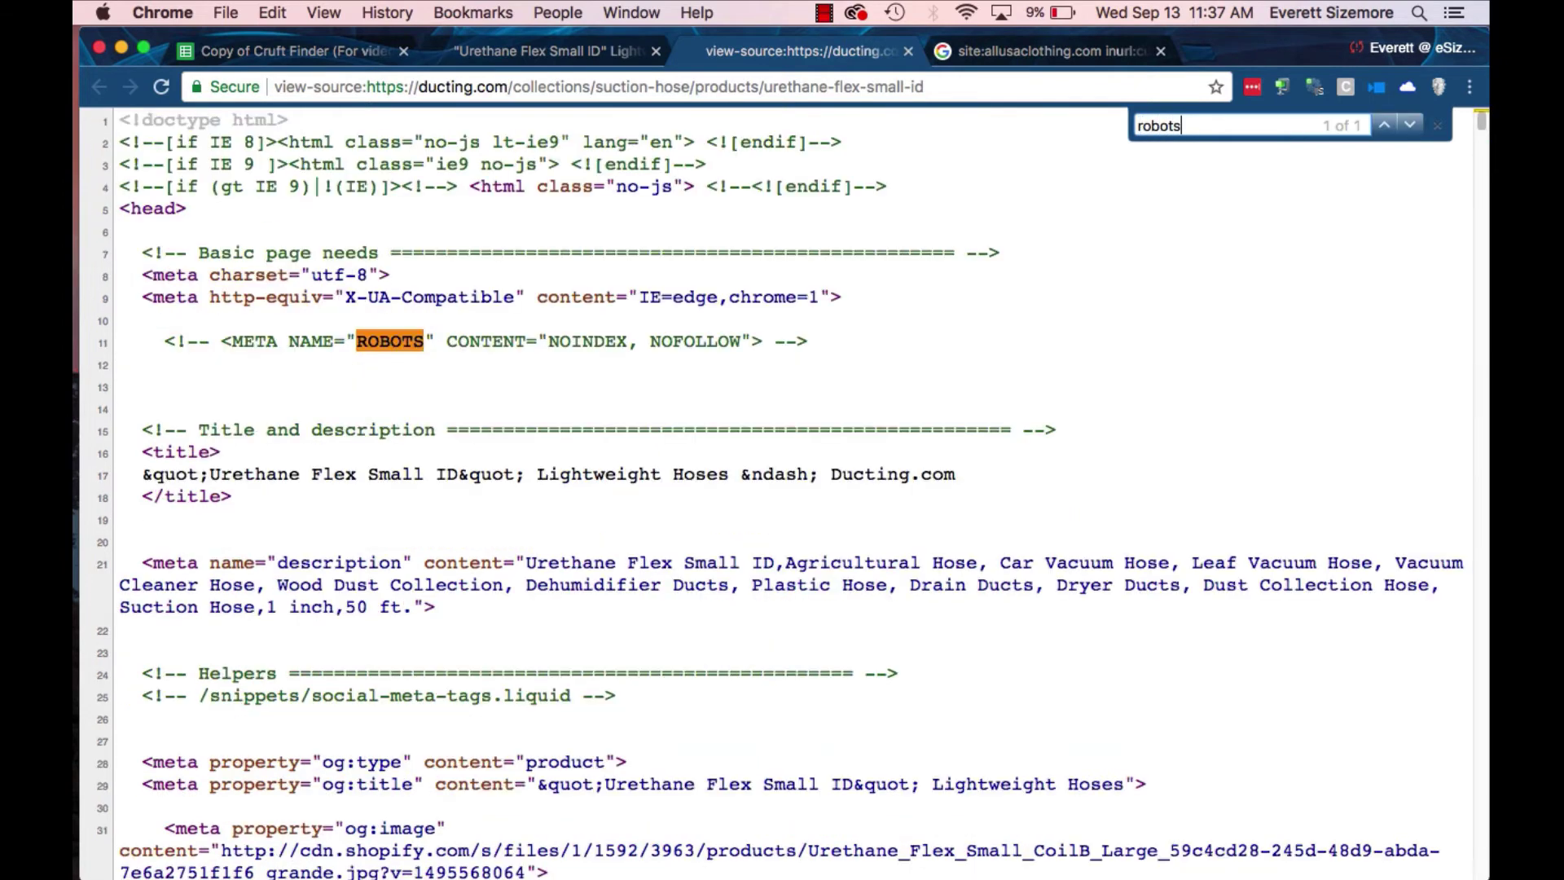
triple_click(565, 329)
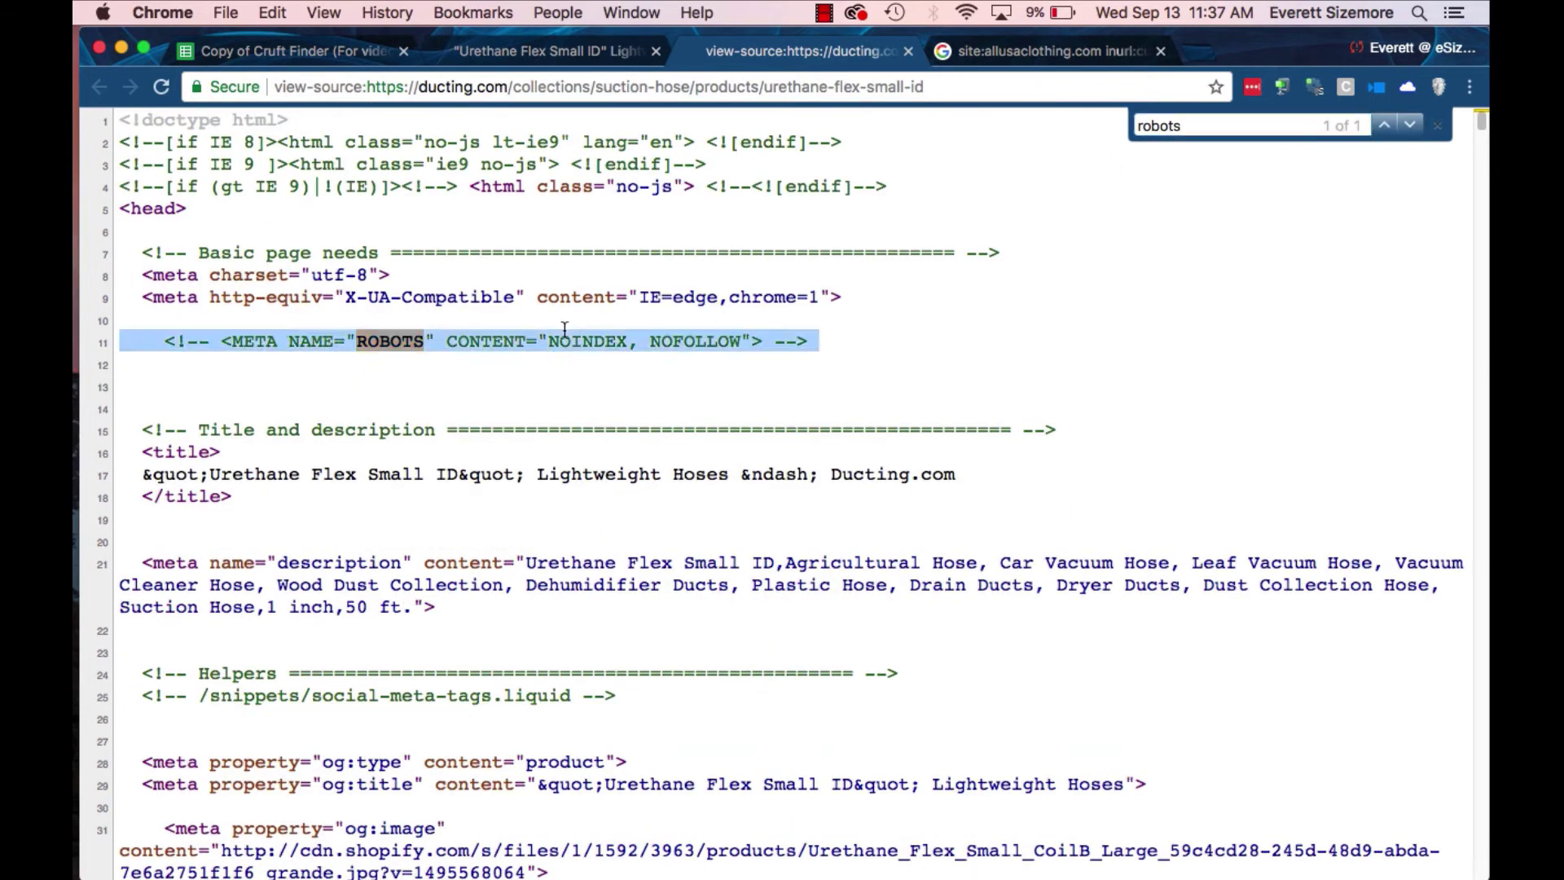
click(208, 341)
drag(220, 341, 151, 337)
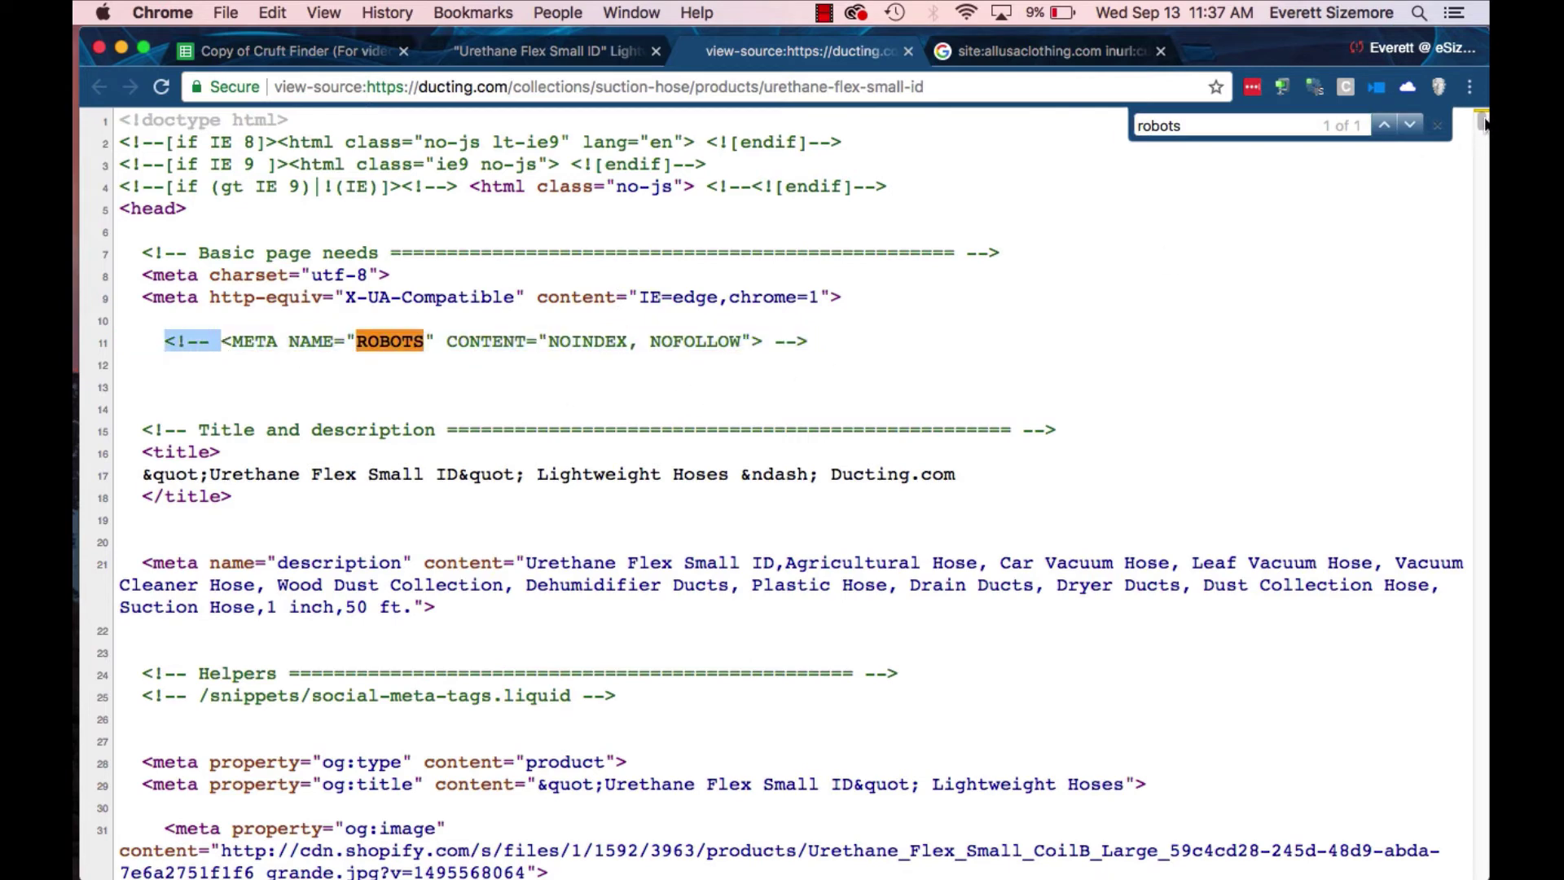
click(1435, 126)
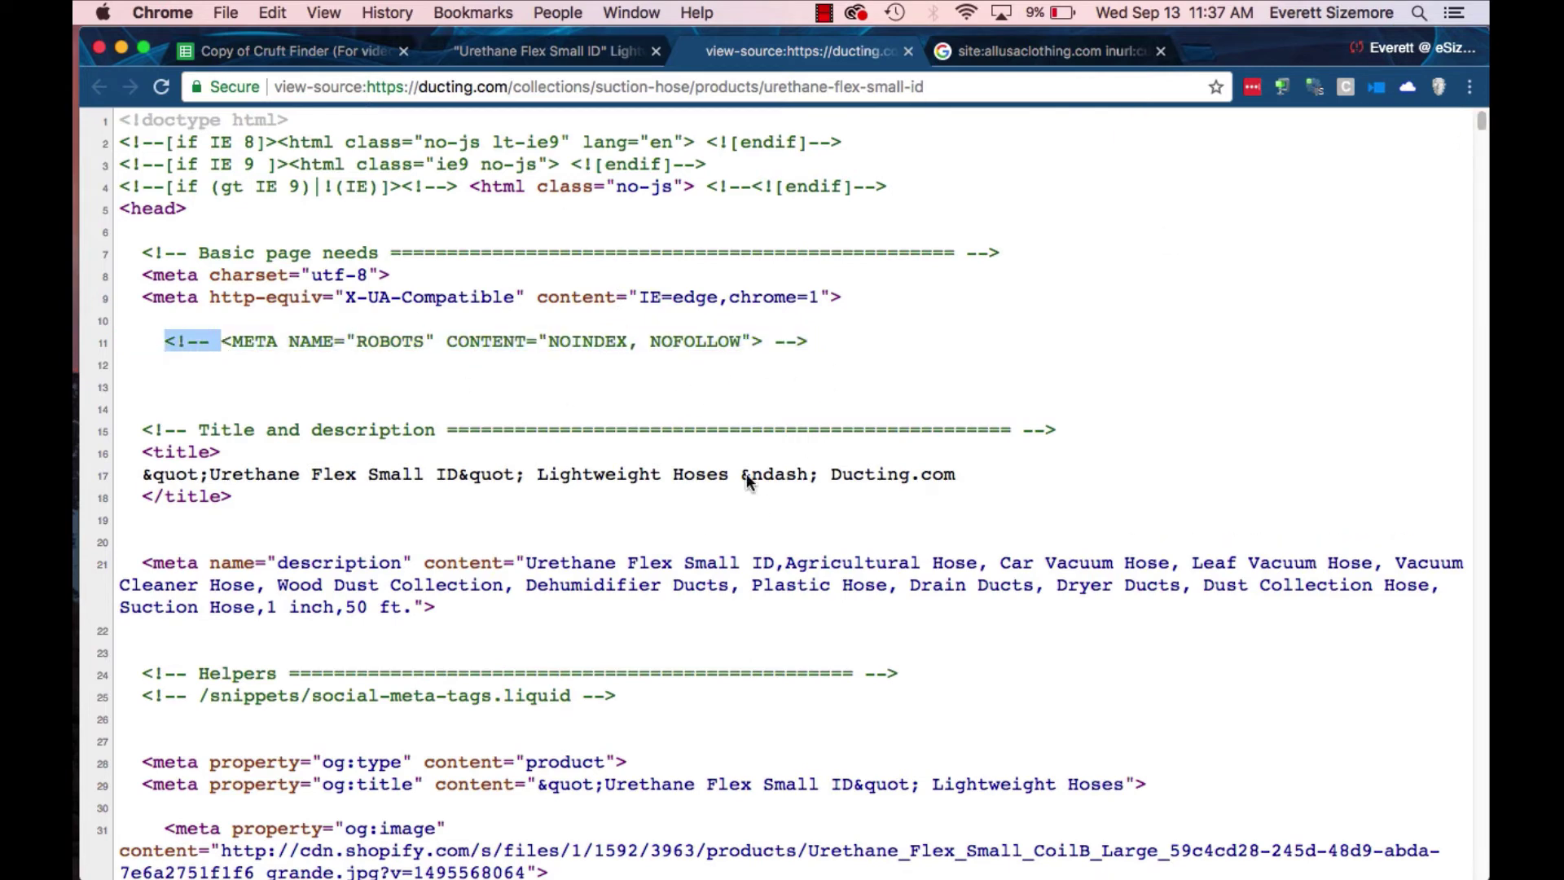
Close the page source, the product page and the allusaclothing.com search results to return to the Cruft Finder spreadsheet.
click(629, 85)
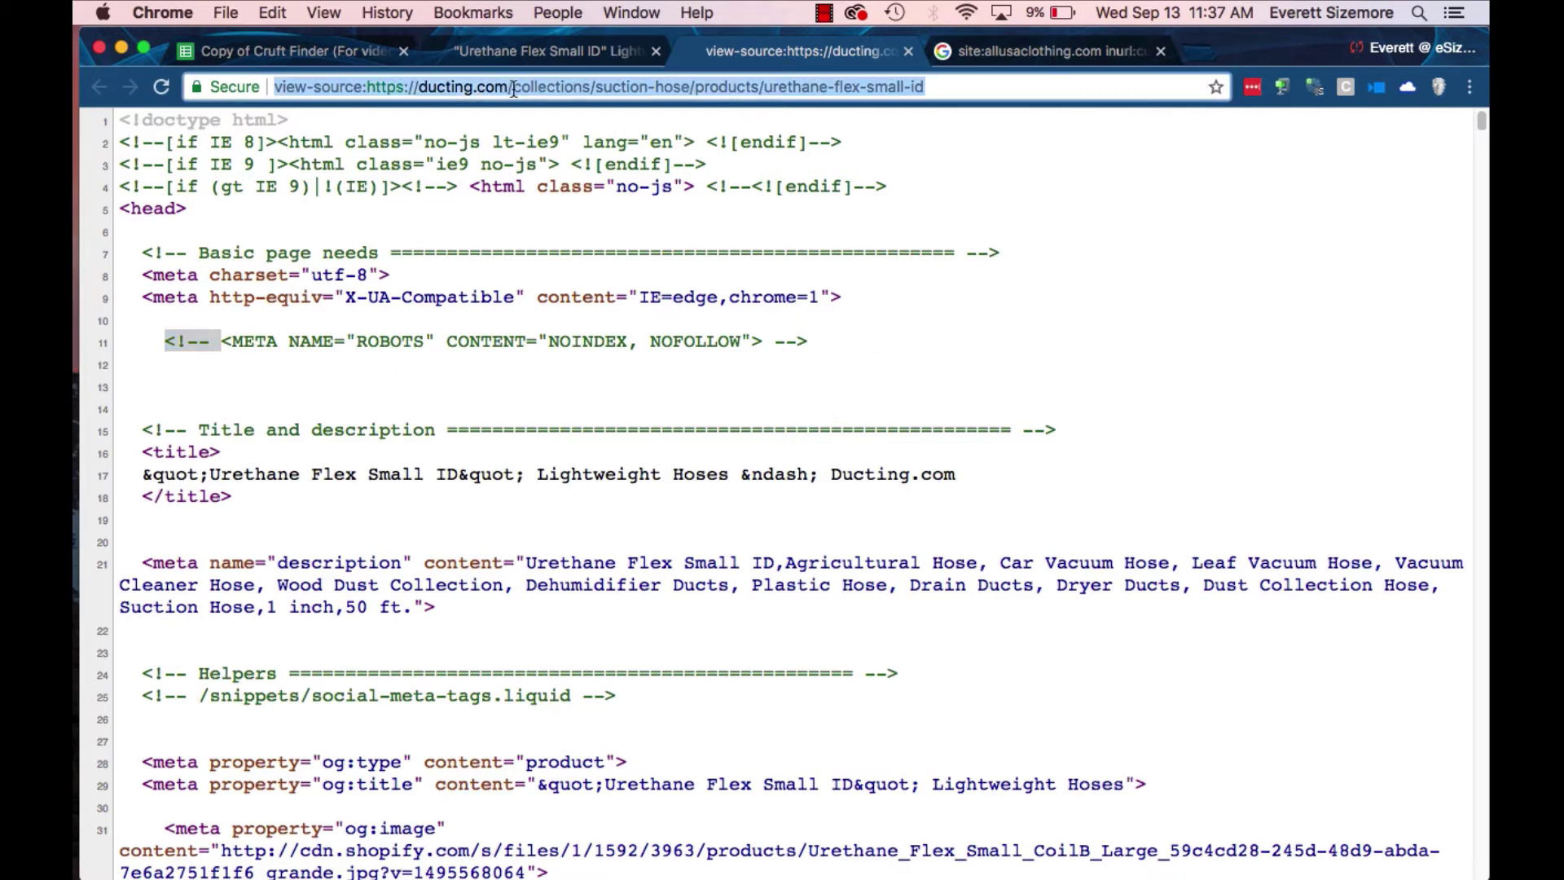
click(908, 51)
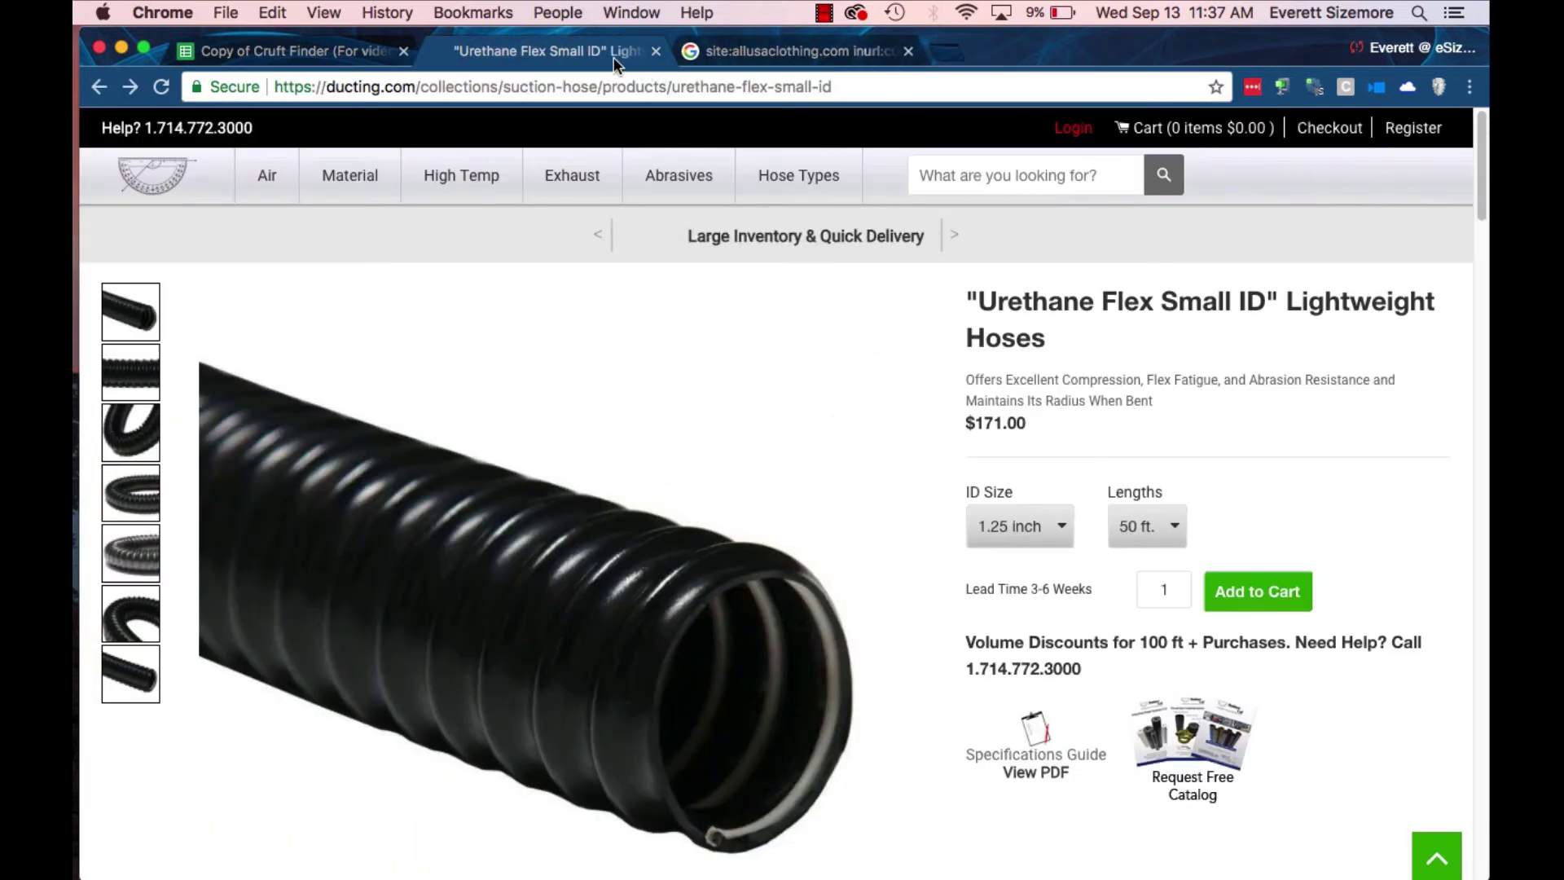
click(446, 89)
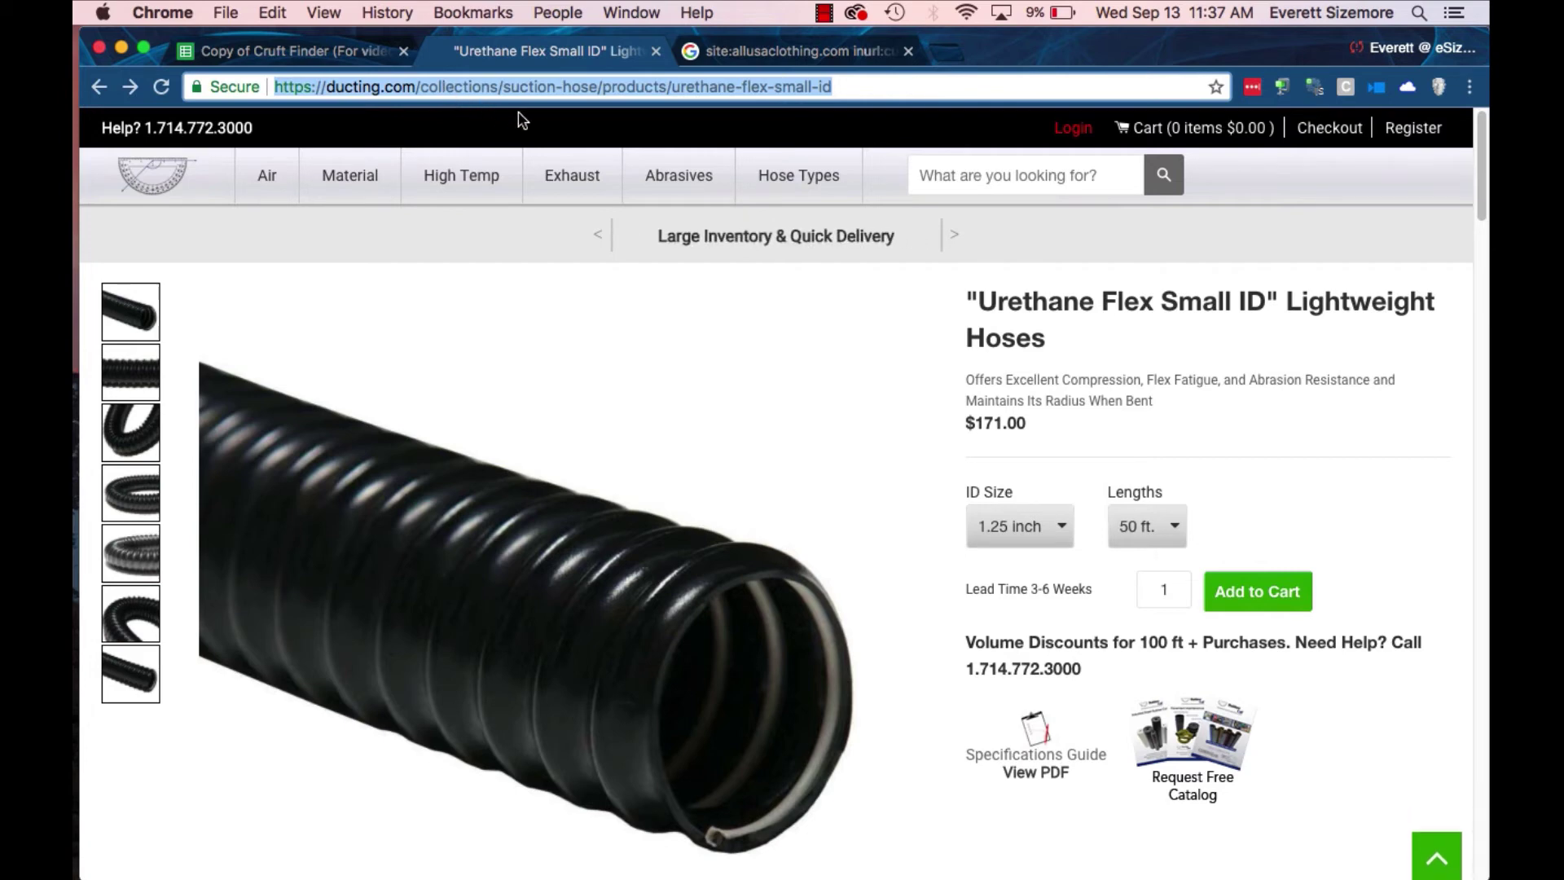
click(656, 51)
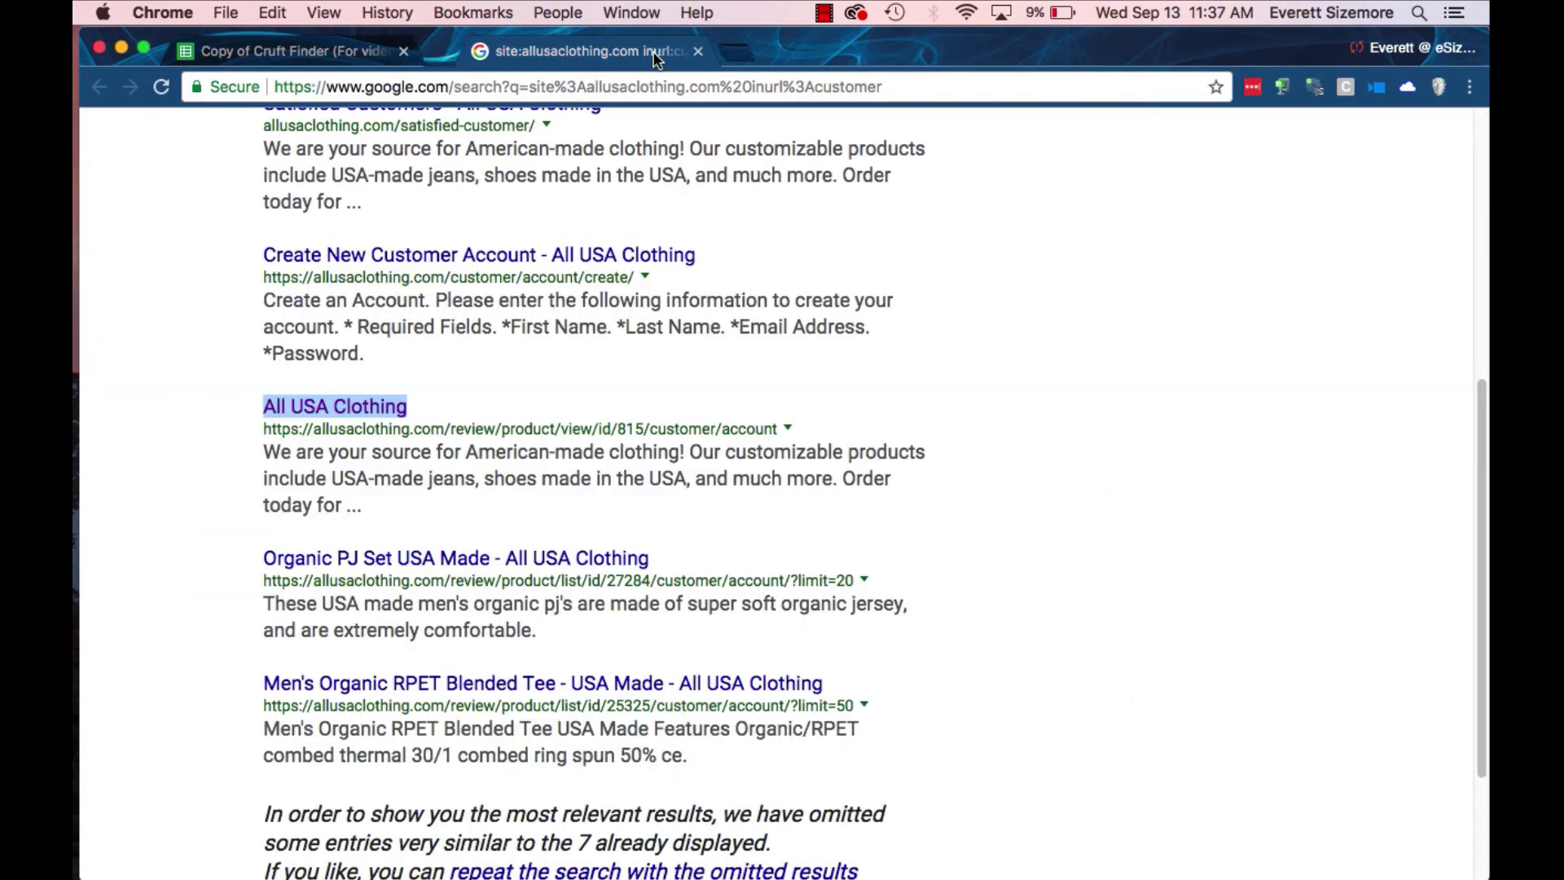
click(656, 52)
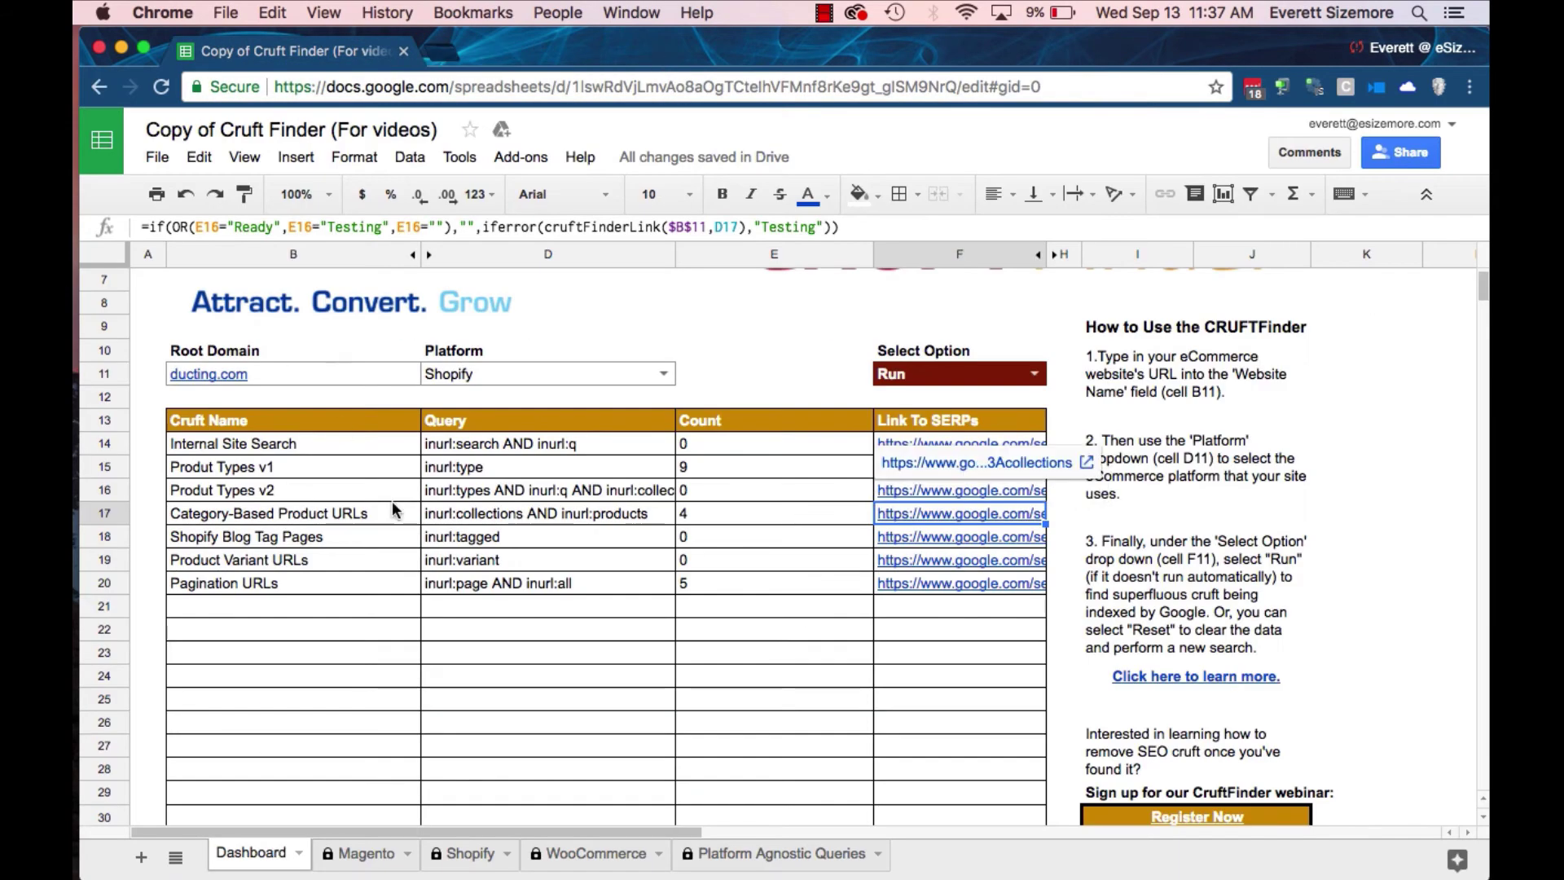
Reset the Cruft Finder results and set the platform to WooCommerce.
click(1035, 374)
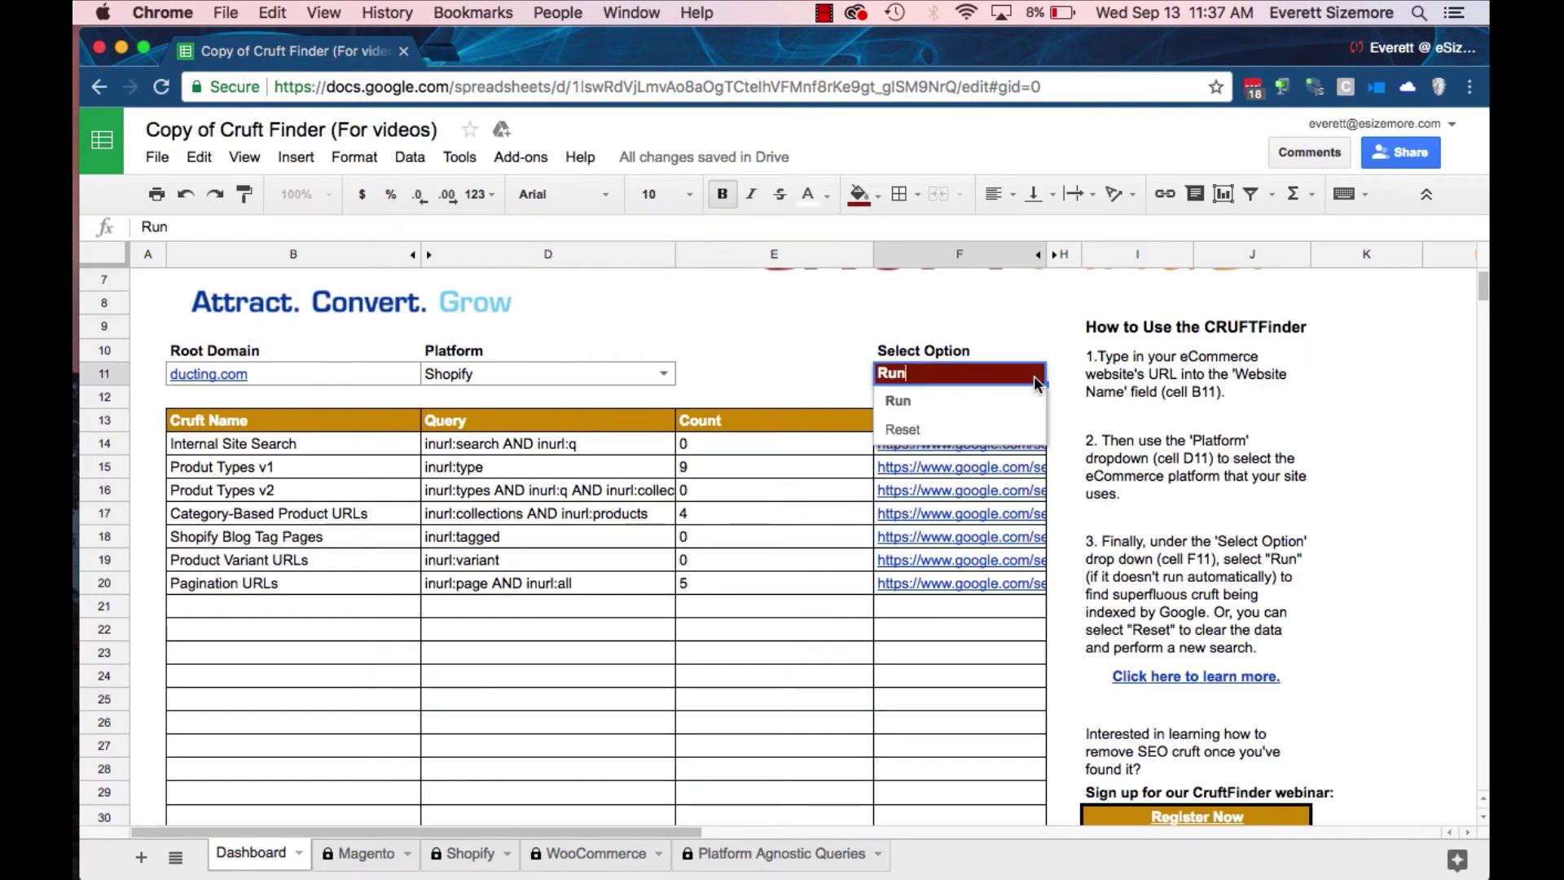
click(990, 427)
click(664, 373)
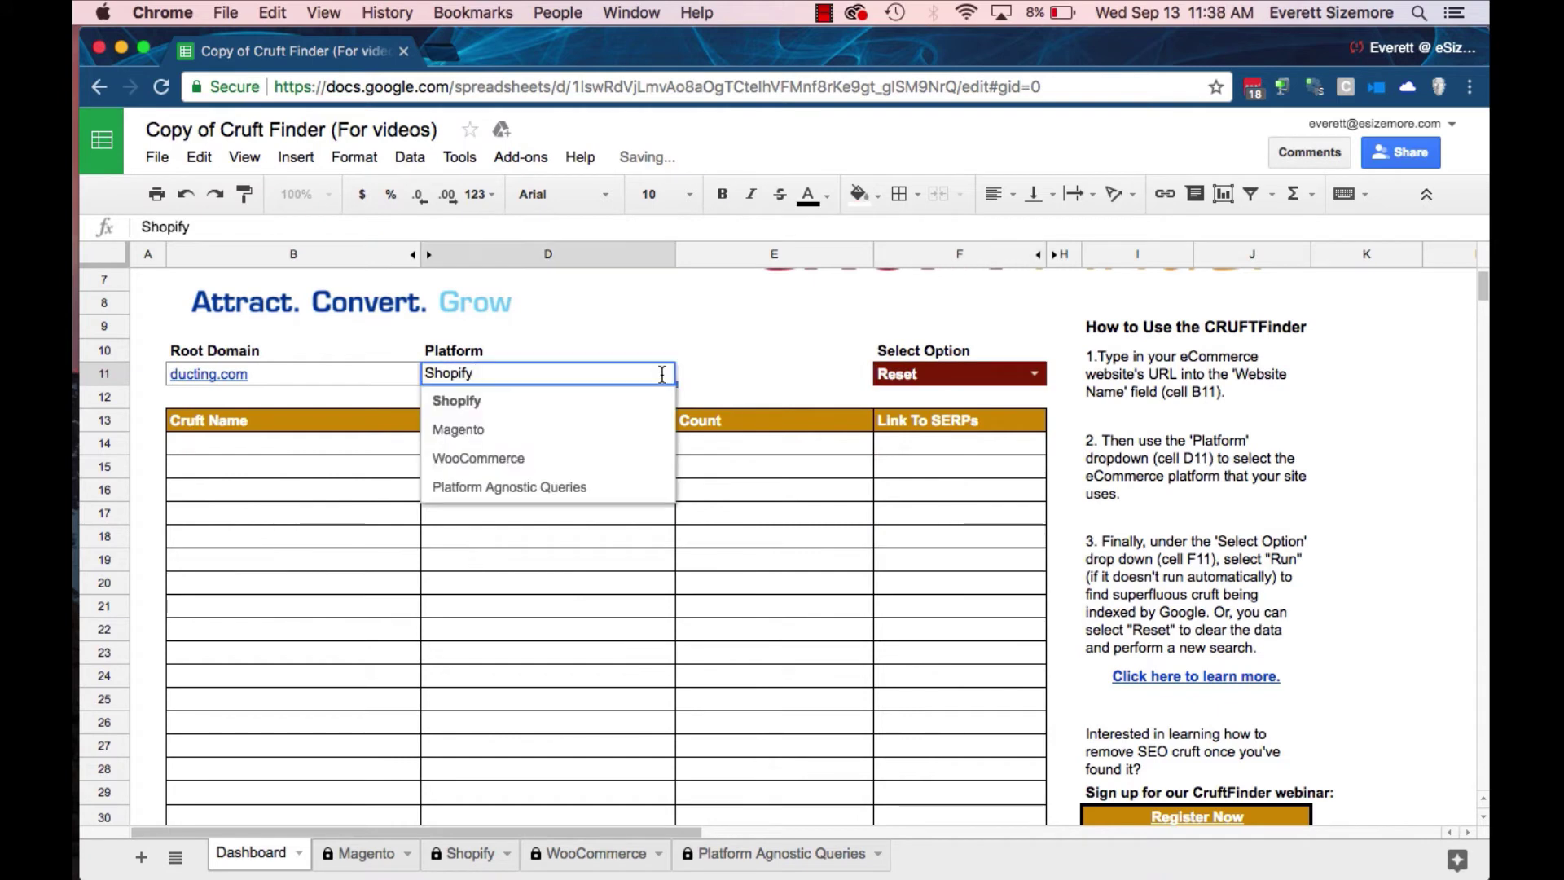
click(561, 459)
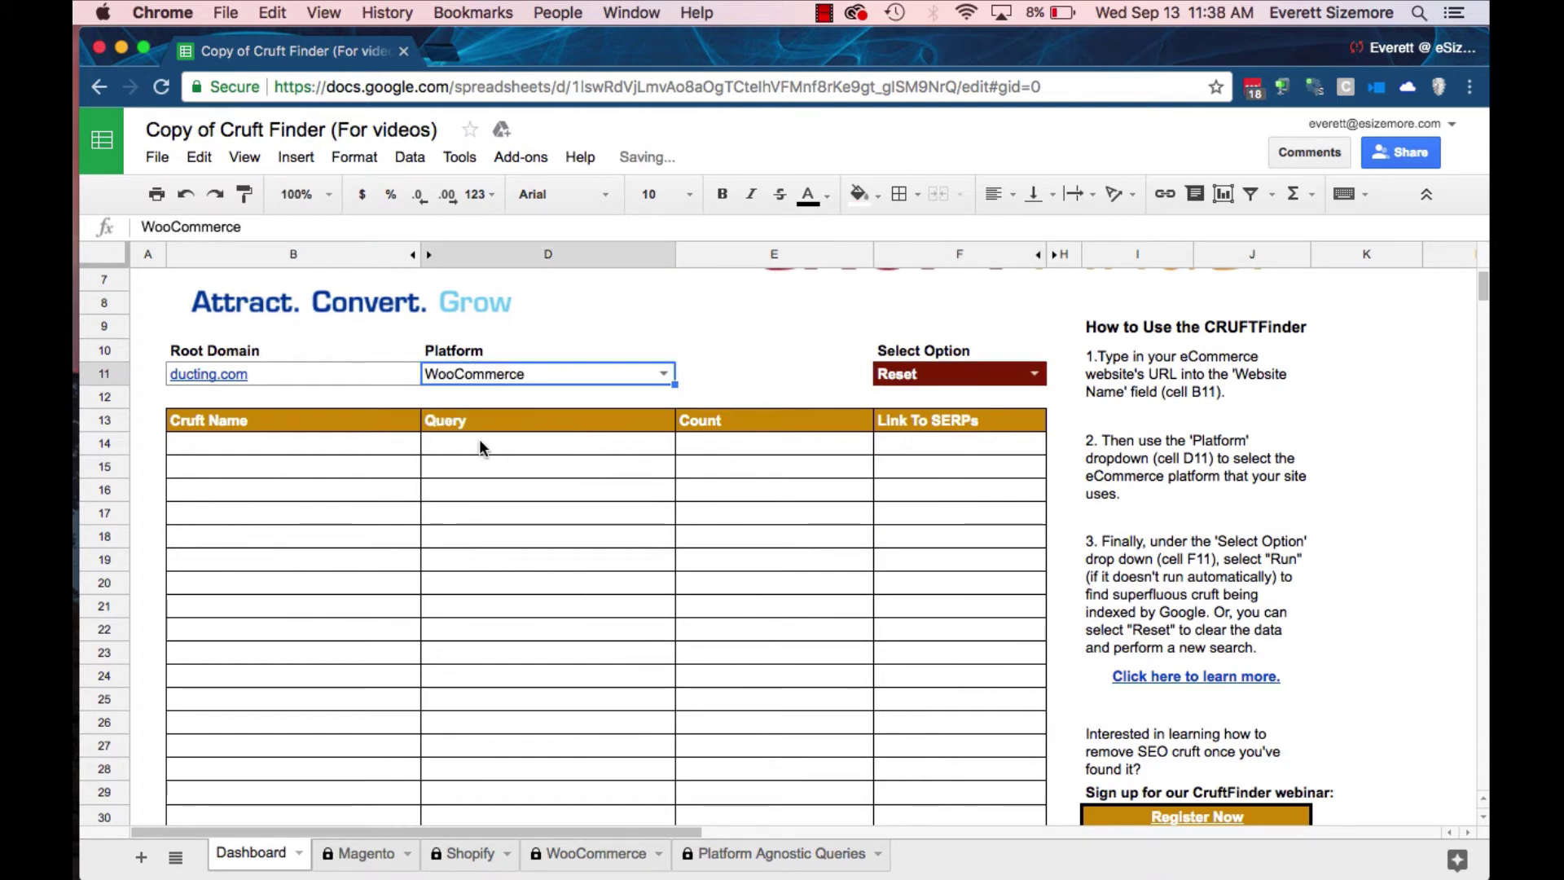
Set the root domain in cell B11 to baseballamerica.com.
key(super+Tab)
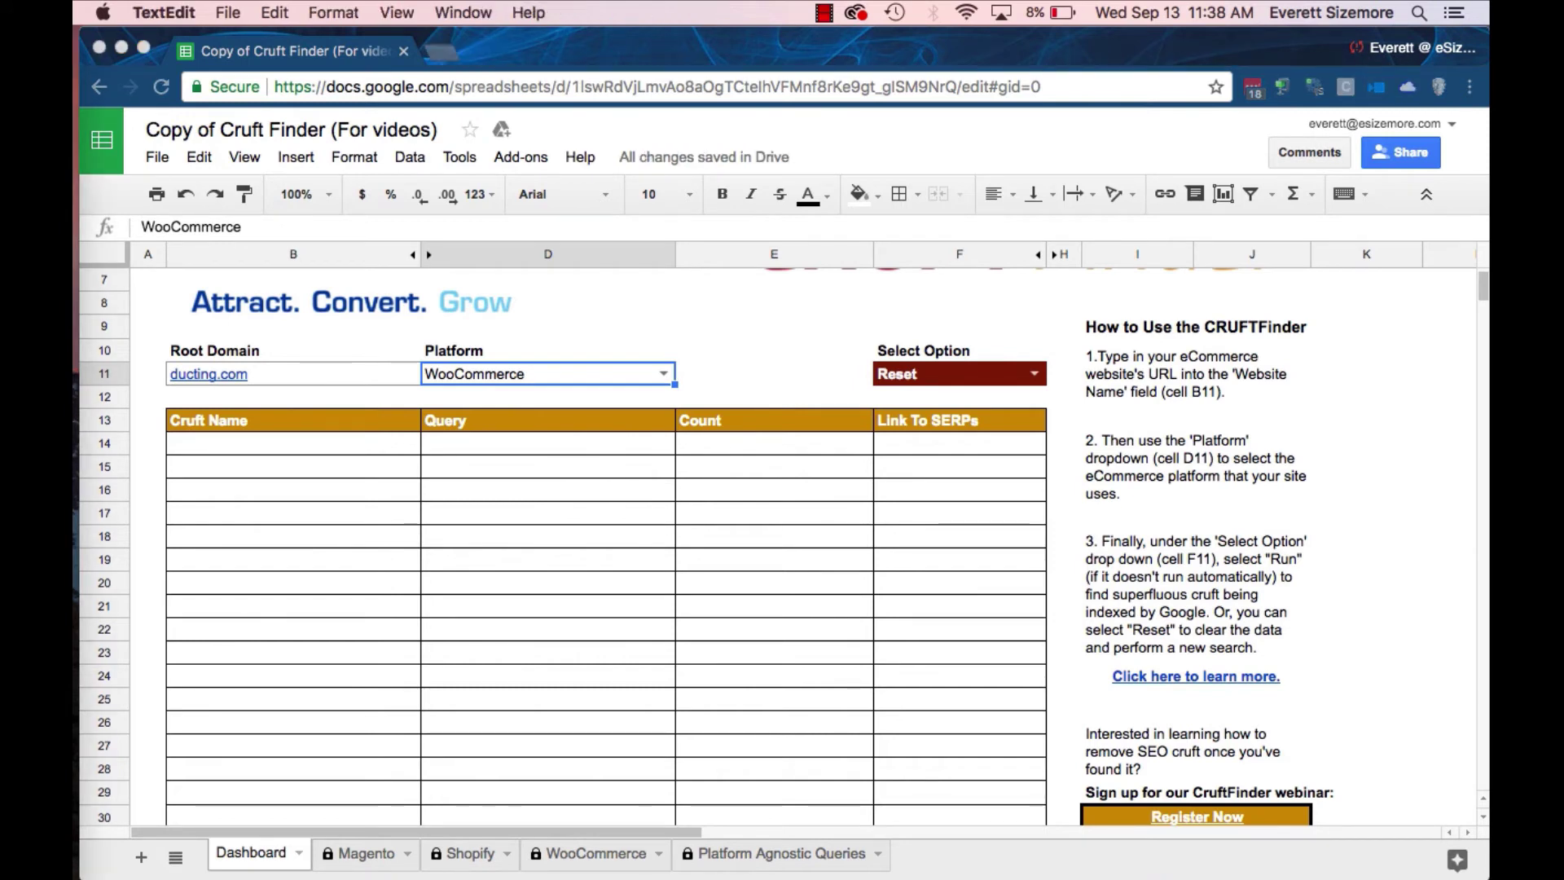
click(371, 398)
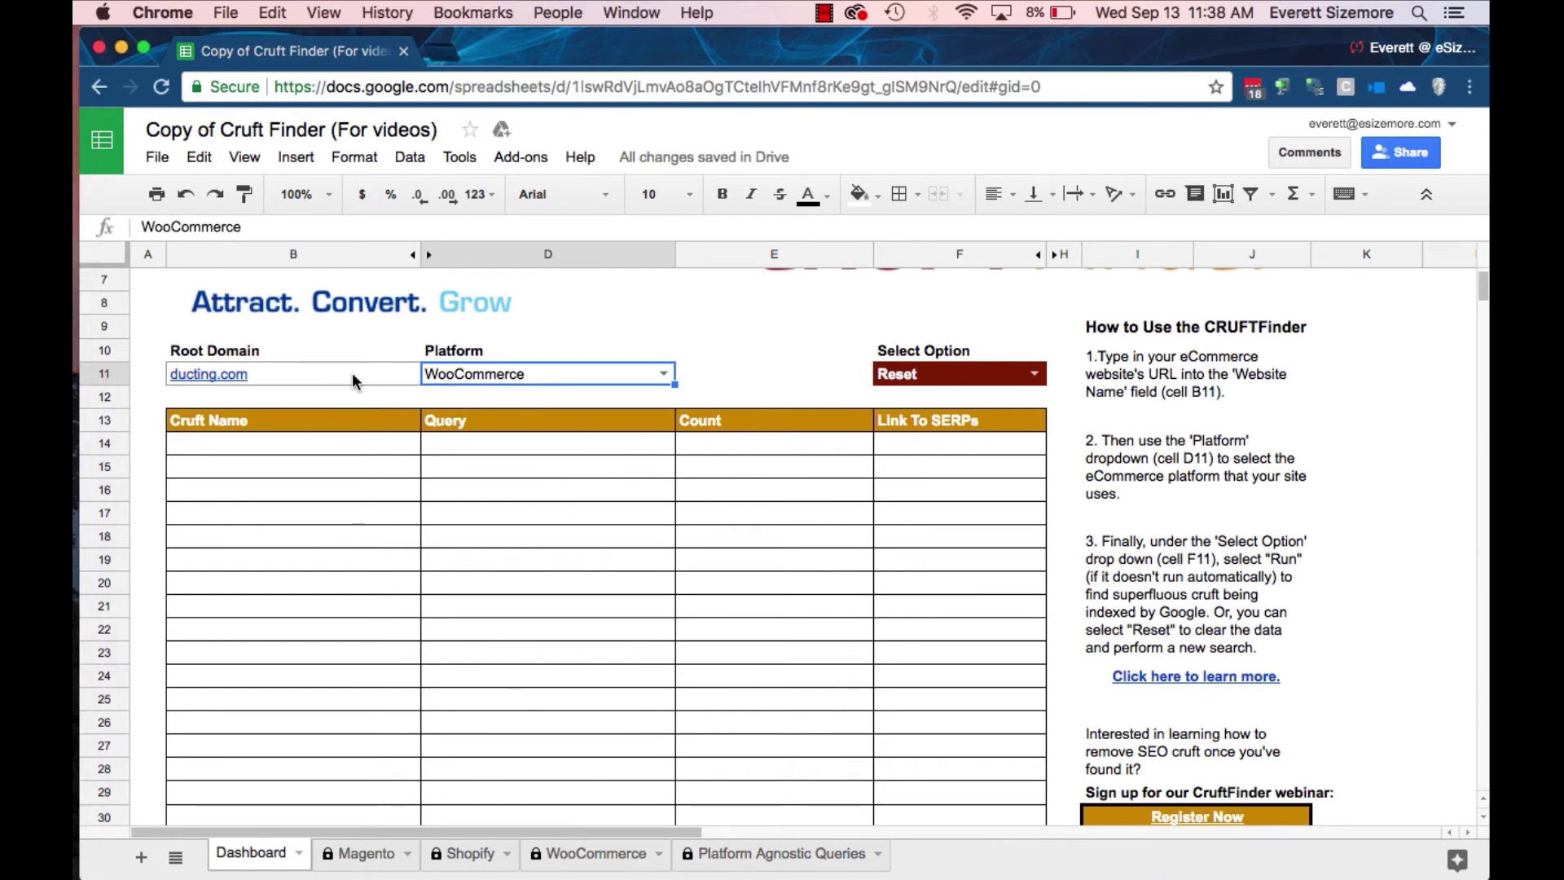
double_click(352, 375)
text(baseballamerica.com)
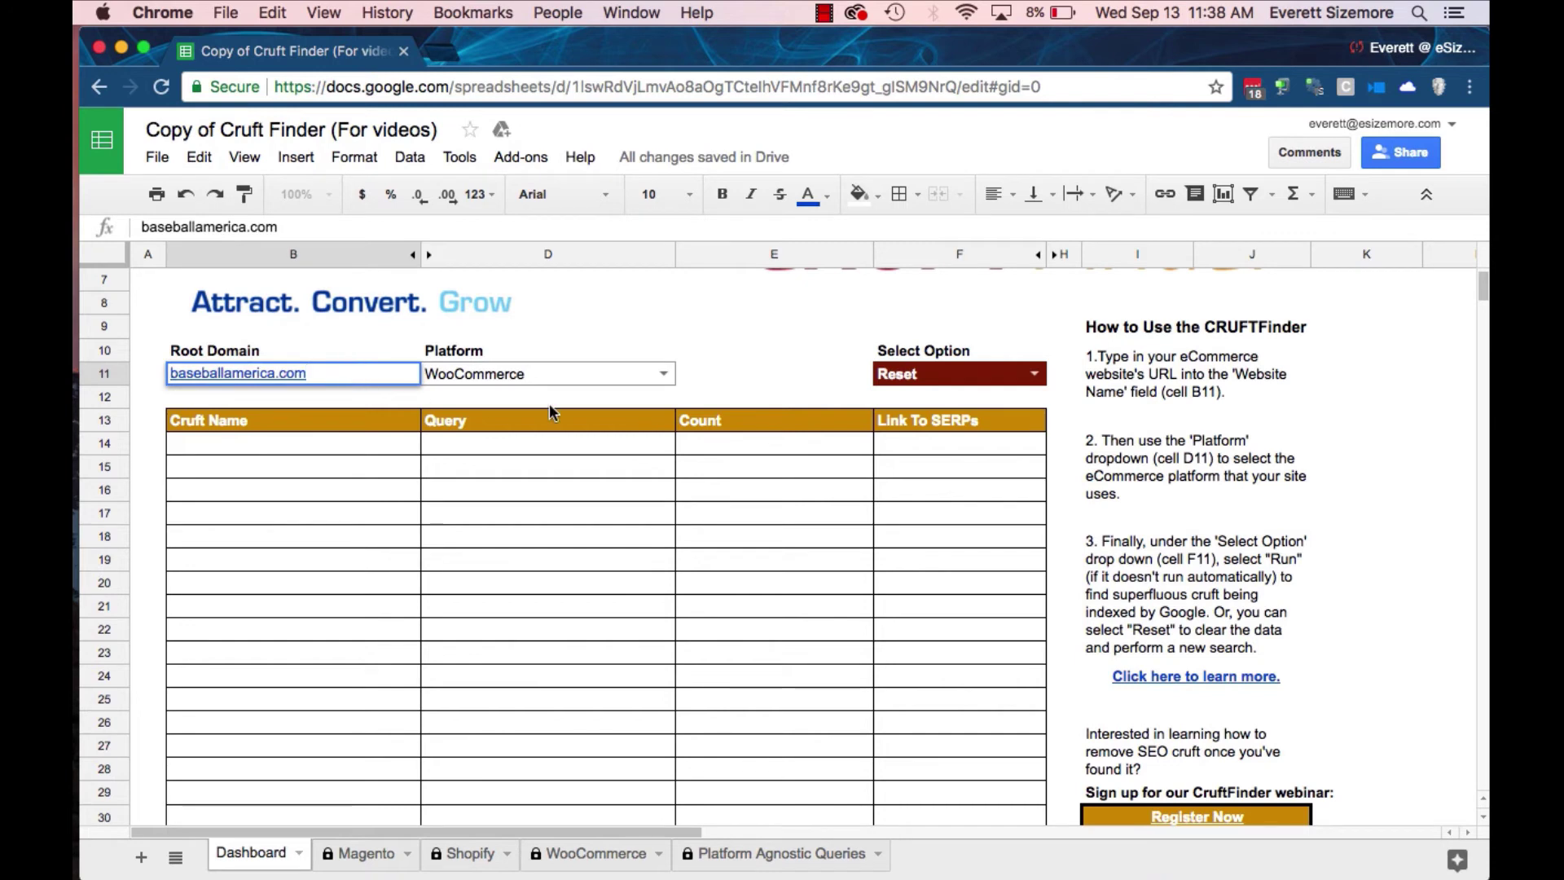
Run the WooCommerce queries for baseballamerica.com by setting the option in cell F11 to Run.
double_click(1038, 377)
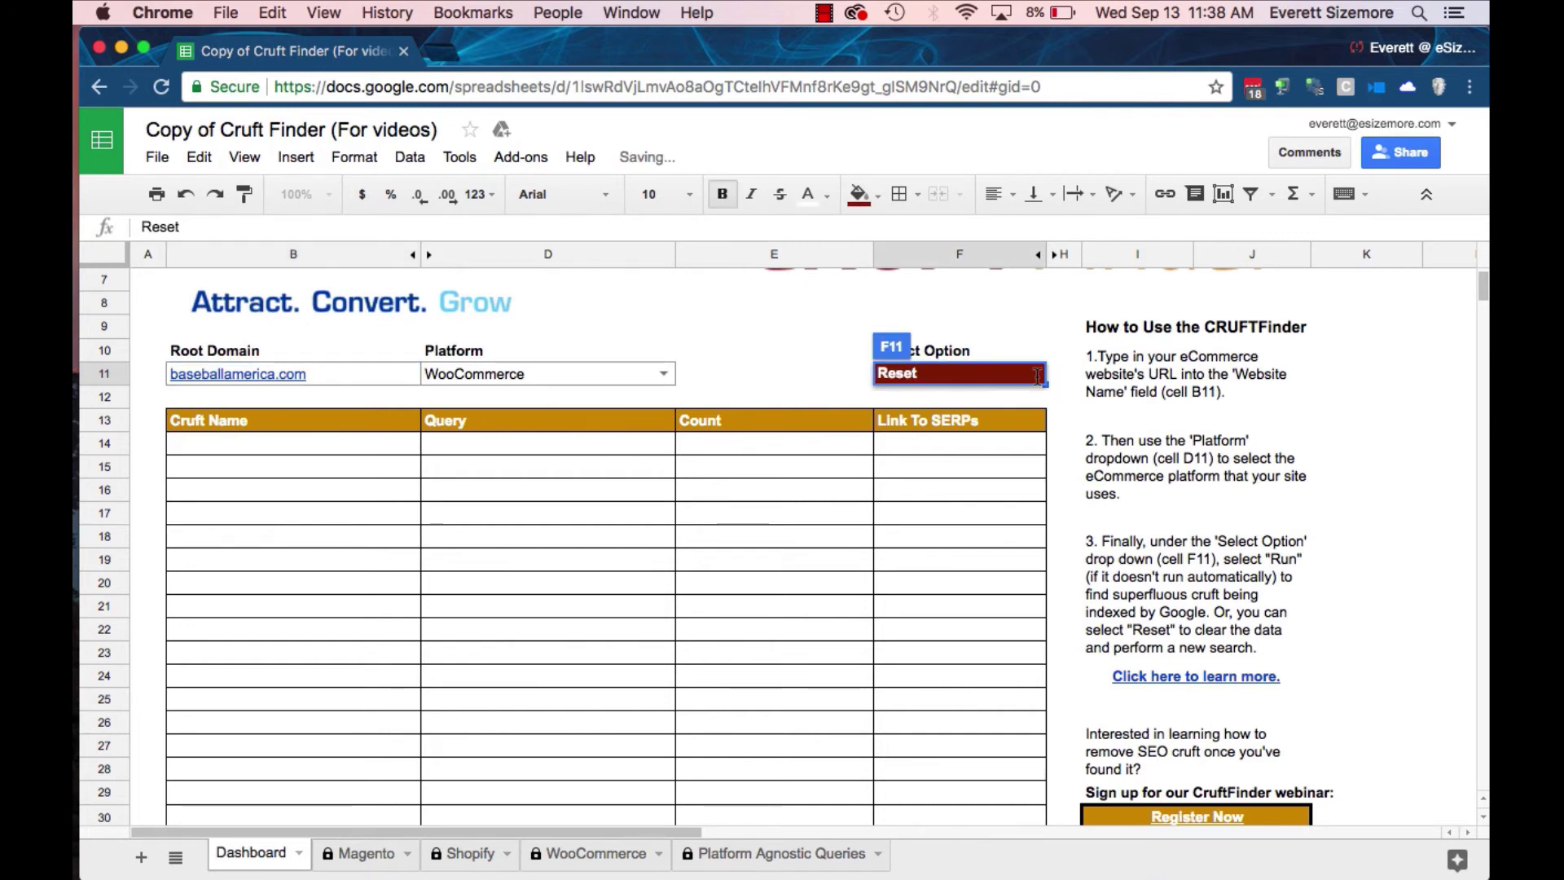
key(Escape)
click(1035, 373)
click(1003, 425)
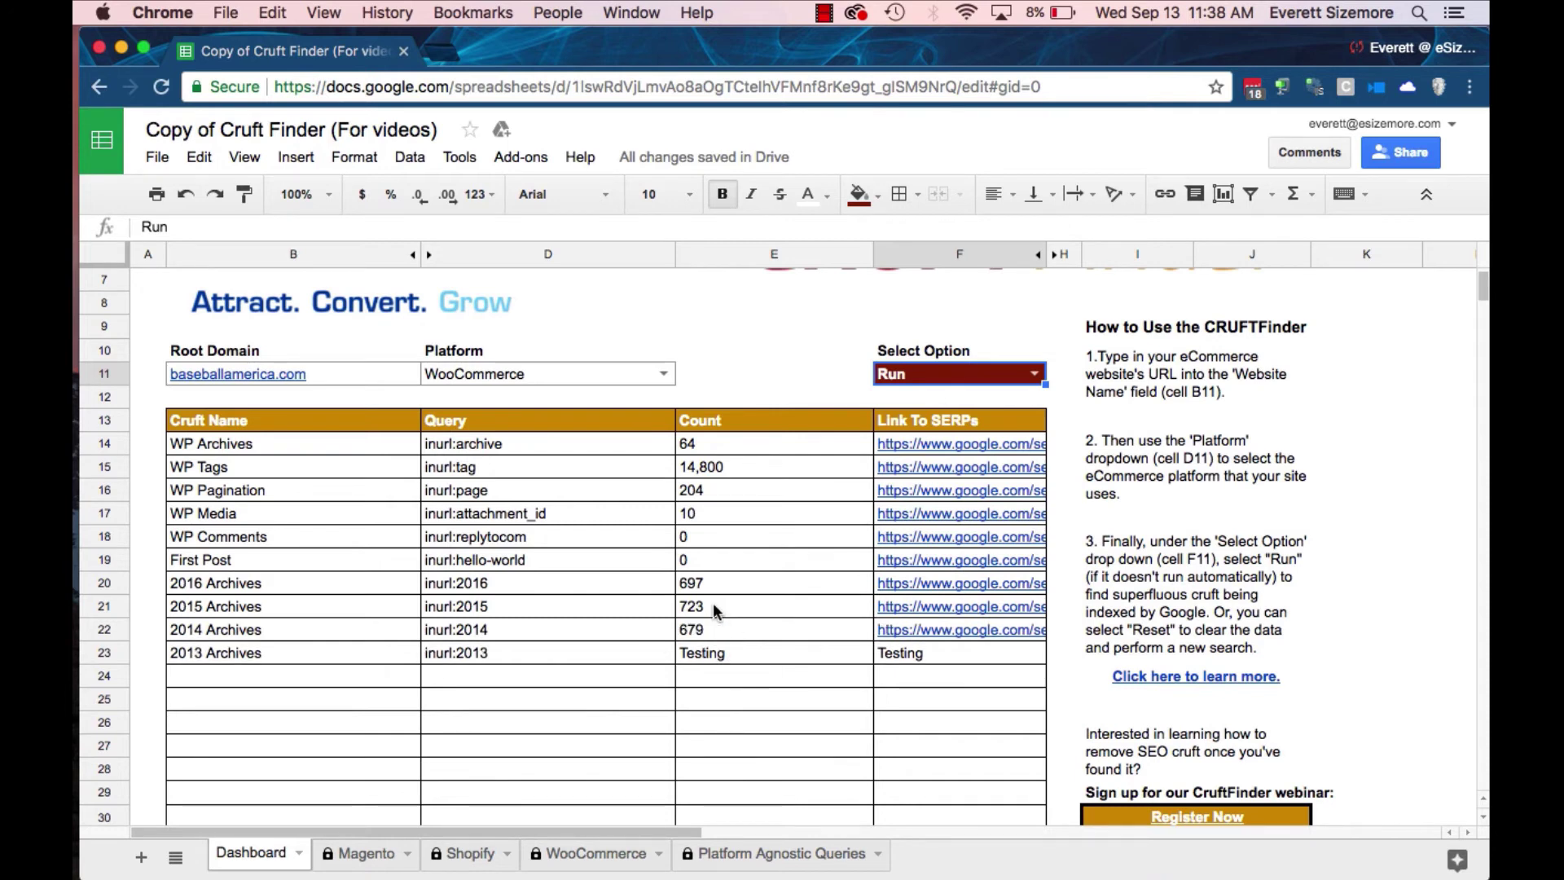
Examine the count and query of the First Post row in the baseballamerica.com results.
click(695, 561)
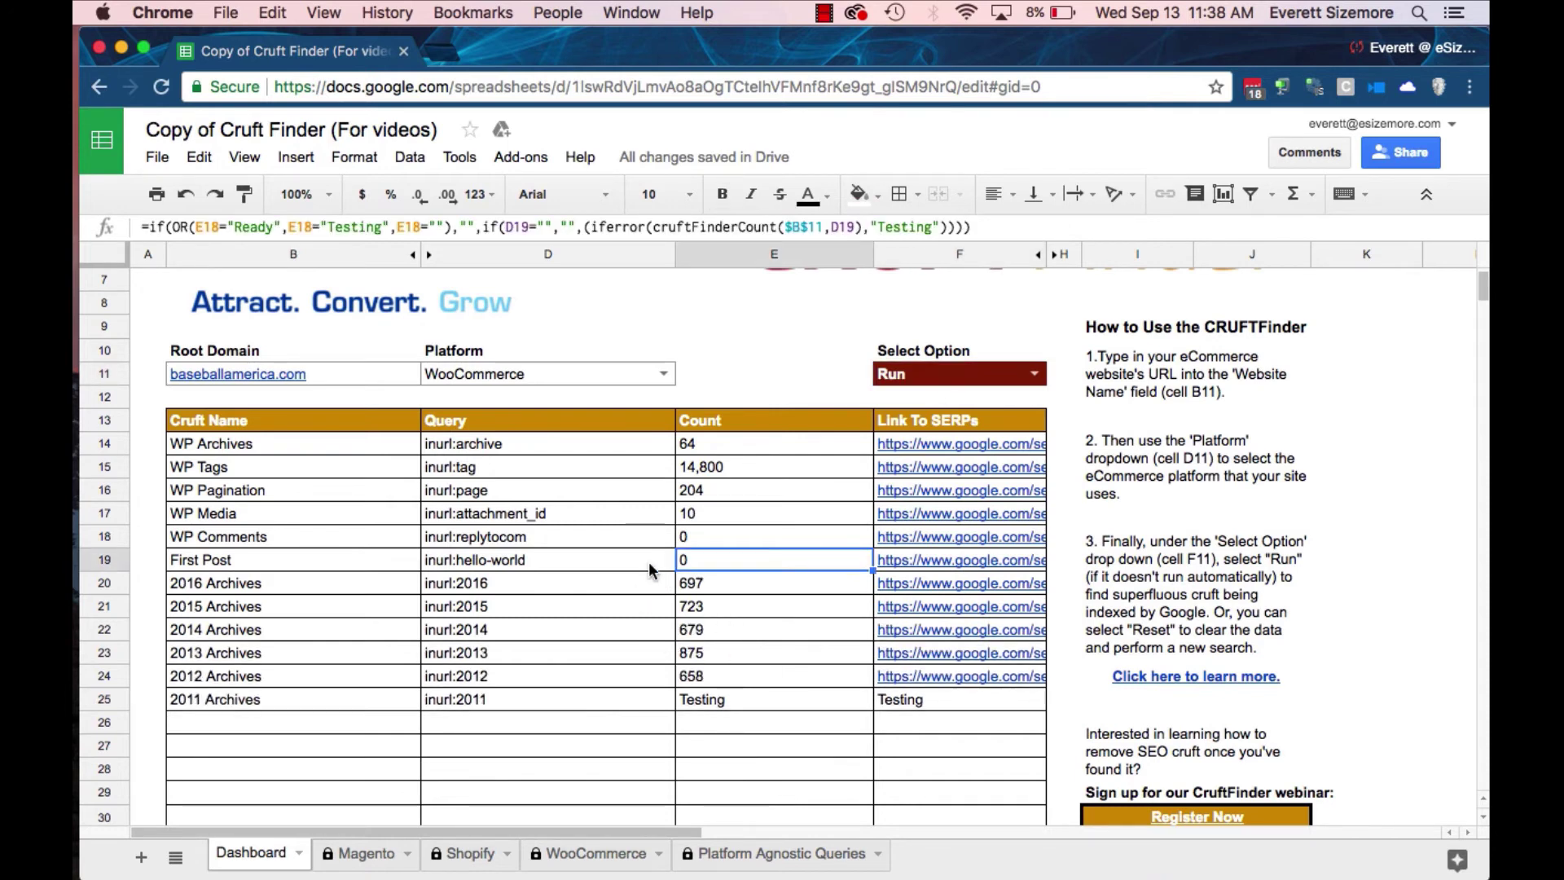
click(515, 554)
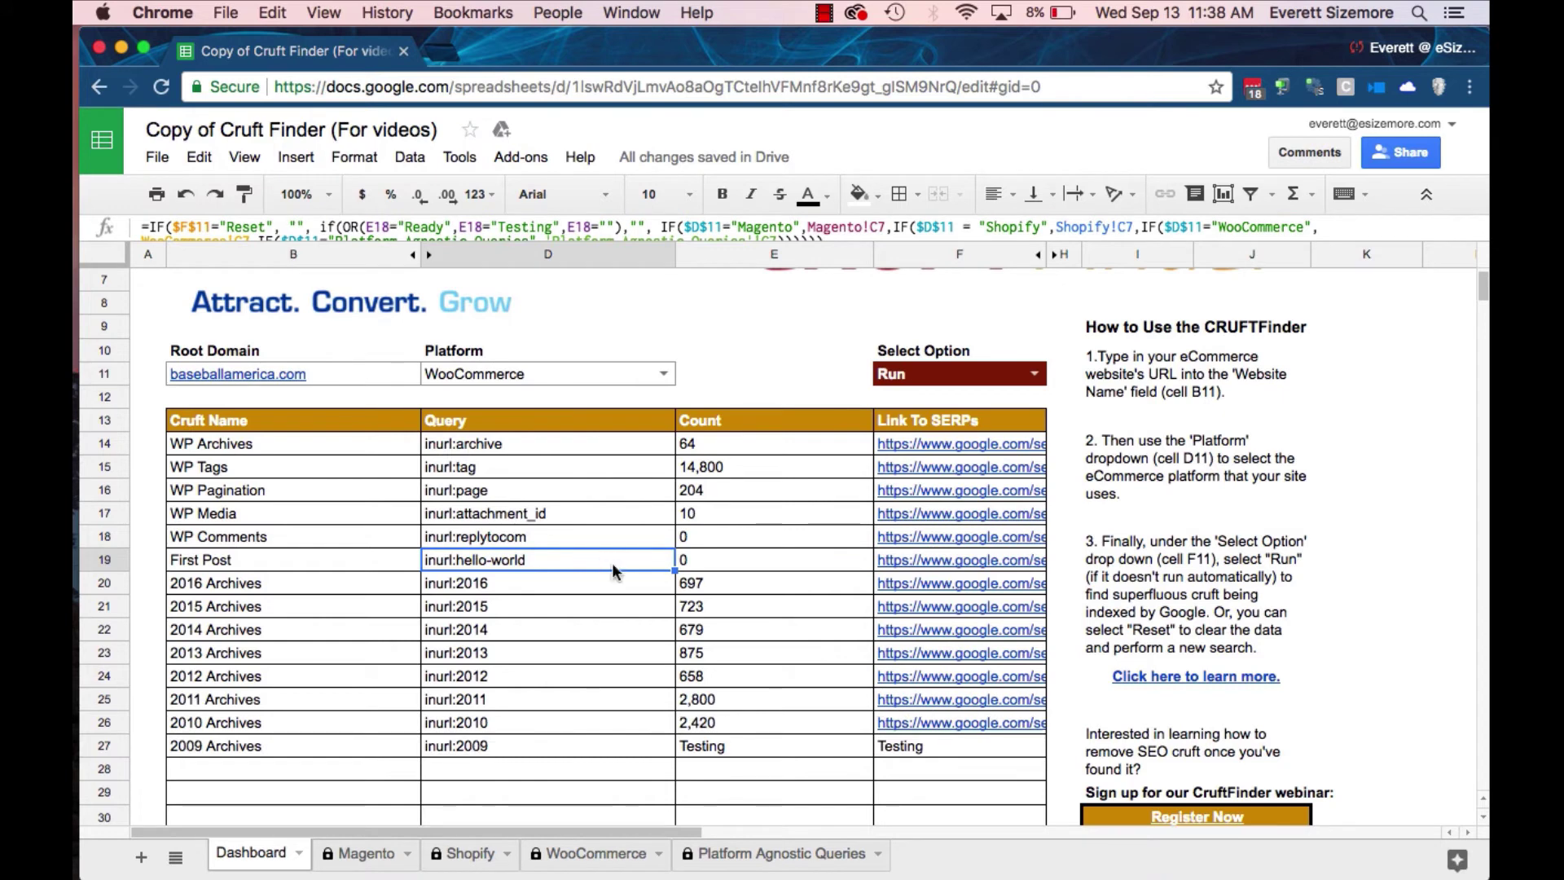
Review the WP Tags row for baseballamerica.com and open its Google results for the inurl:tag query.
click(726, 468)
click(507, 466)
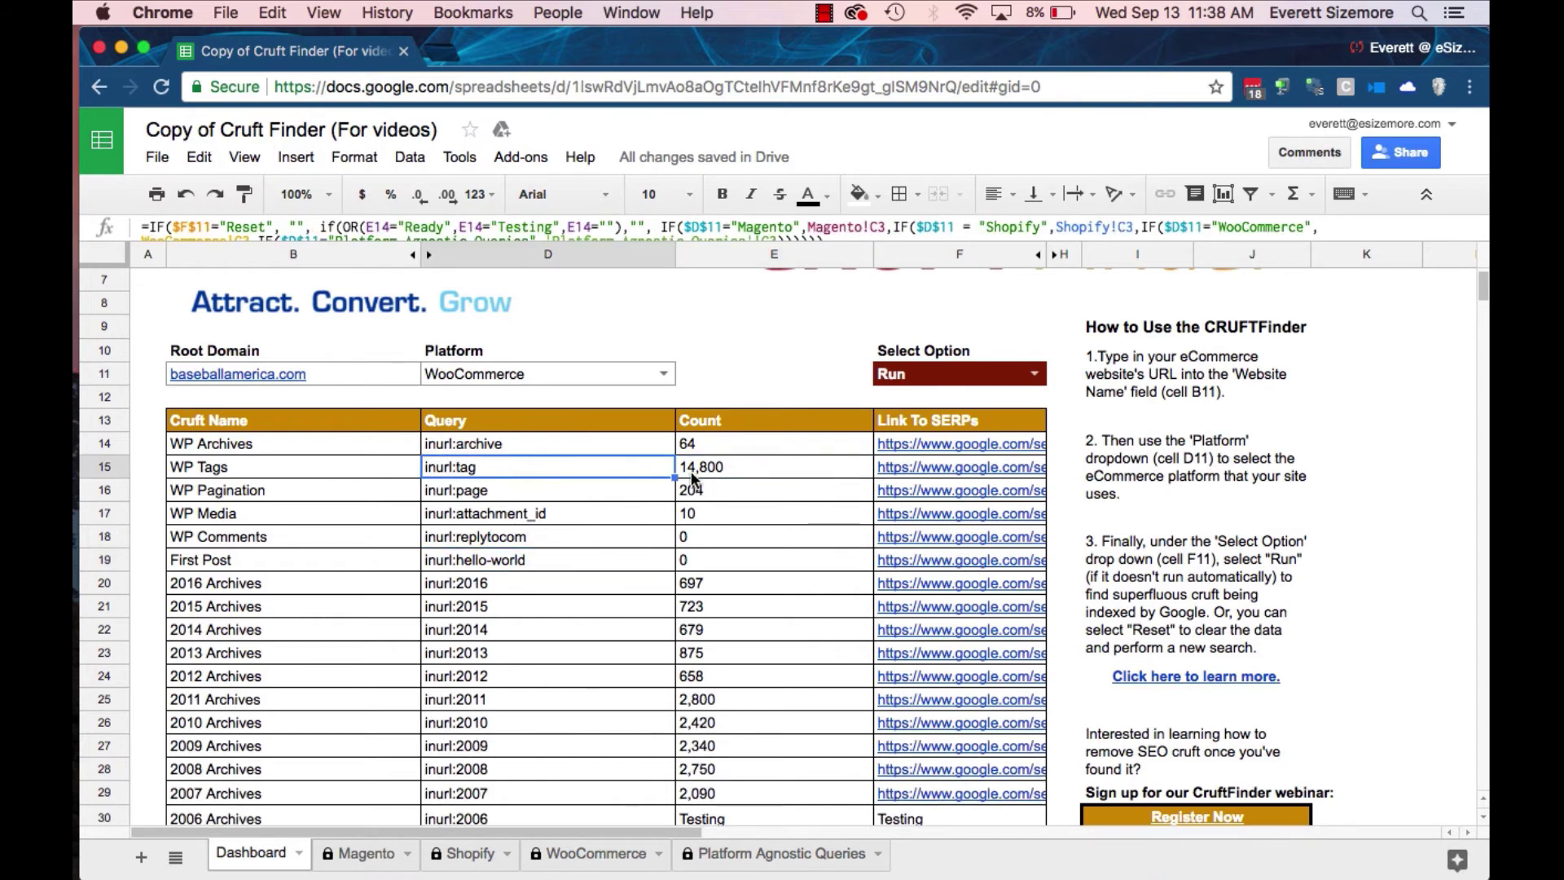
click(782, 466)
click(897, 463)
click(949, 444)
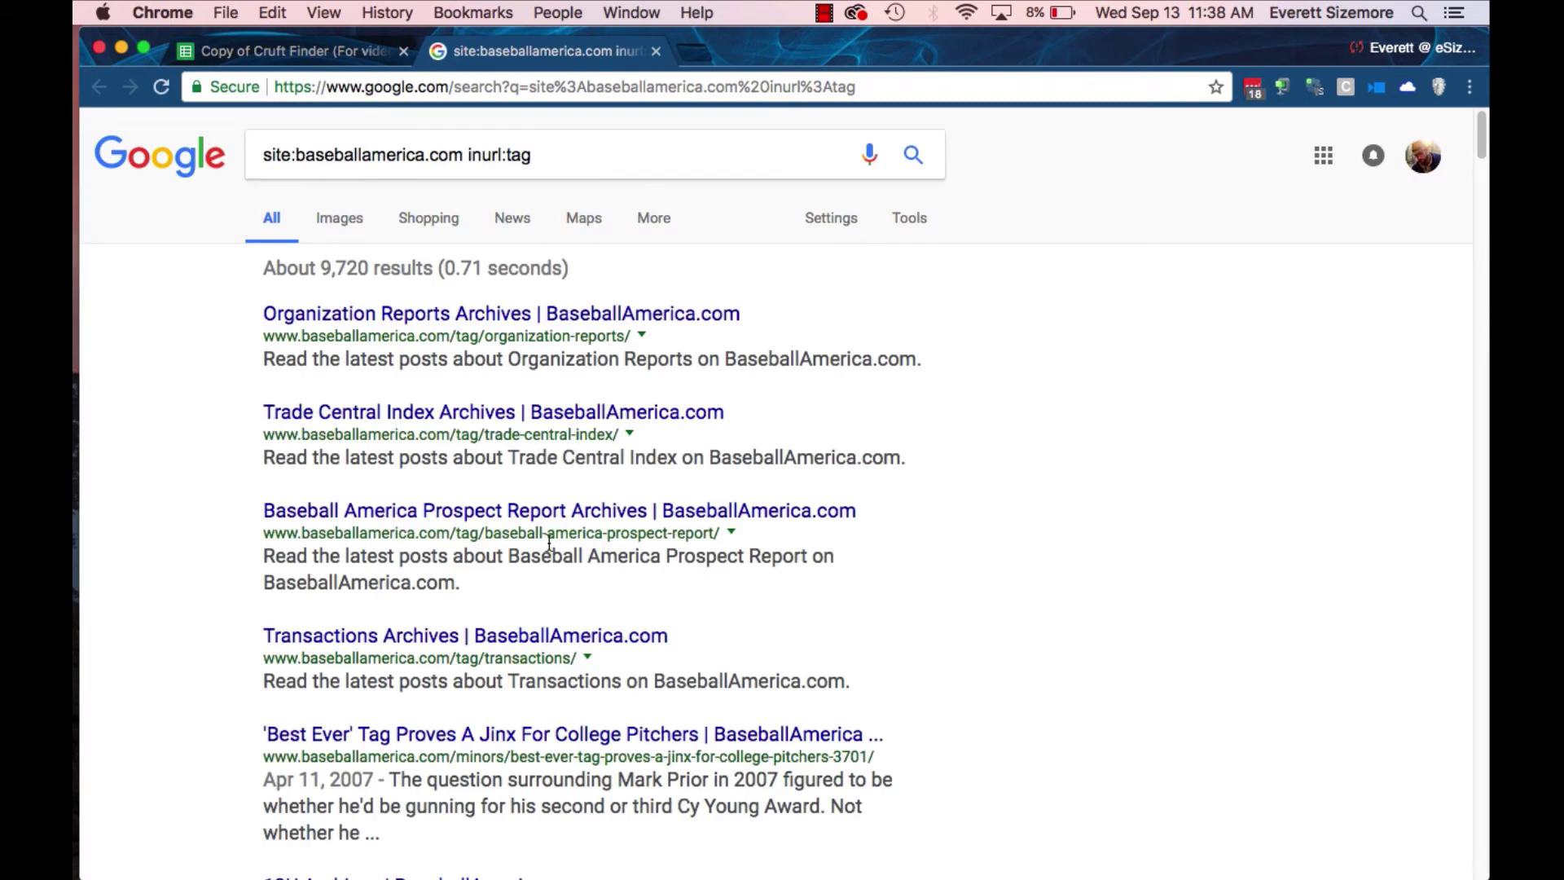
Open the Organization Reports Archives result and examine the tag page and the tag folder in its URL.
click(611, 316)
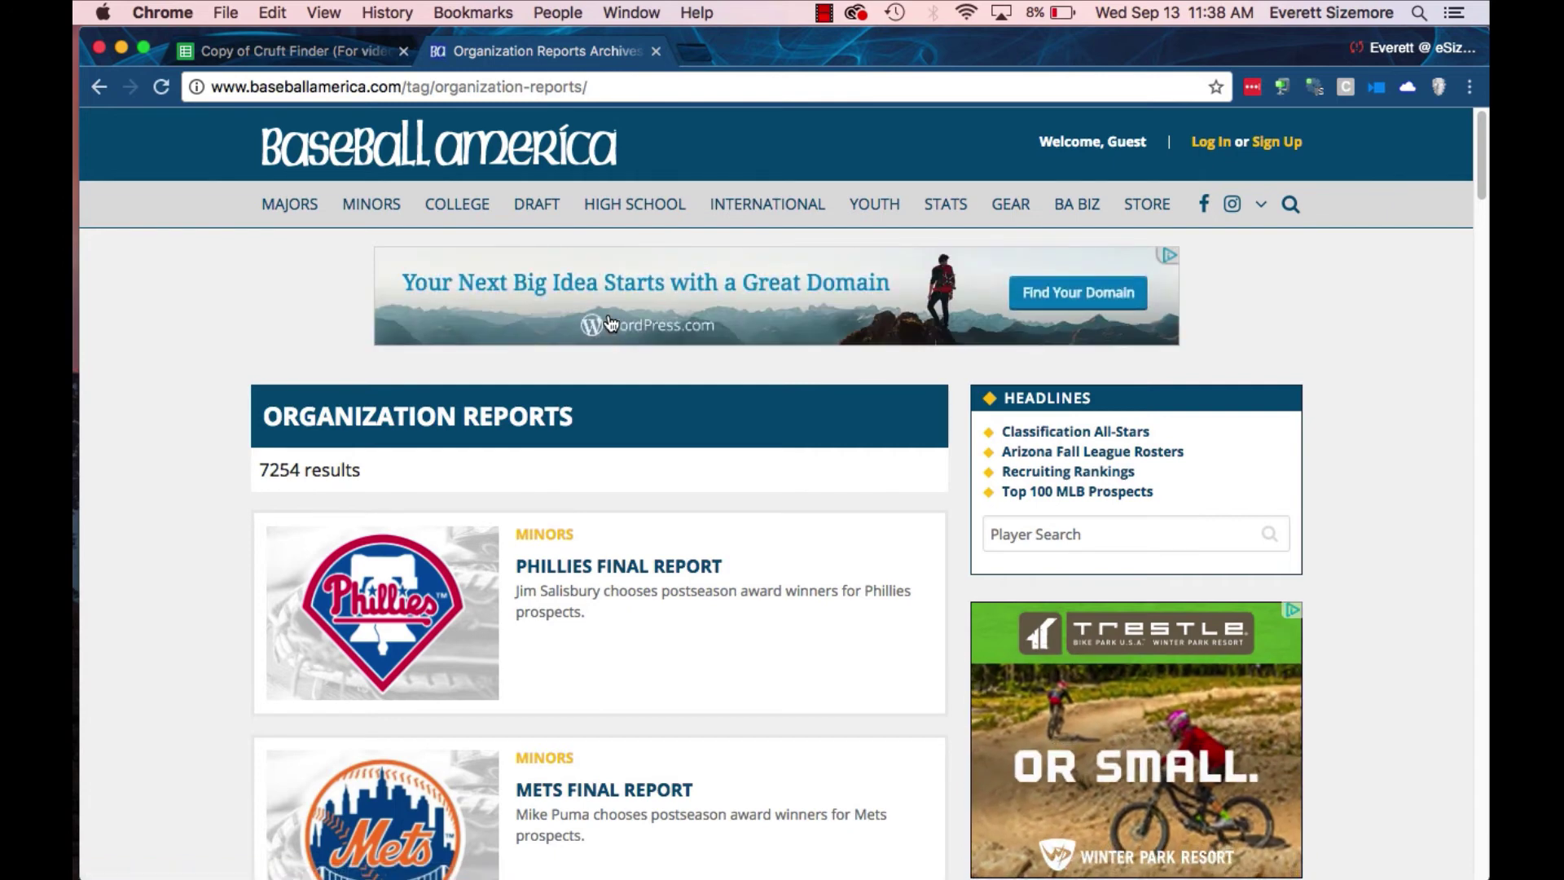
scroll(282, 513, down, 3)
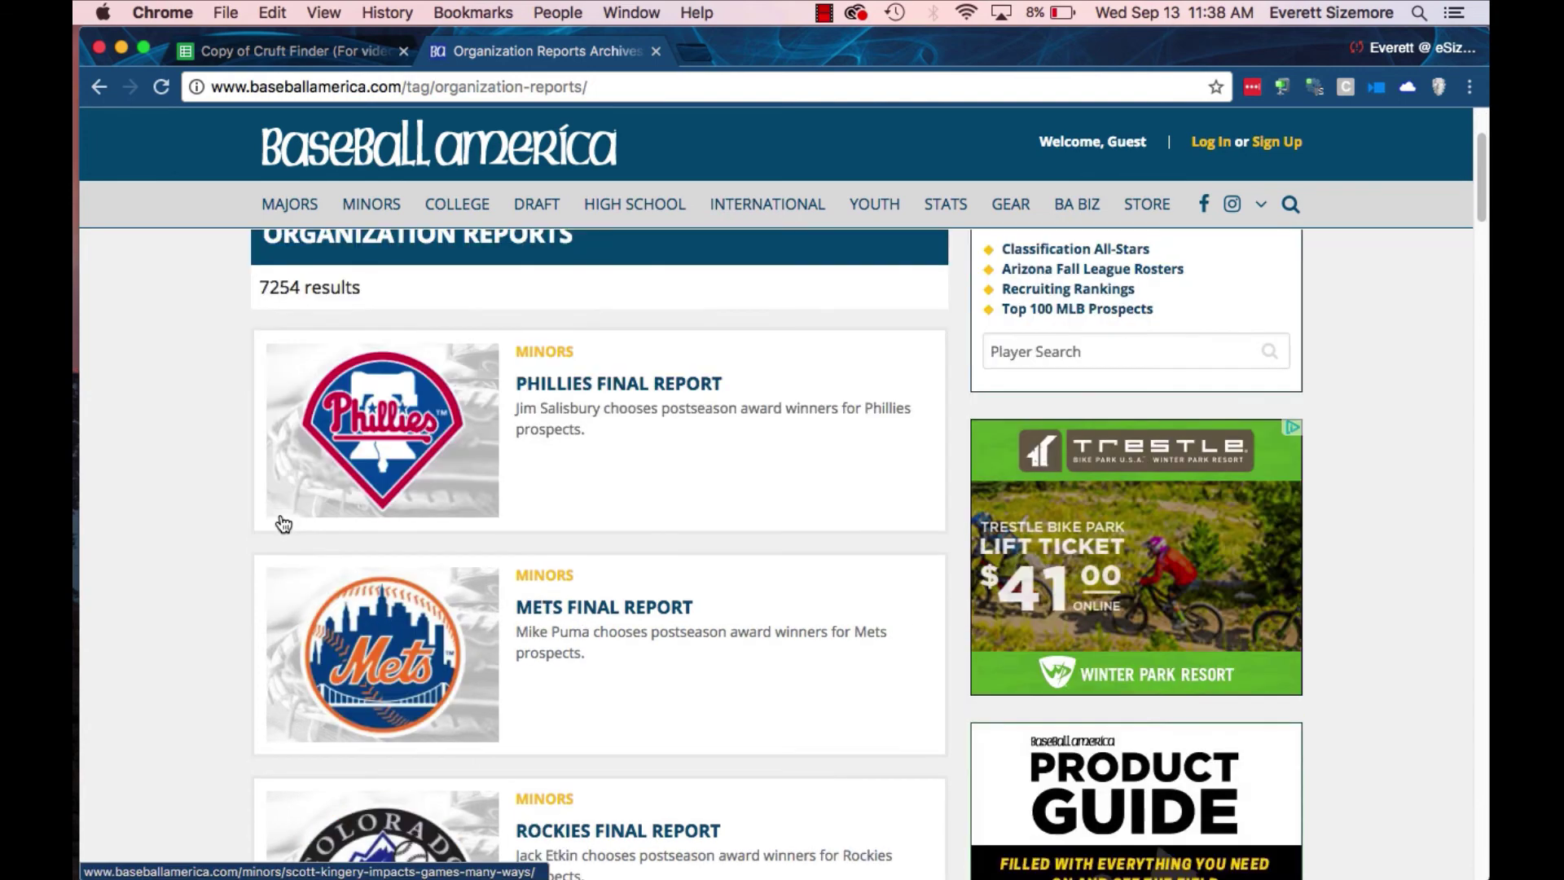
scroll(285, 523, up, 3)
click(410, 88)
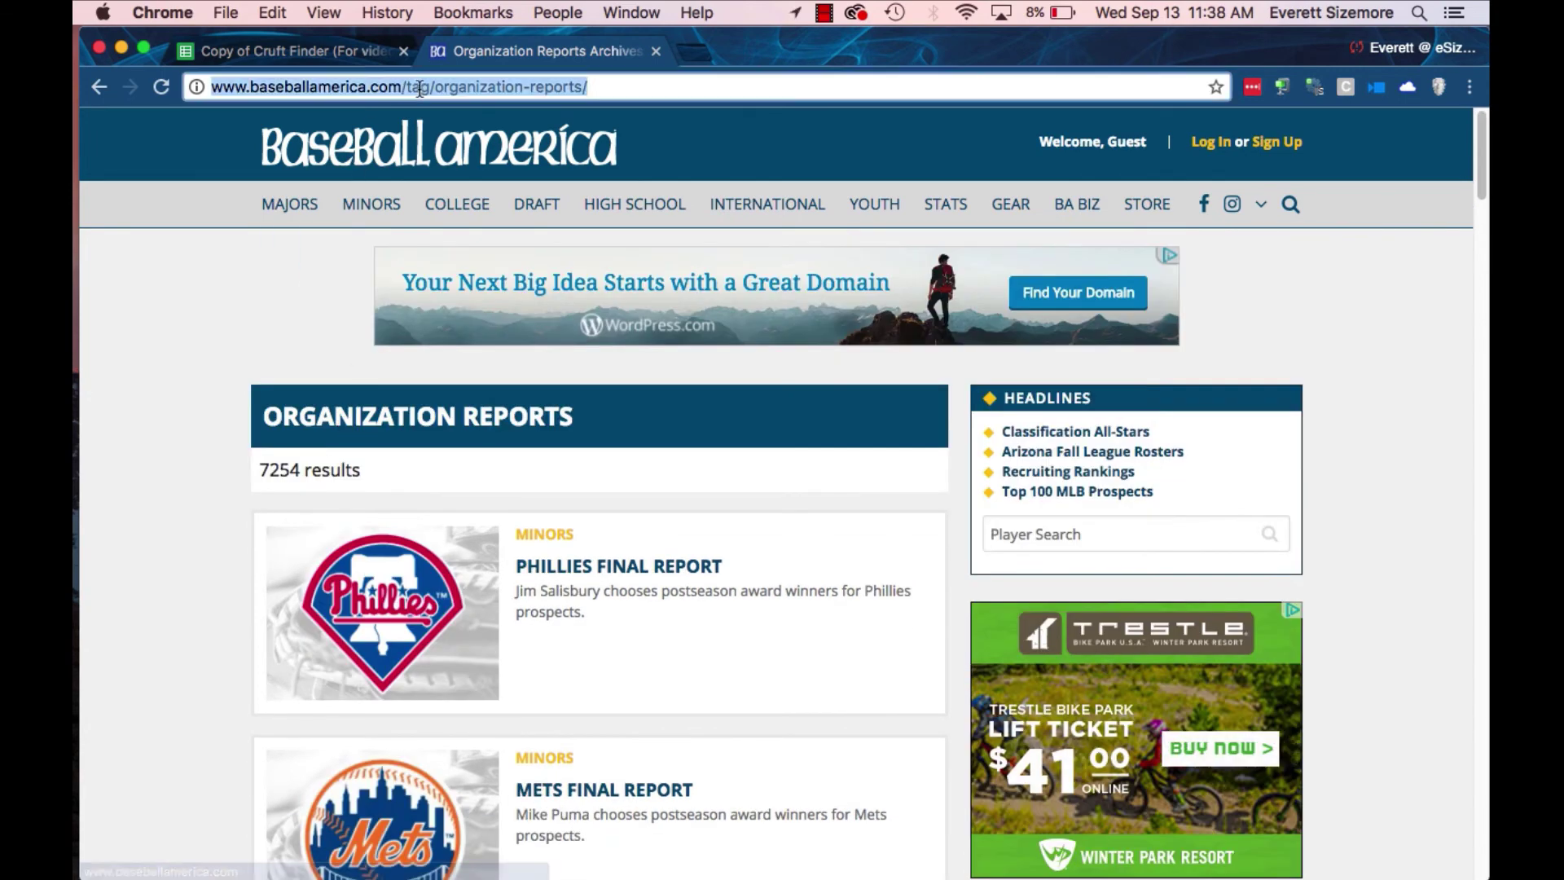
click(410, 88)
drag(409, 88, 429, 88)
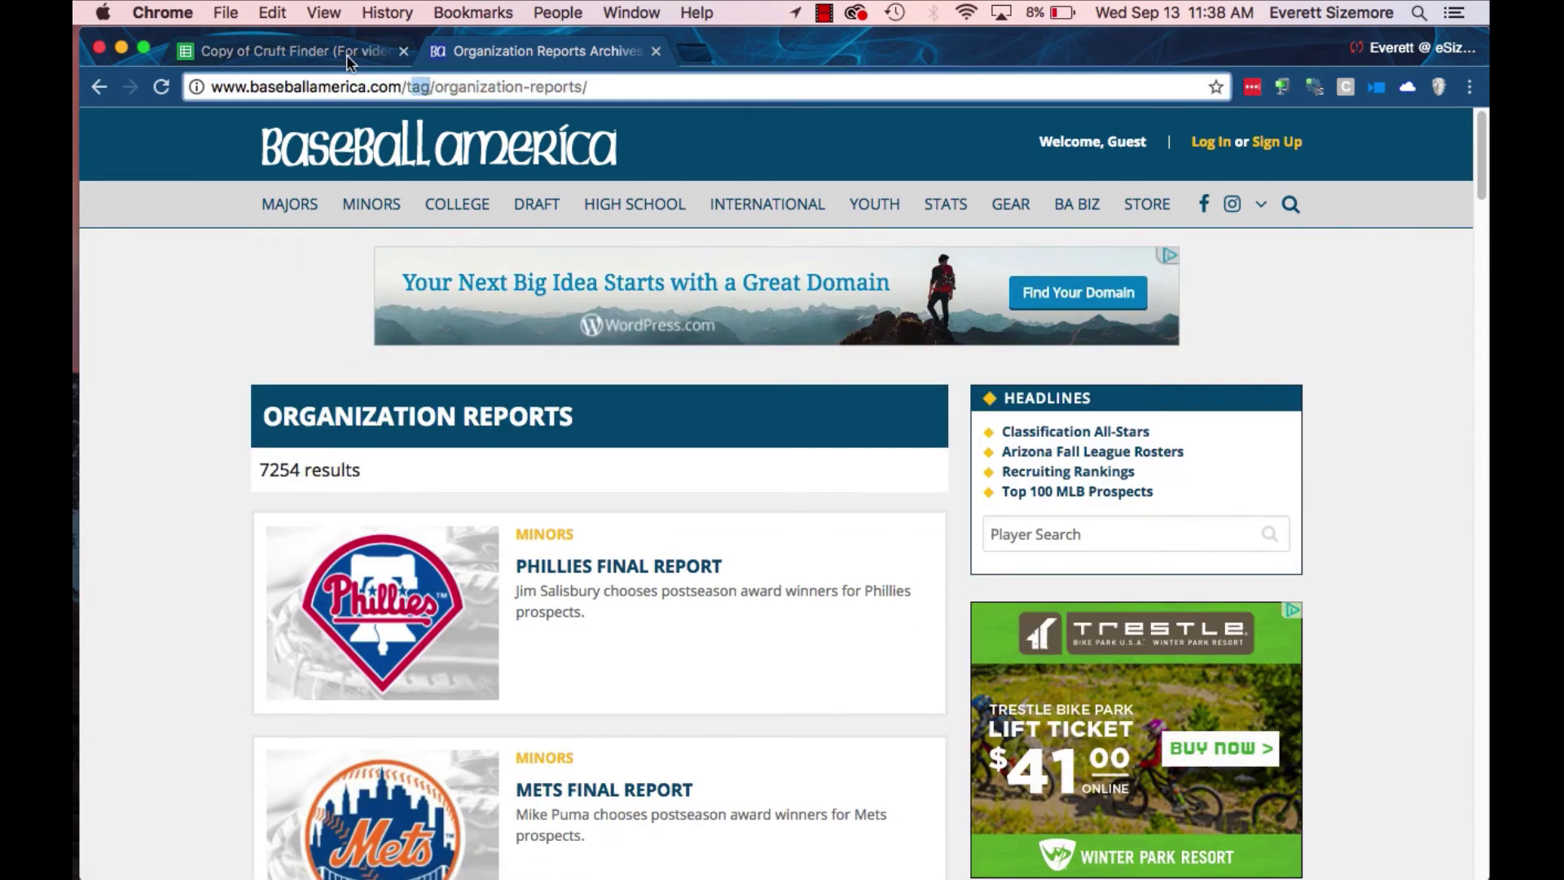
click(434, 88)
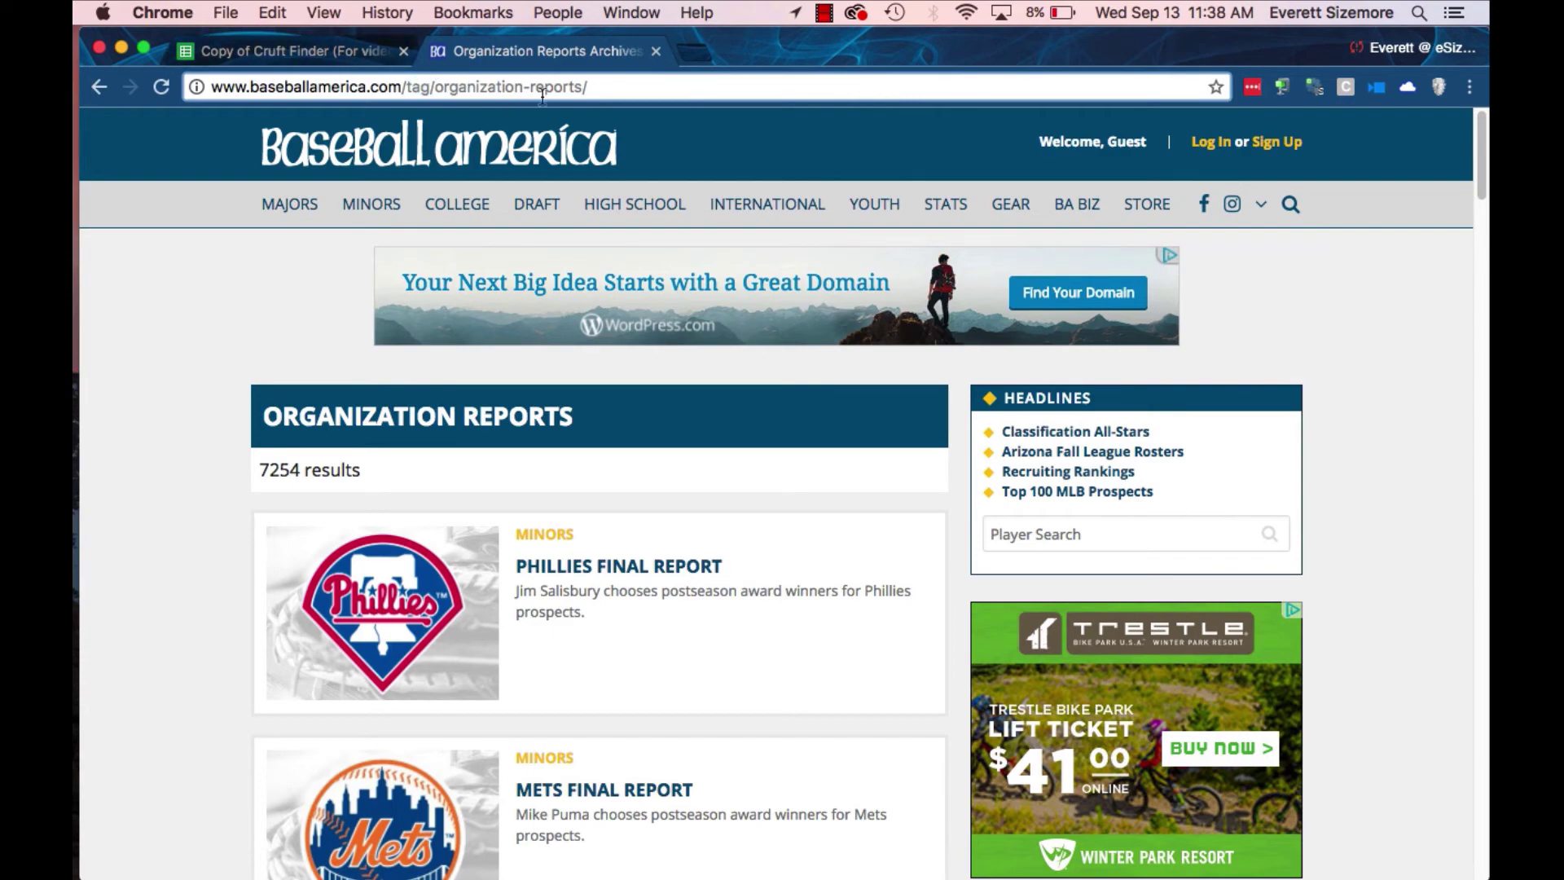
Return to the spreadsheet, open the WP Media row's Google results, and close the Organization Reports page.
click(312, 54)
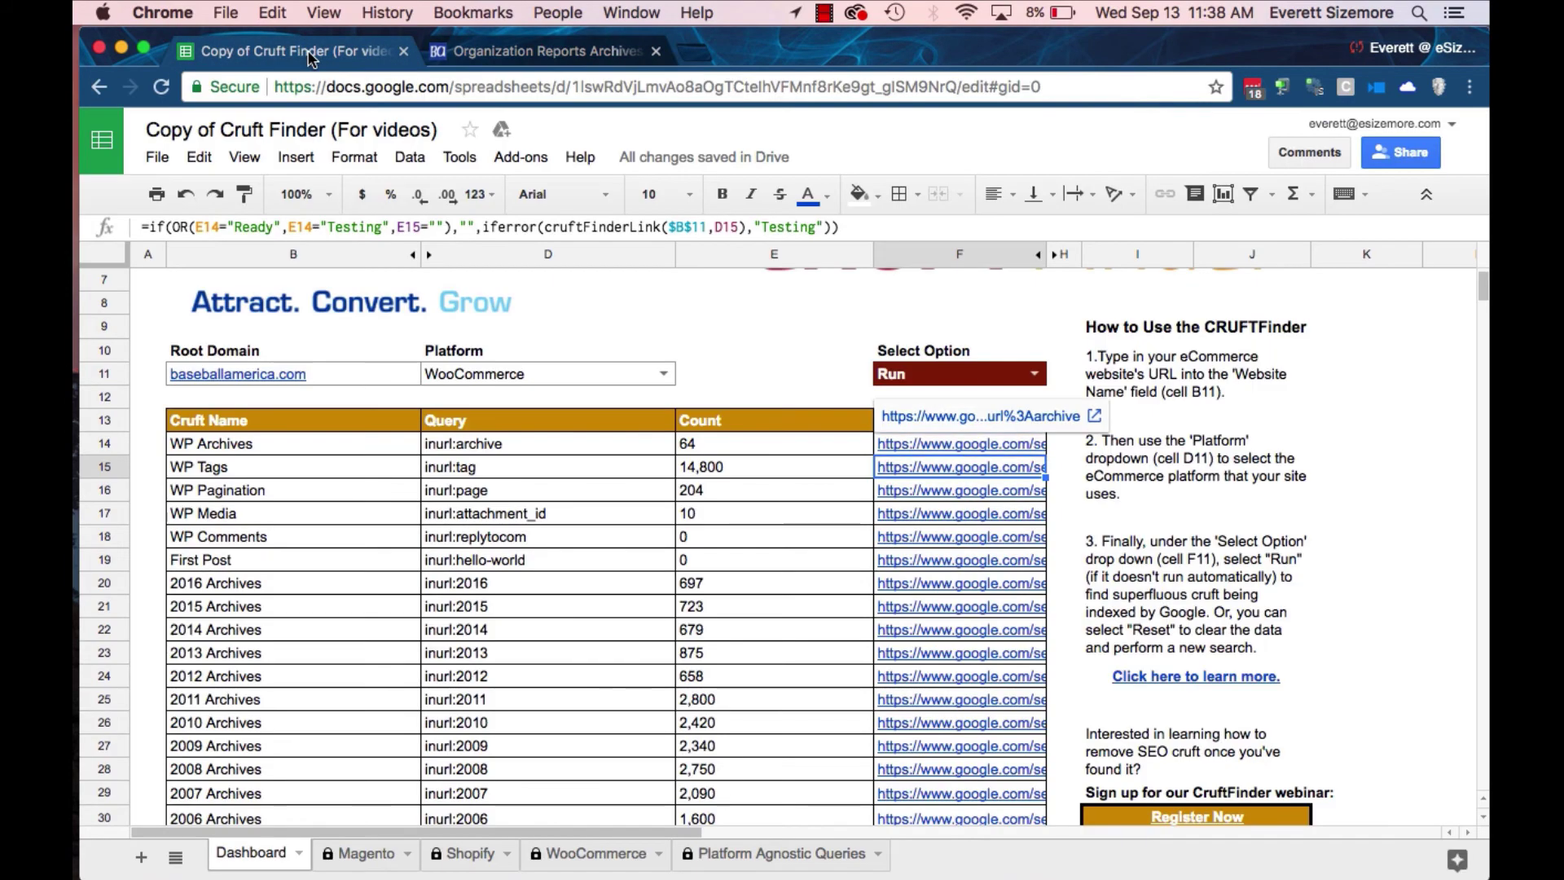
click(550, 468)
click(554, 487)
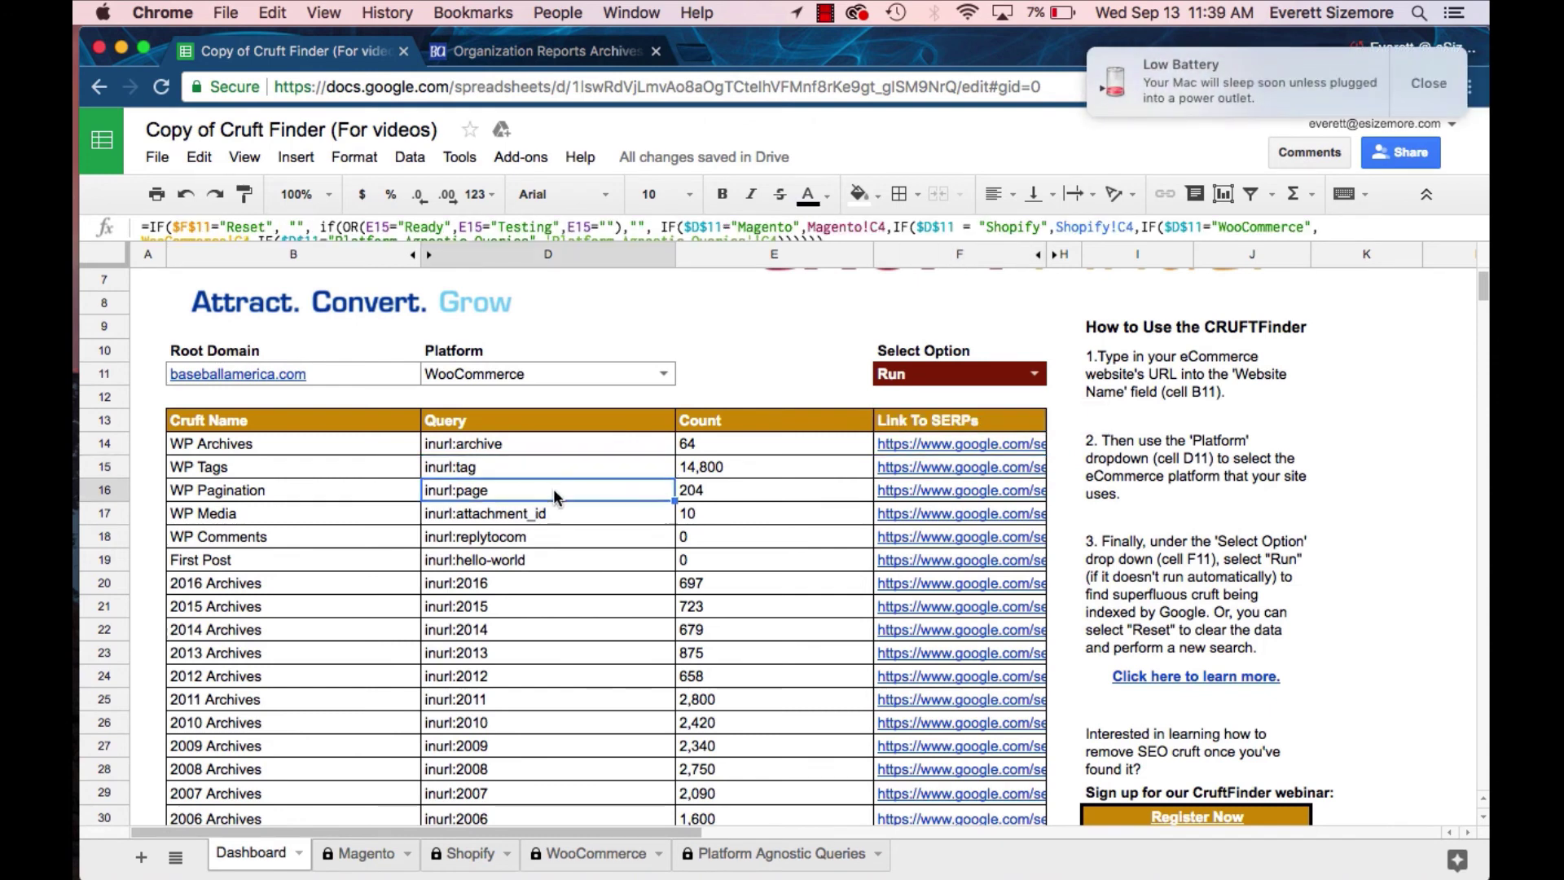
click(698, 512)
click(898, 515)
click(938, 475)
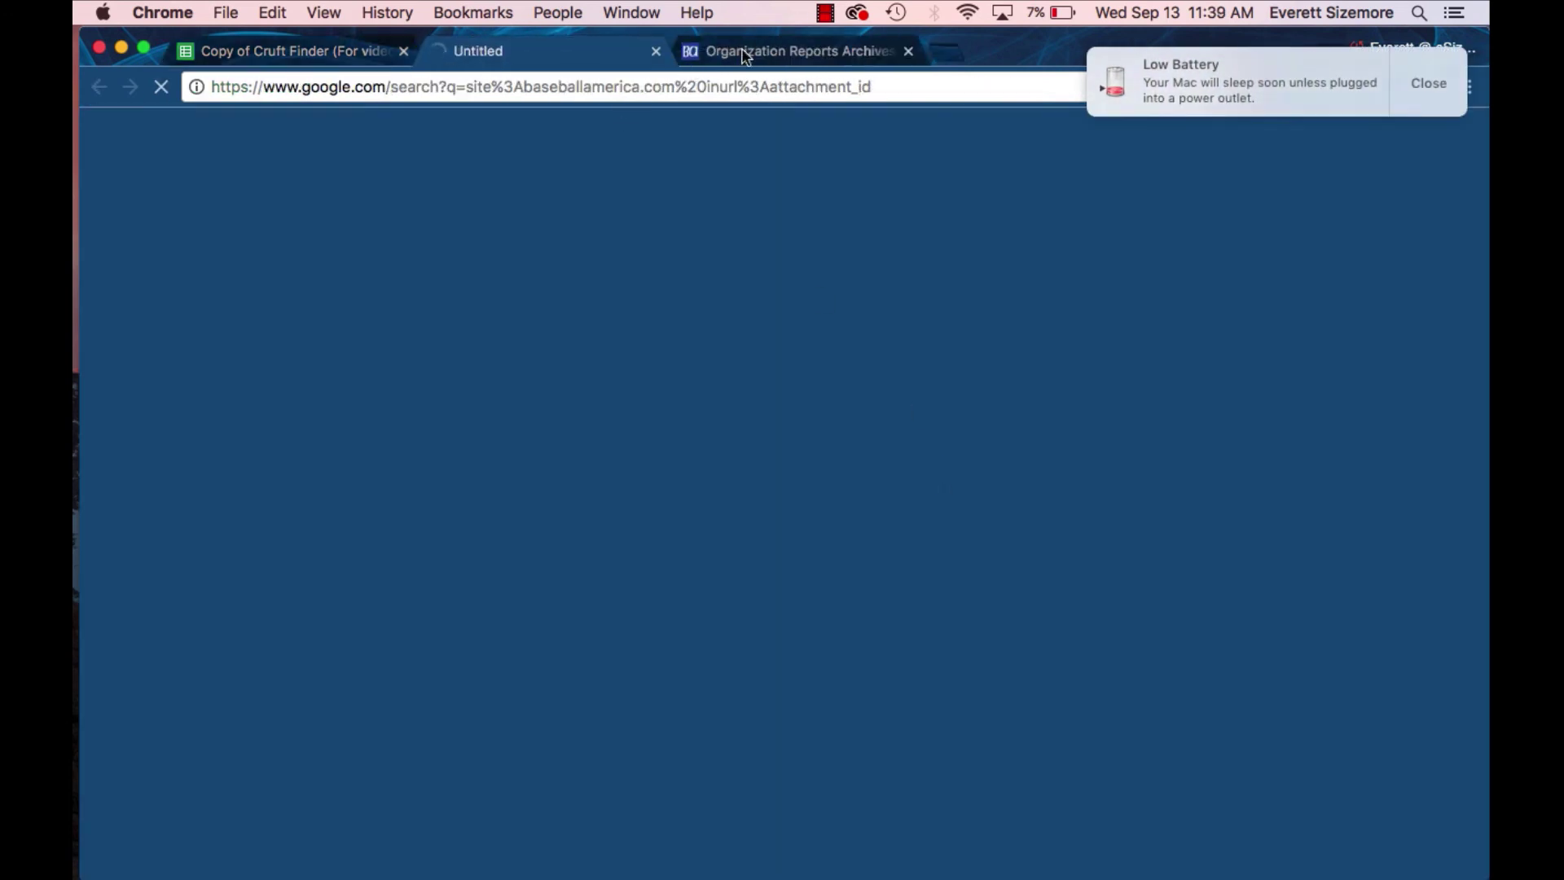
click(909, 51)
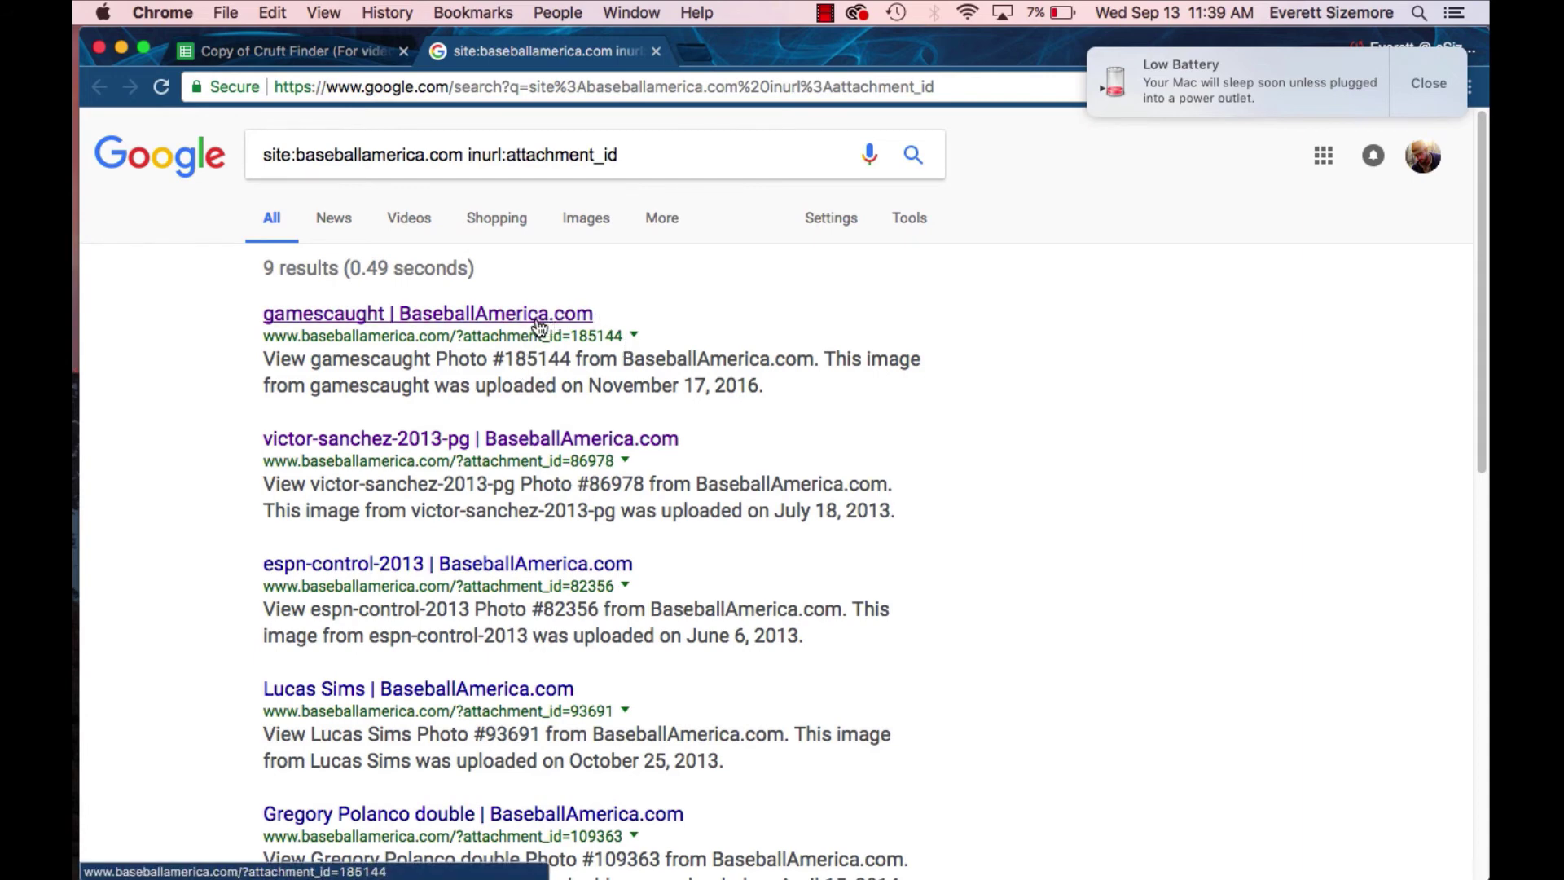
Inspect the espn-control-2013 attachment page and its full-size image URL, then return to the search results and close them.
click(562, 440)
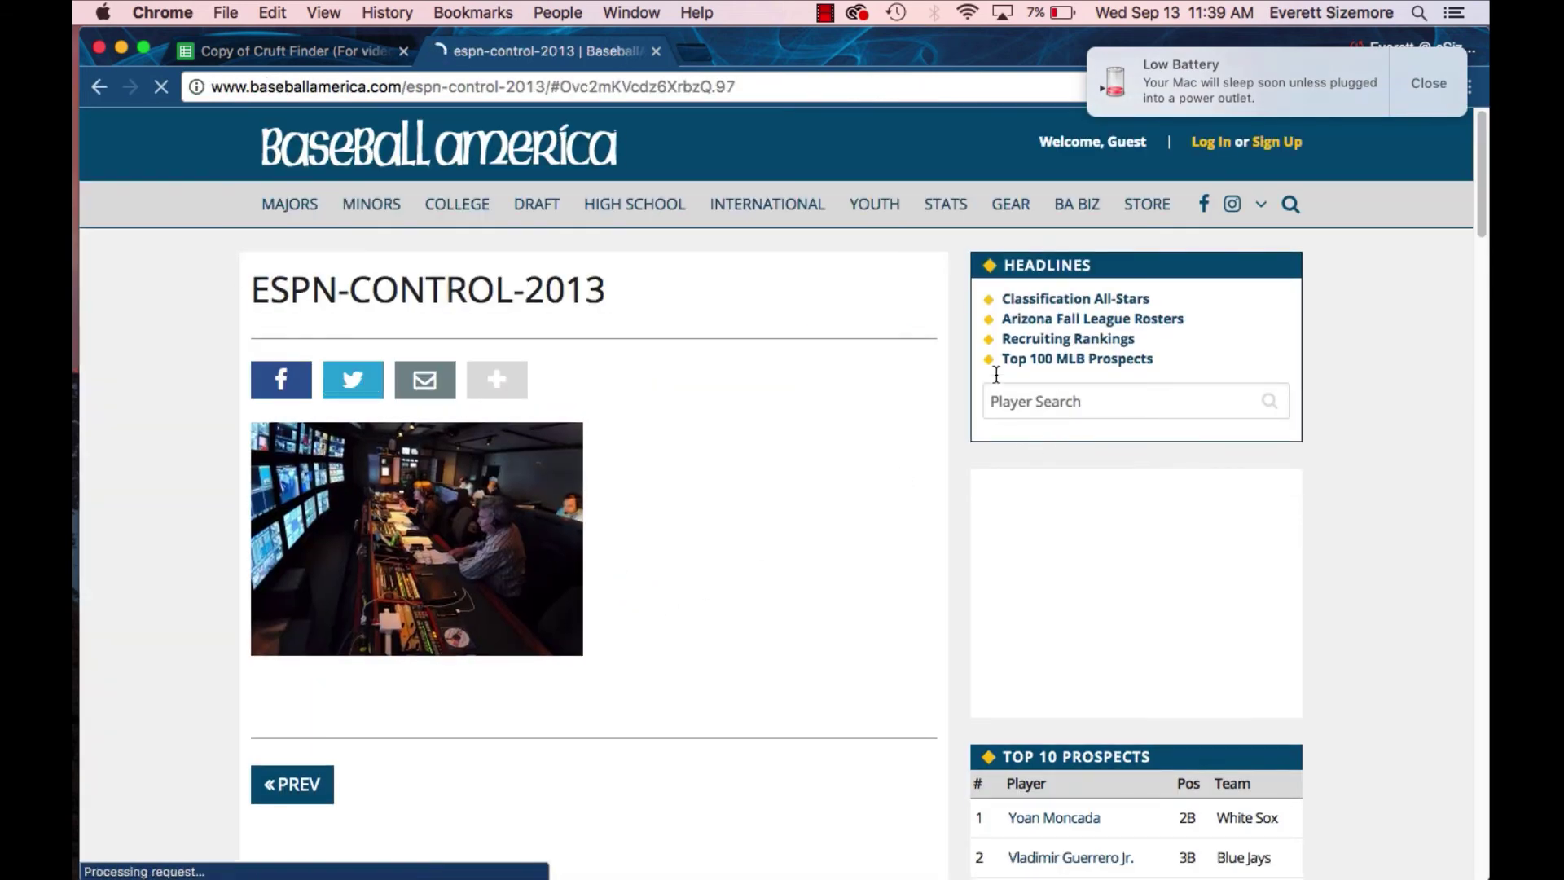
click(538, 563)
click(800, 88)
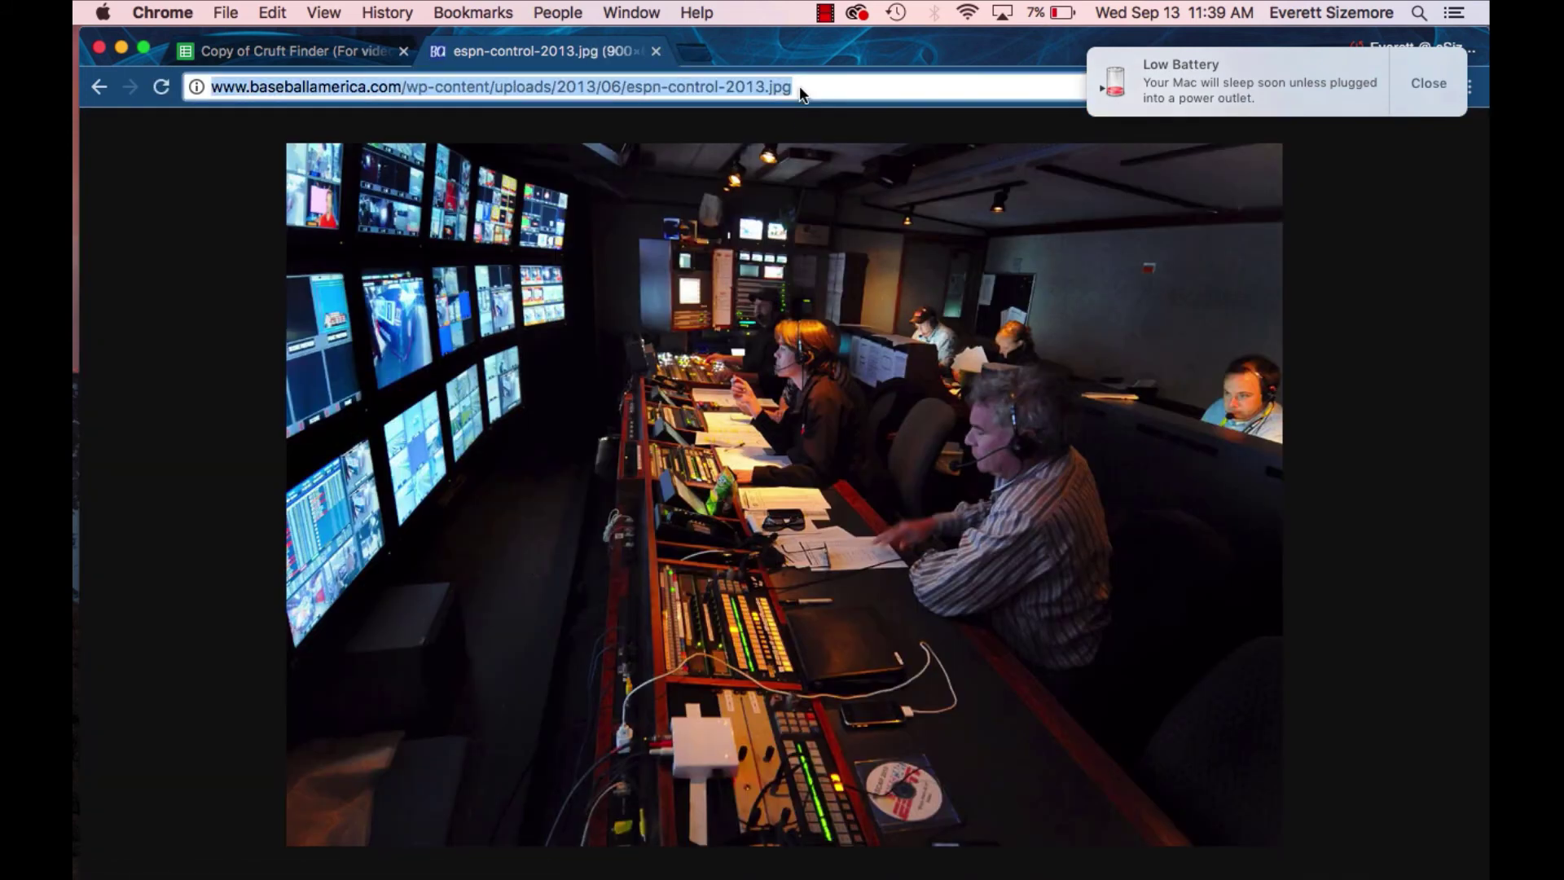
click(99, 88)
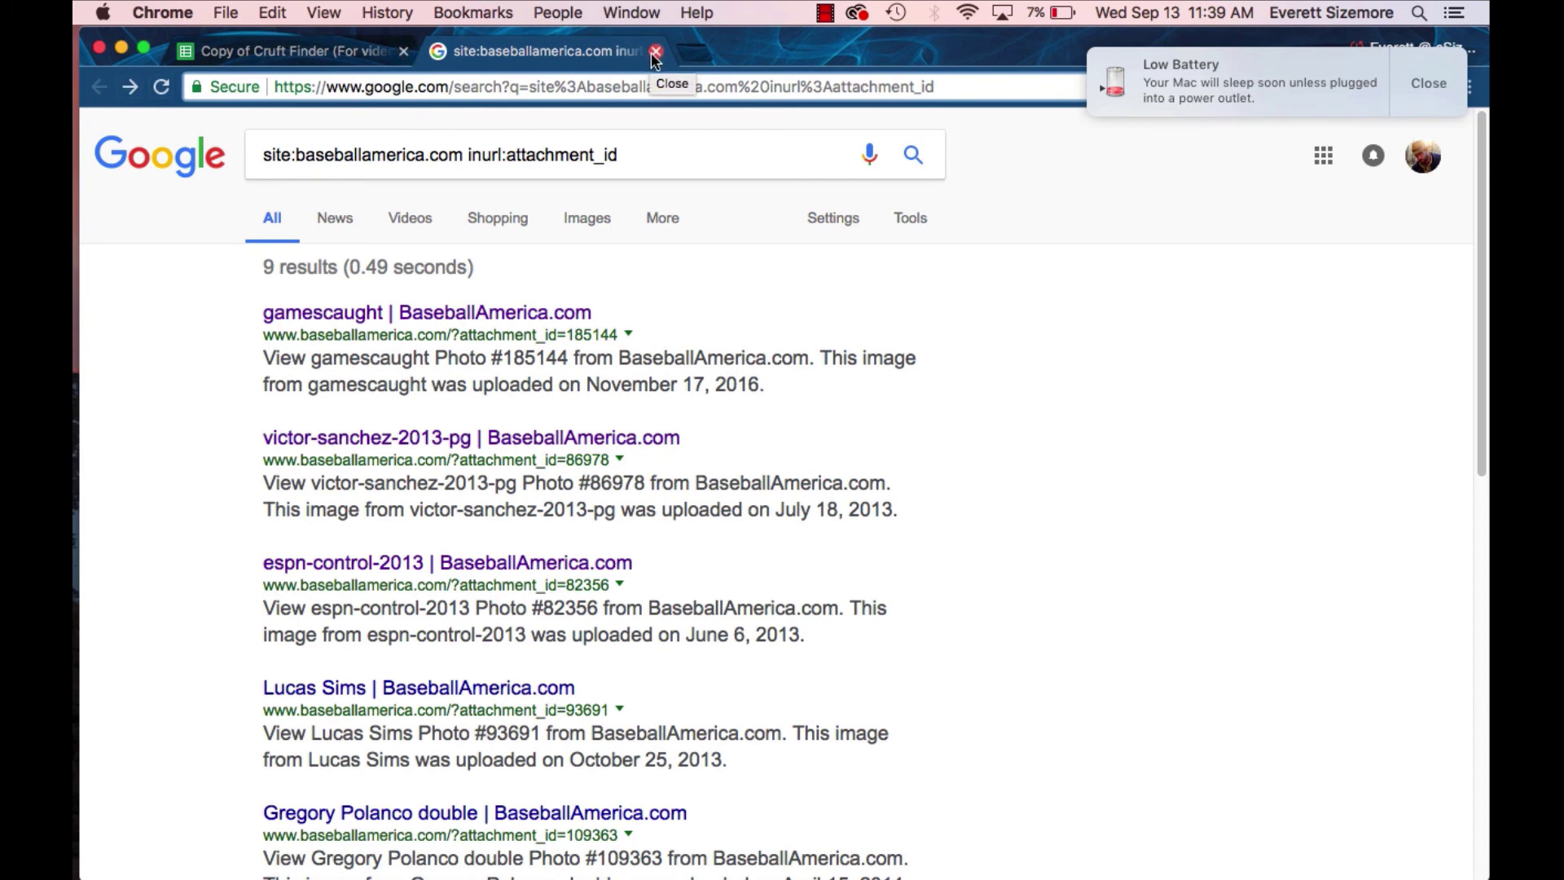
click(655, 52)
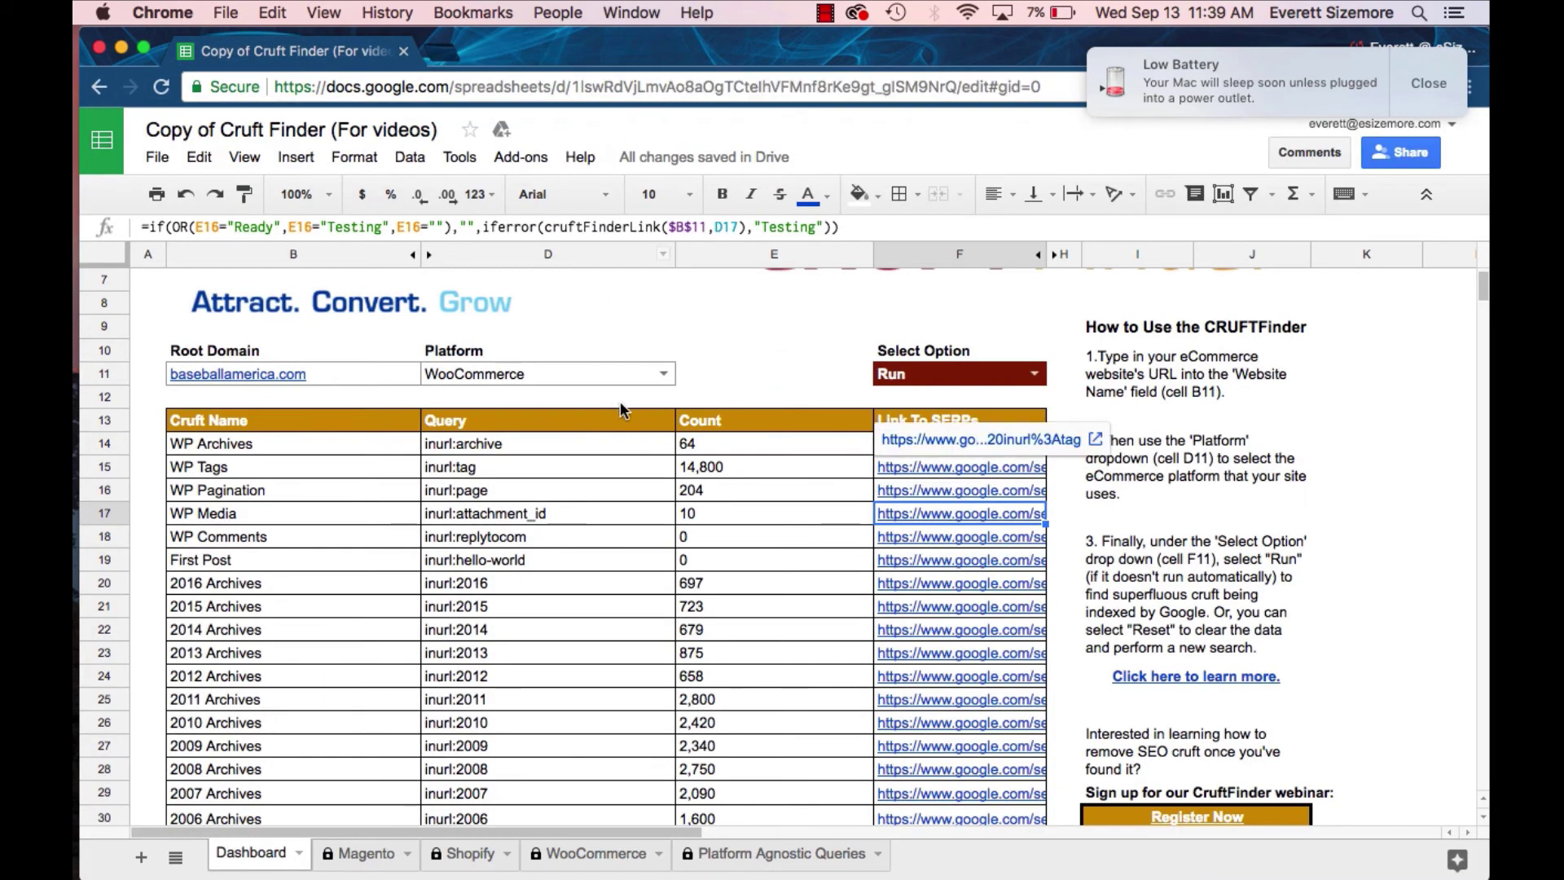
Examine the queries and counts of the yearly archive rows down to 1999 in the baseballamerica.com results.
scroll(700, 355, down, 2)
scroll(730, 340, up, 1)
scroll(731, 375, down, 5)
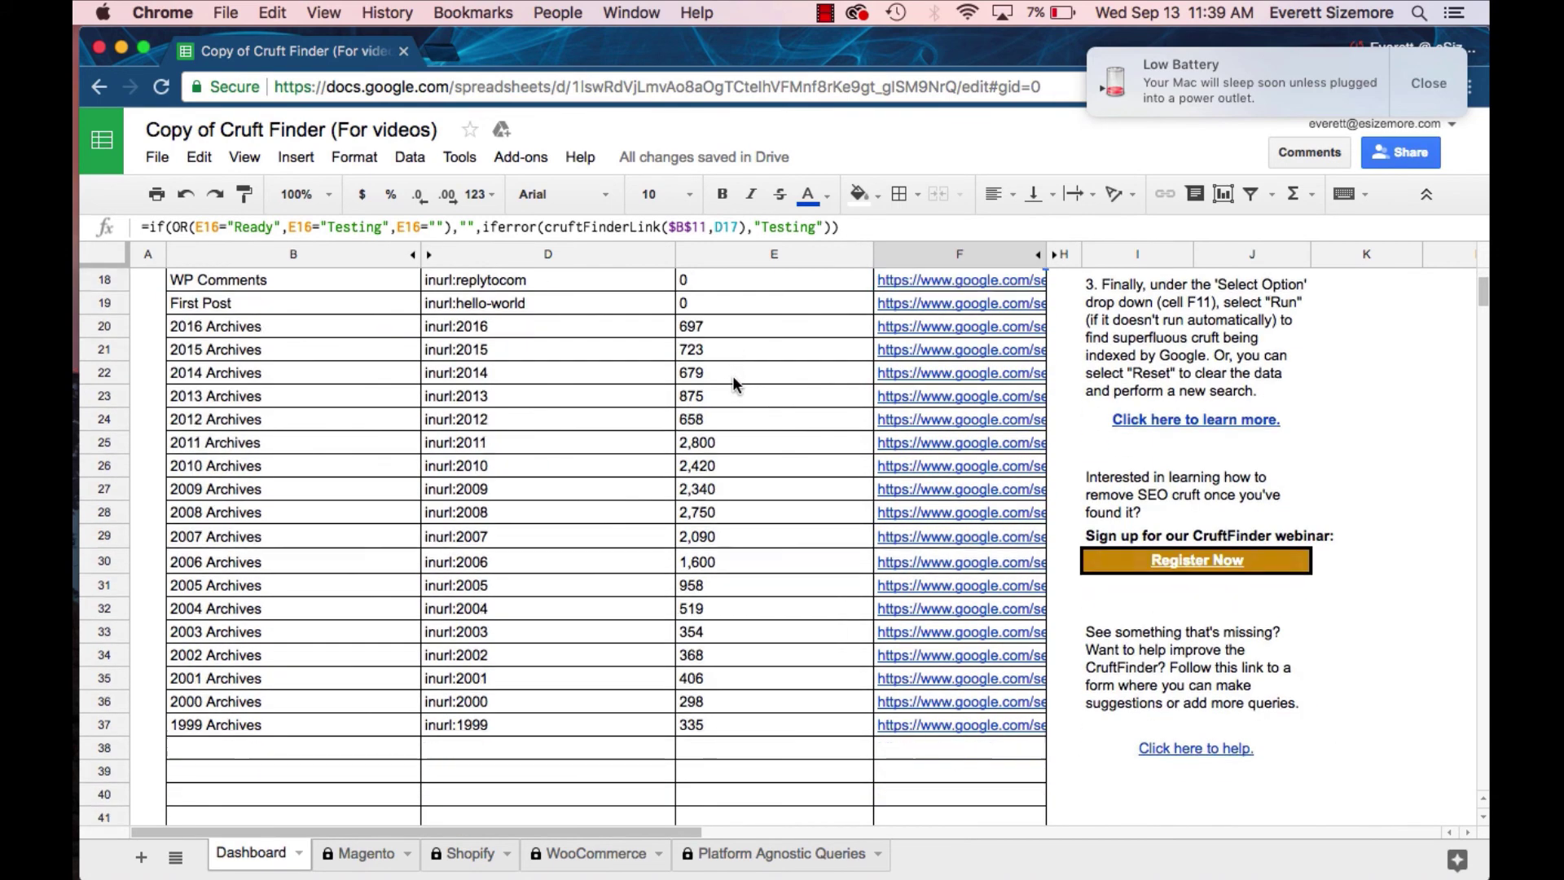
click(467, 394)
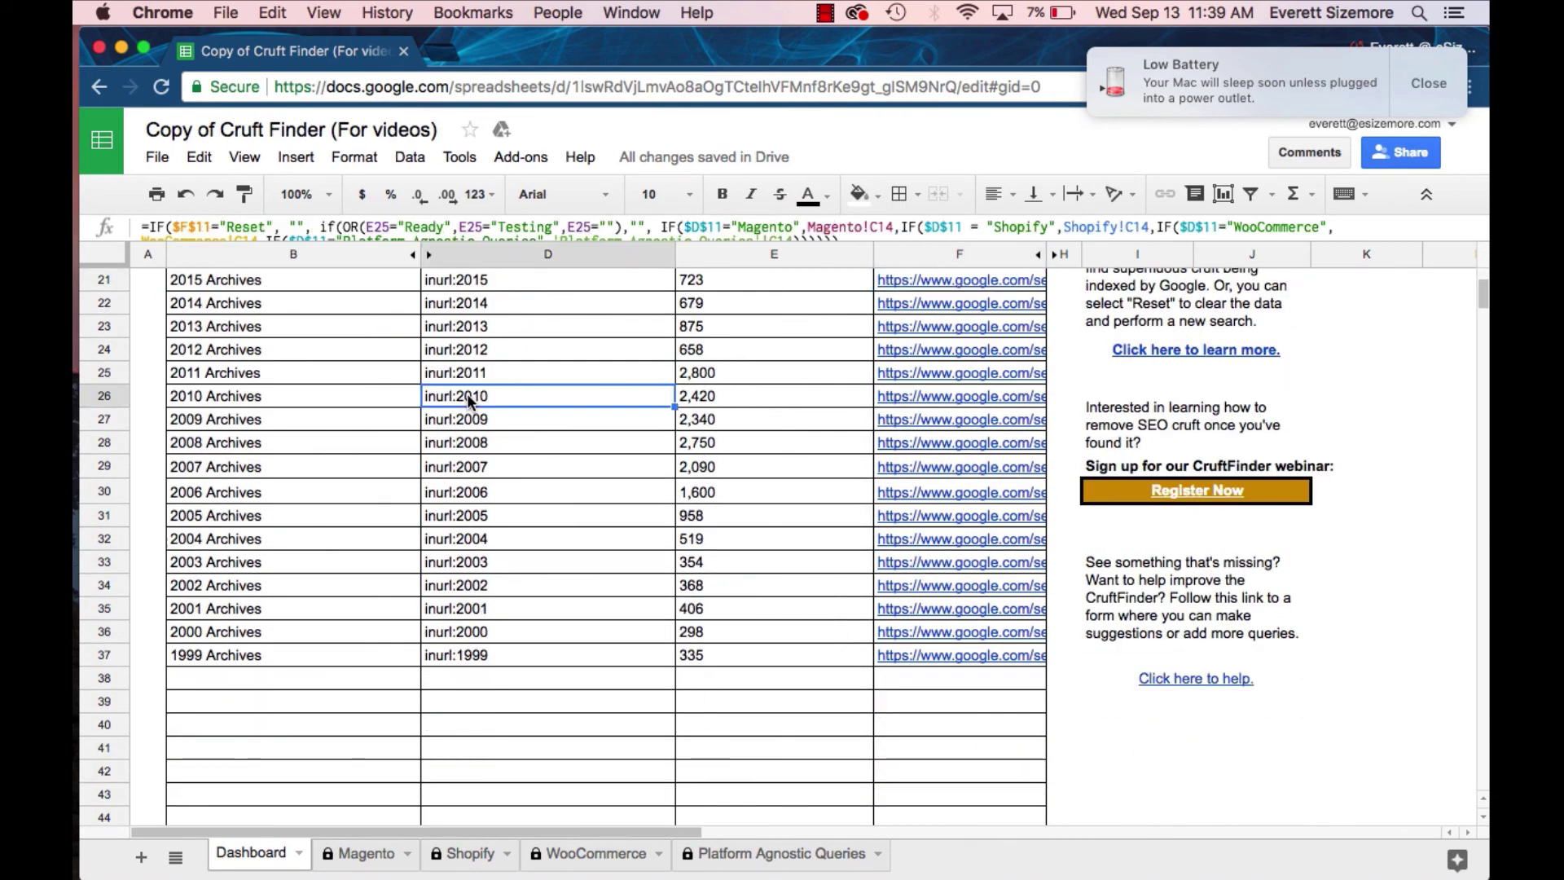
click(461, 425)
click(458, 467)
click(455, 522)
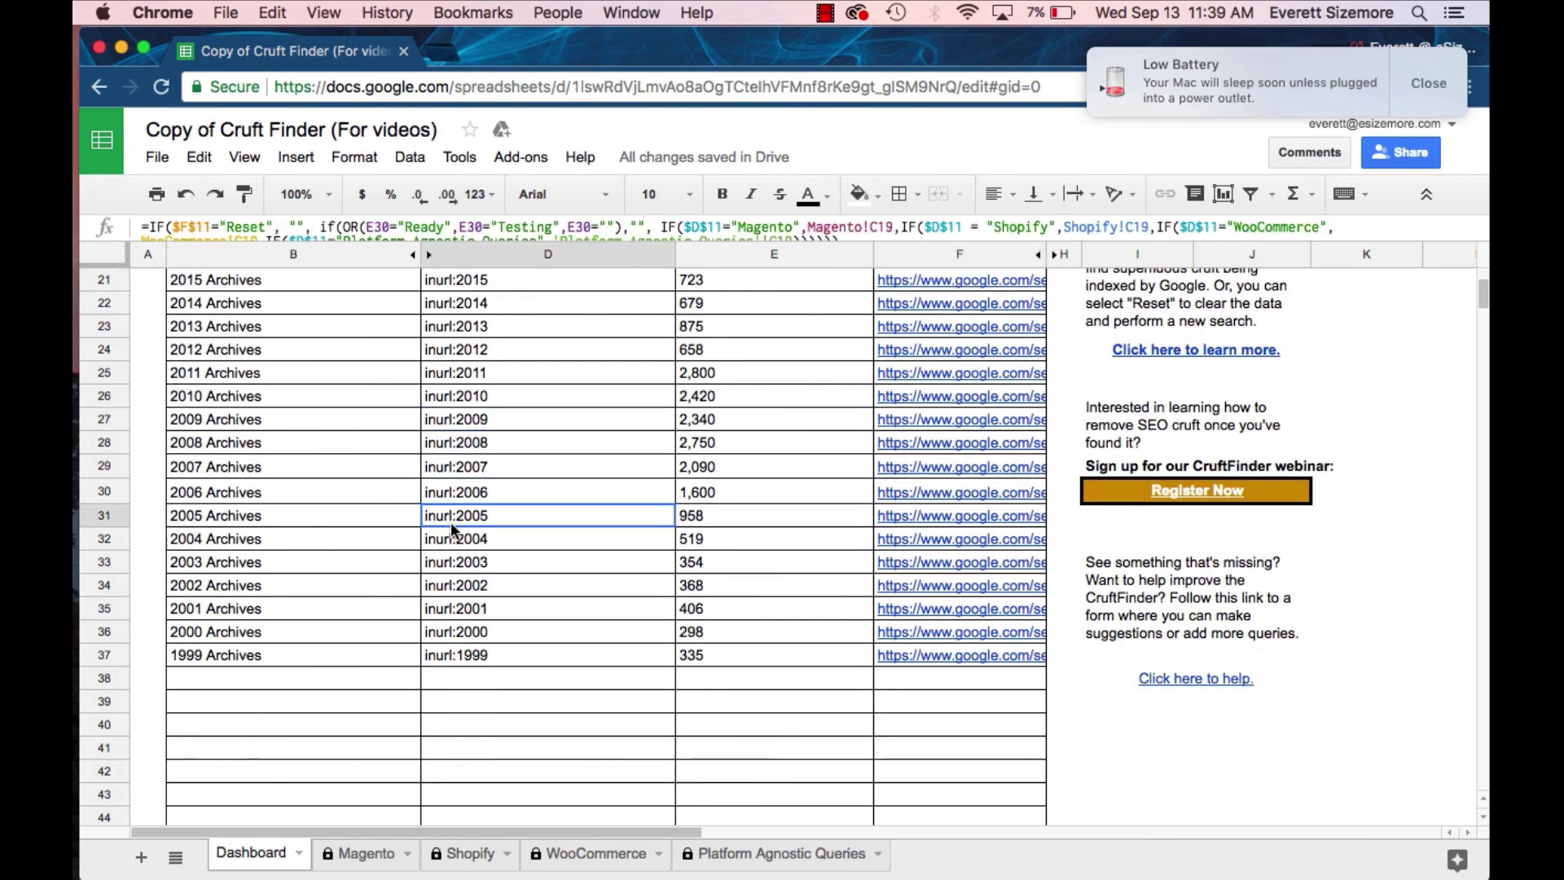
click(453, 633)
click(460, 611)
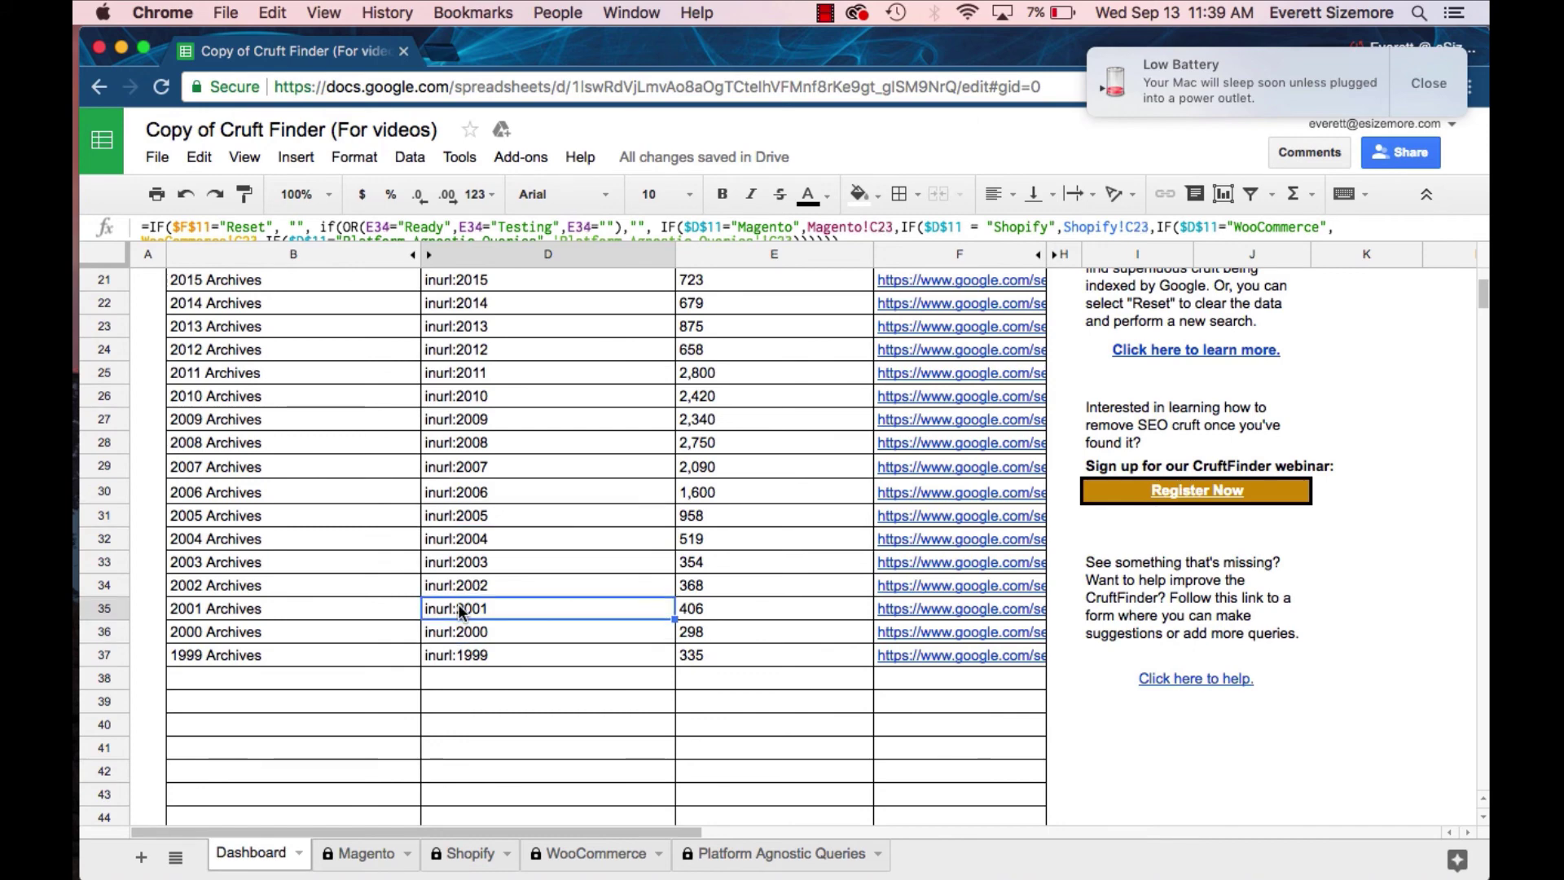
scroll(464, 599, up, 10)
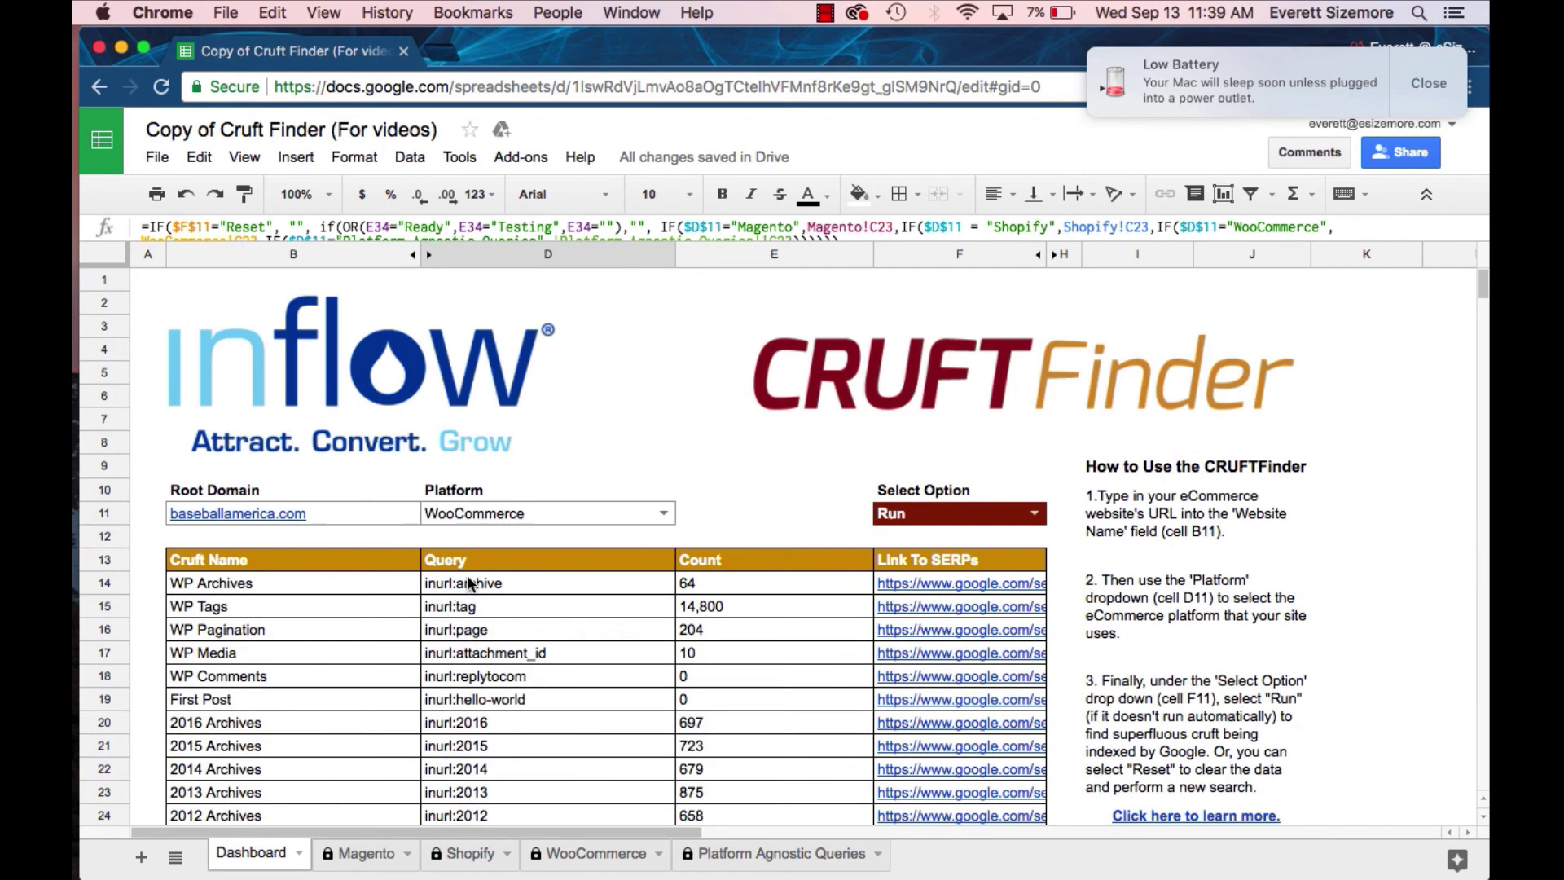